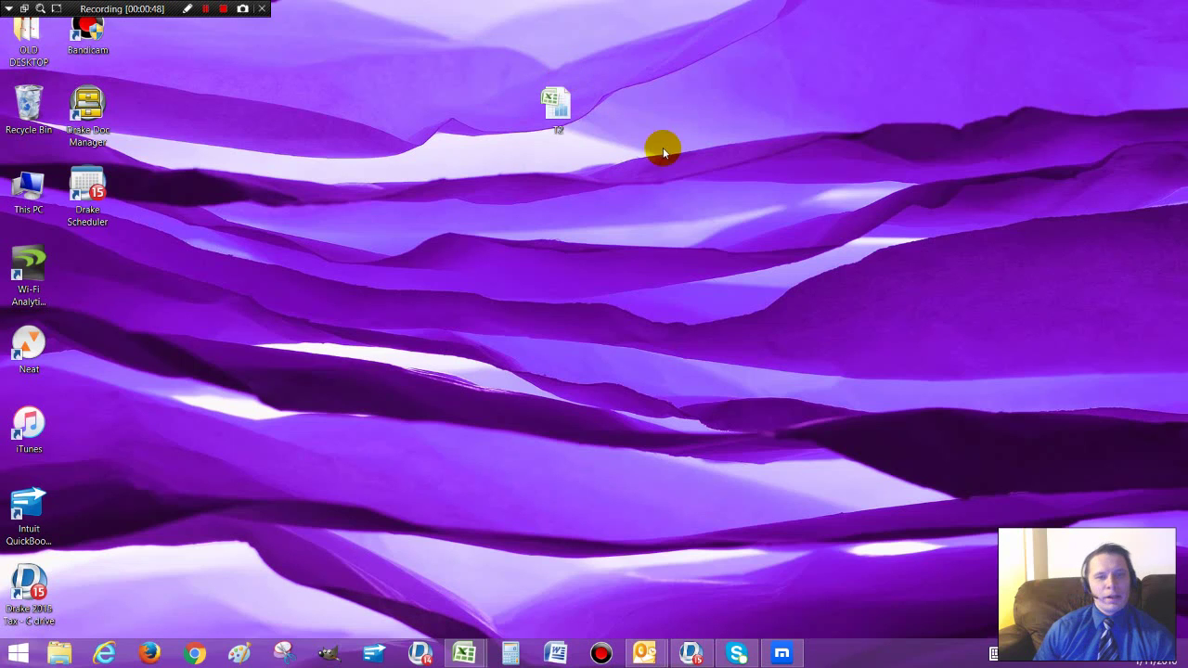
- Open the T2 workbook and review the INVOICE, DATE SENT OUT, NAME and AMT columns
double_click(561, 111)
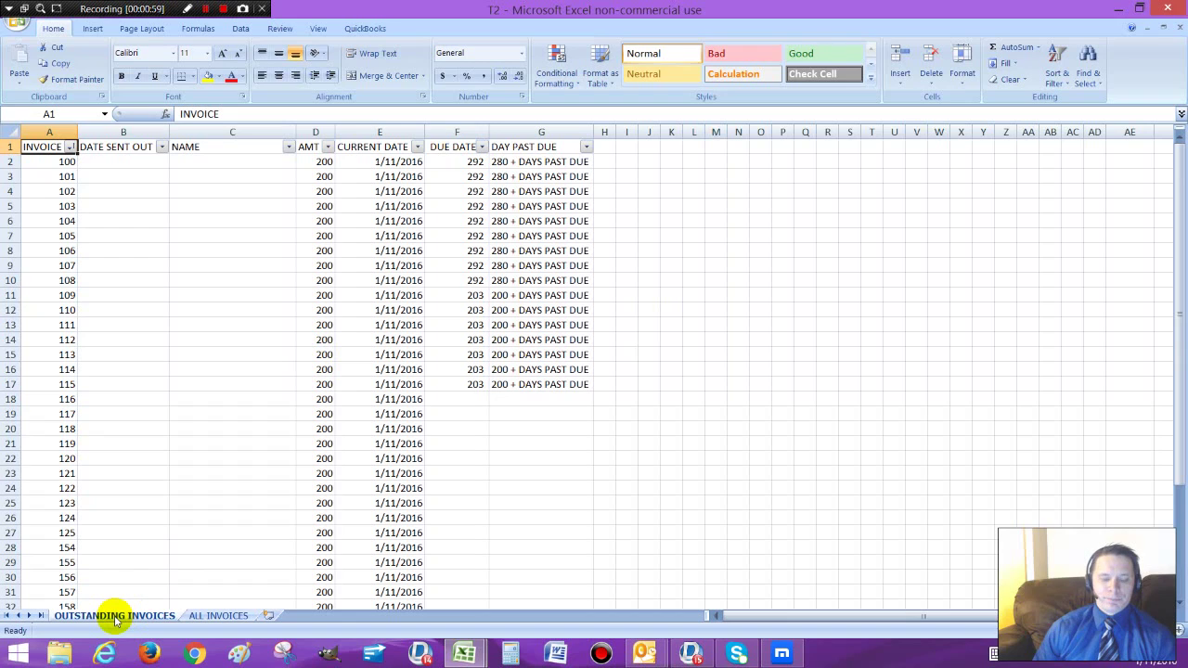
left_click(57, 133)
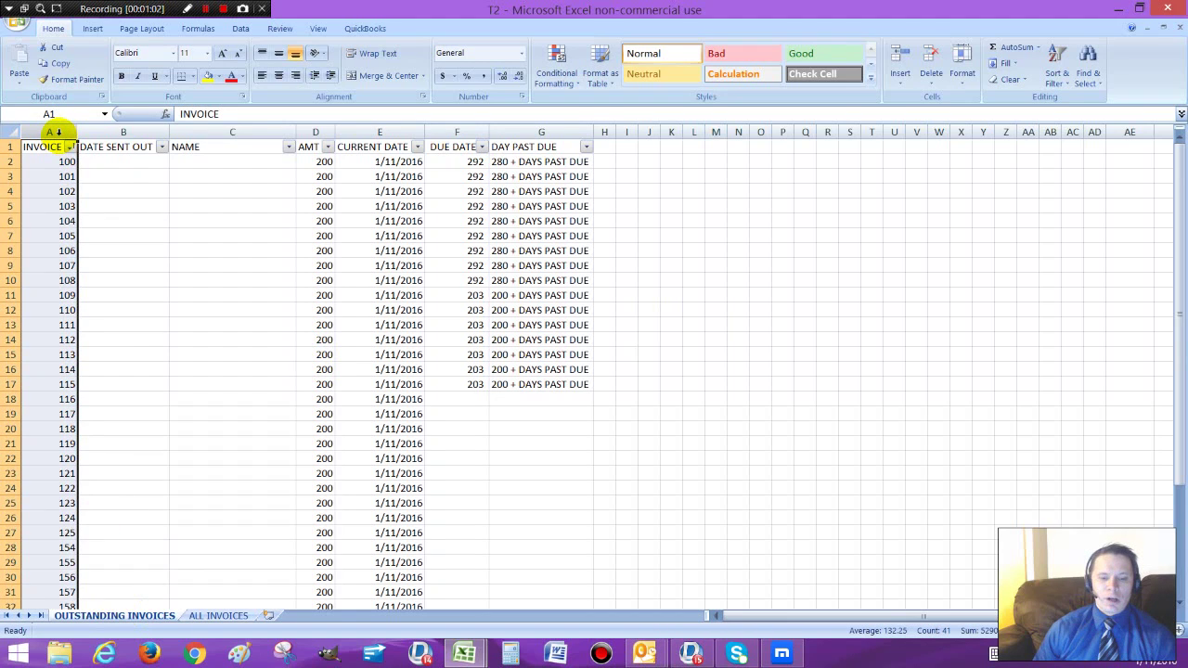
left_click(125, 131)
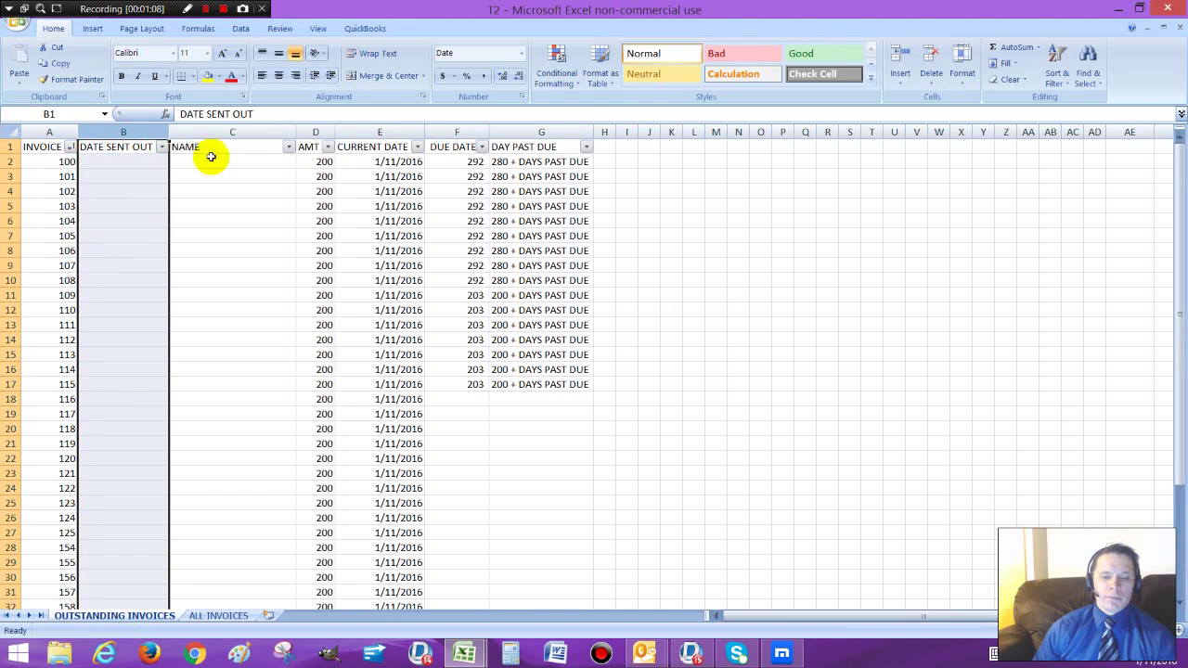
left_click(249, 130)
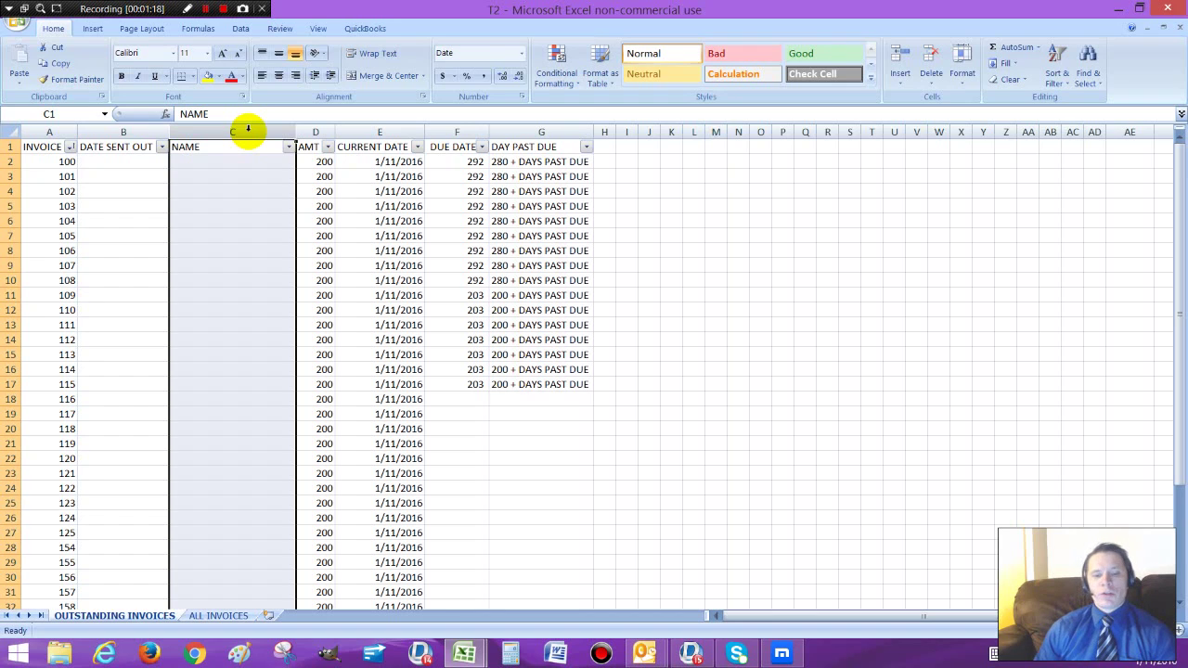
left_click(315, 133)
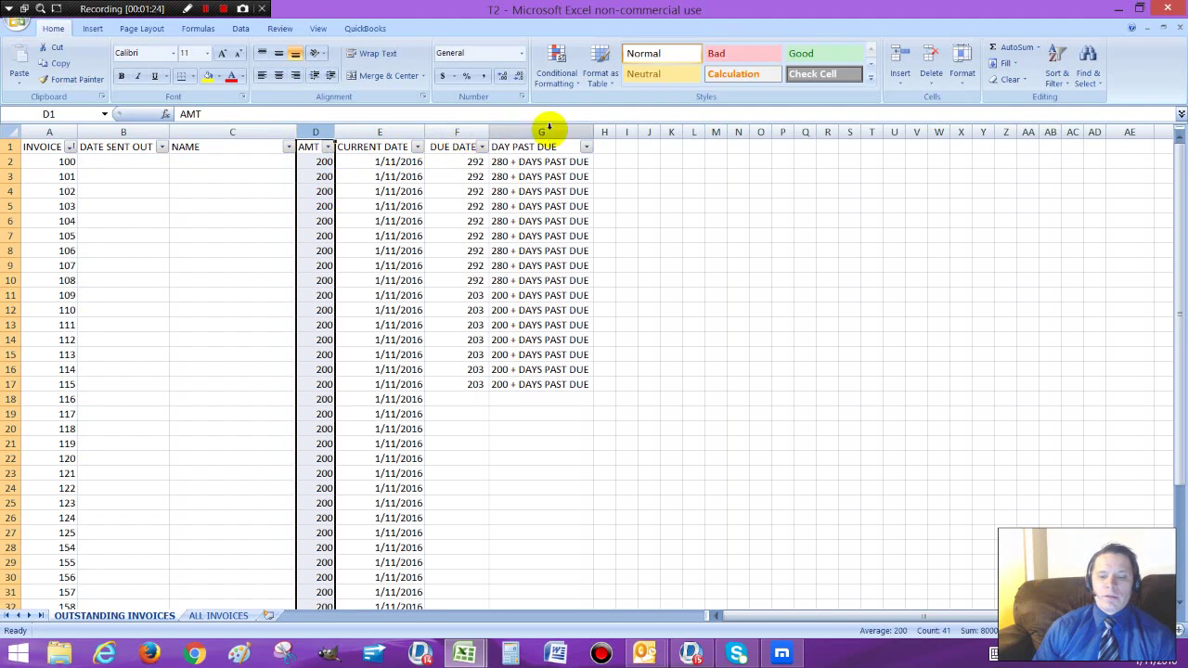
left_click(146, 232)
left_click(115, 162)
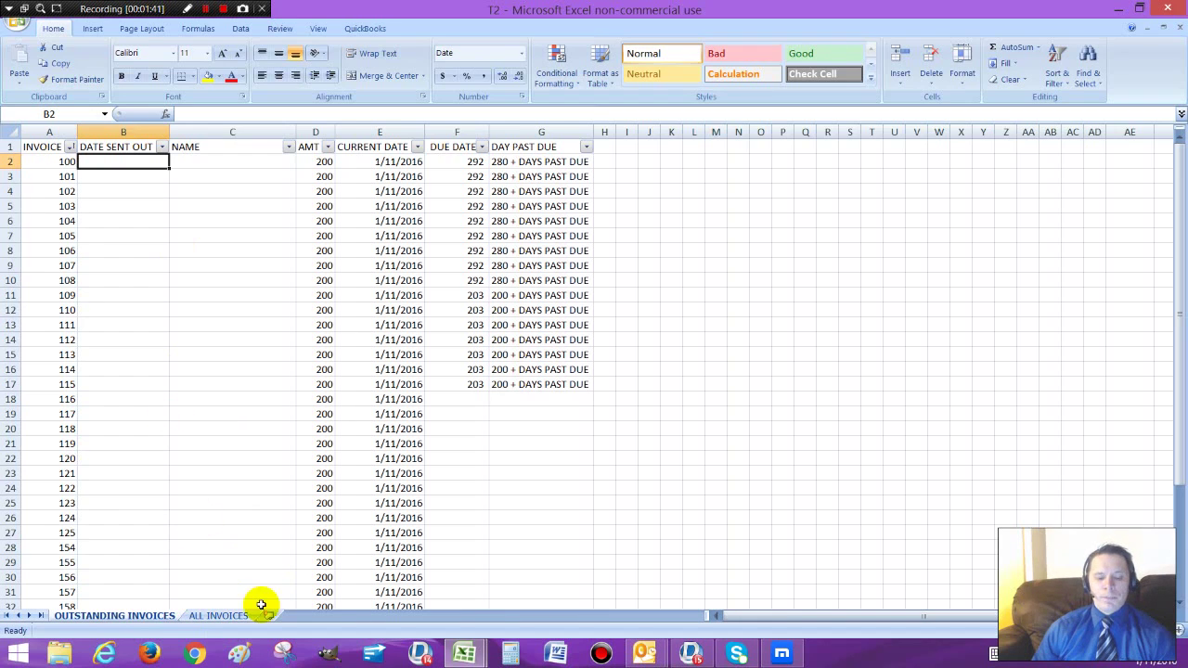
- Compare the ALL INVOICES sheet with OUTSTANDING INVOICES, ending back on OUTSTANDING INVOICES
left_click(232, 616)
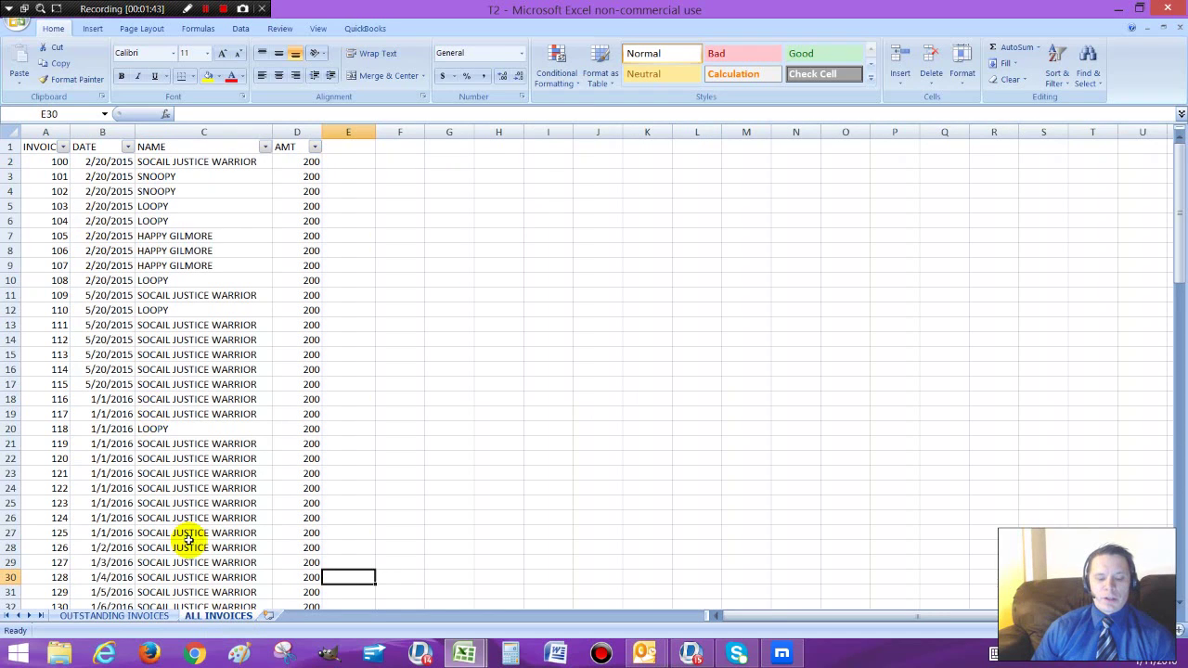
left_click(190, 386)
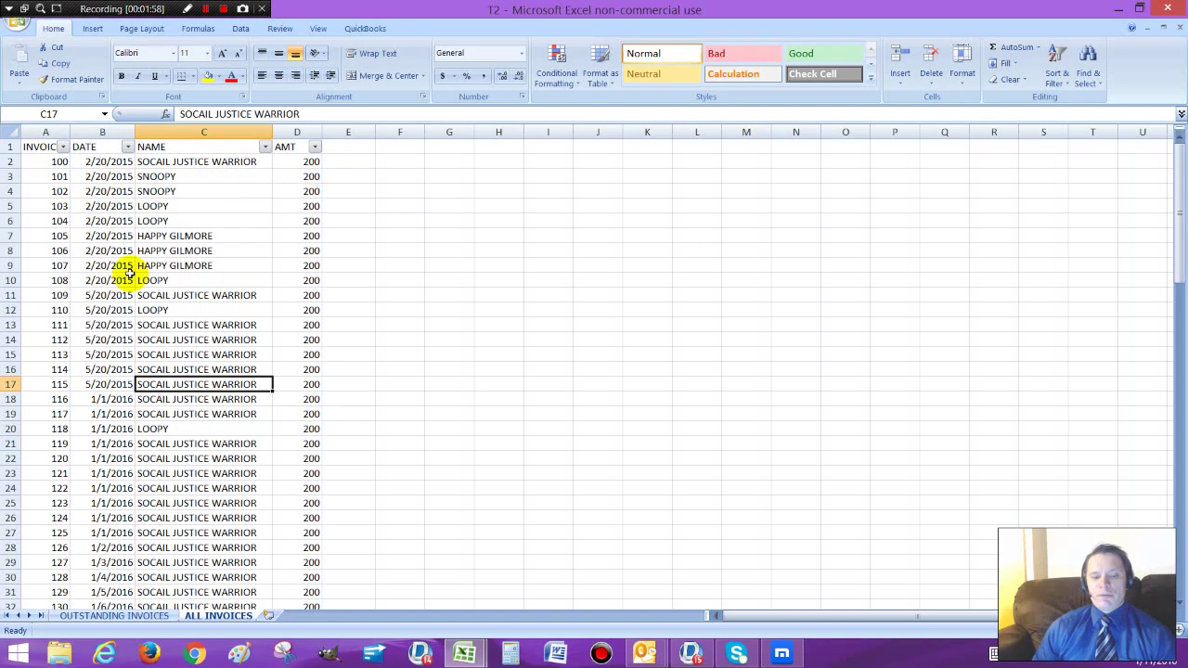
left_click(105, 616)
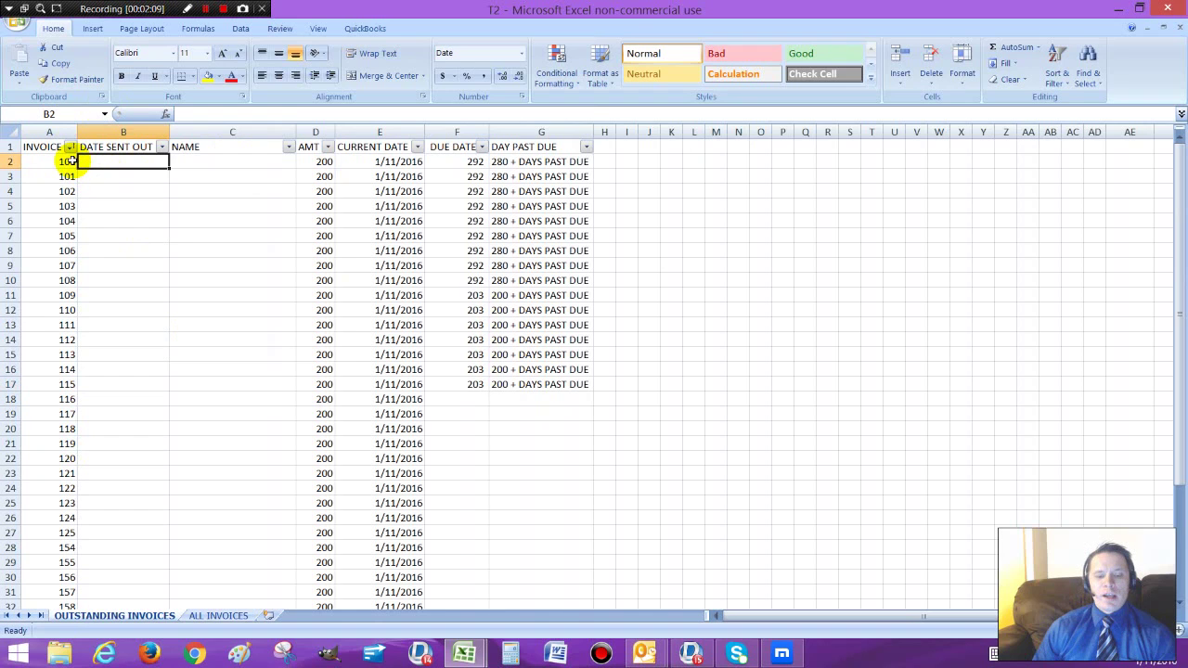
left_click(223, 616)
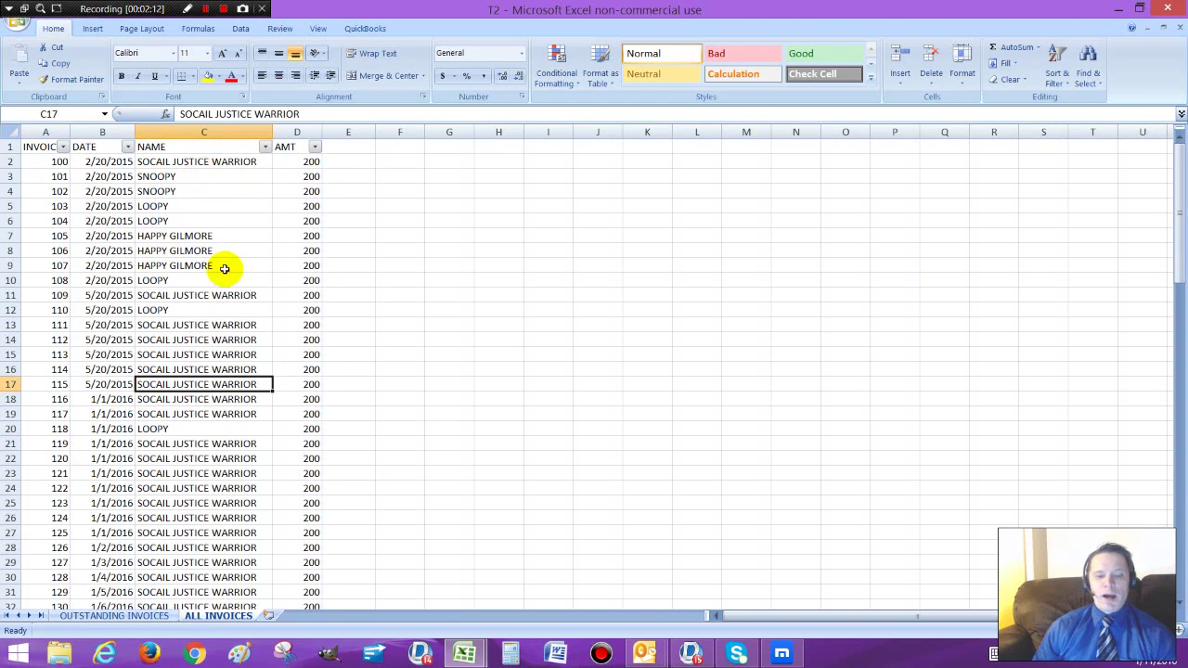
left_click(117, 615)
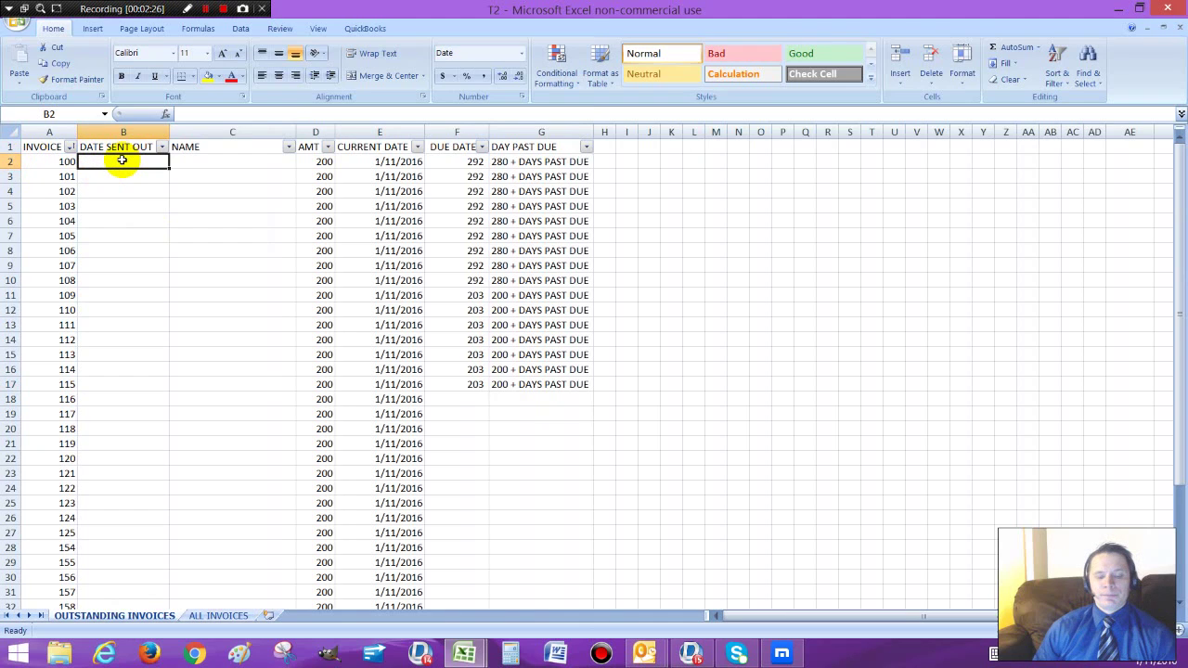
- Insert a VLOOKUP function into cell B2 via the Insert Function search
left_click(165, 114)
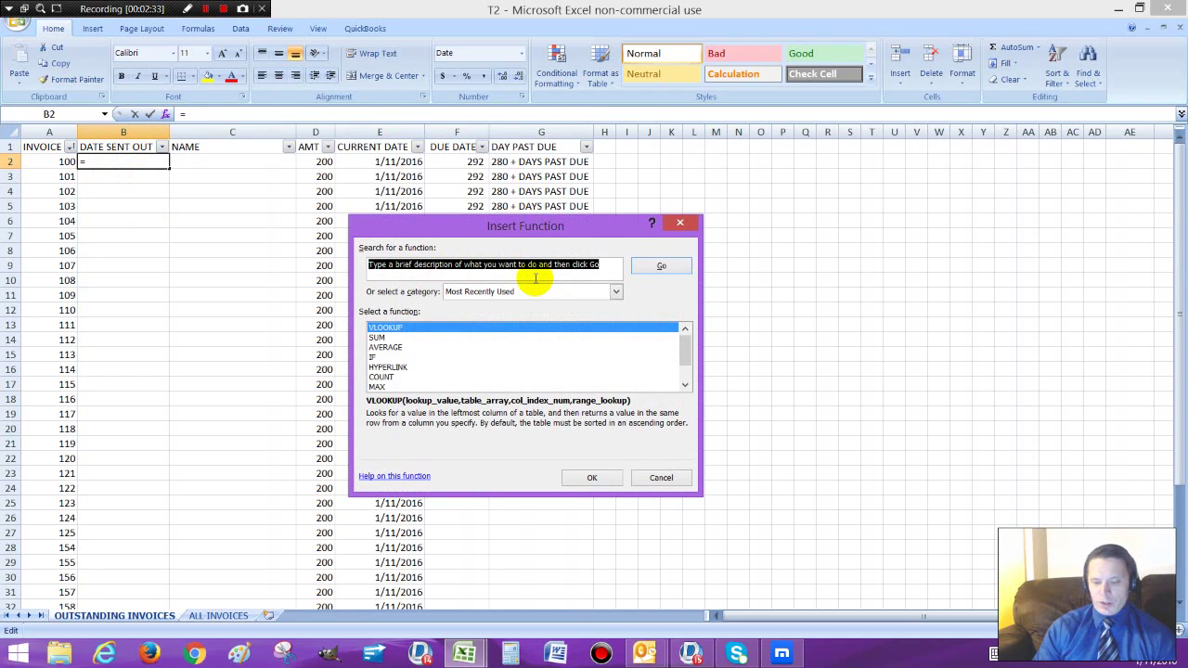
type("VLOOKUP")
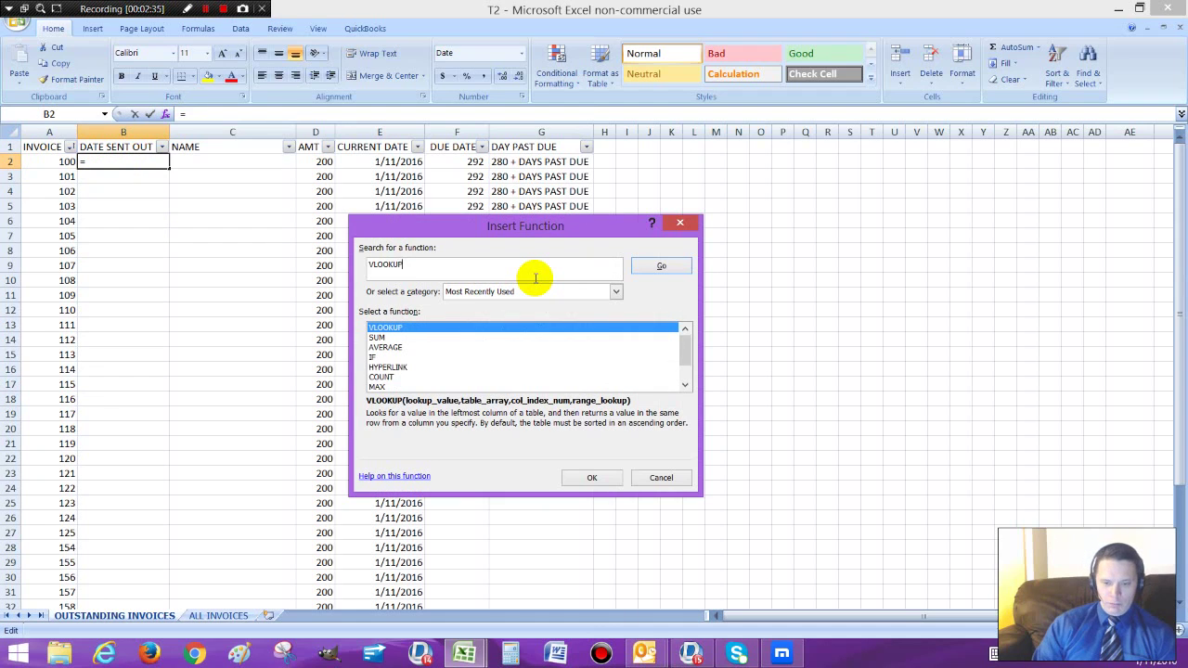
double_click(390, 332)
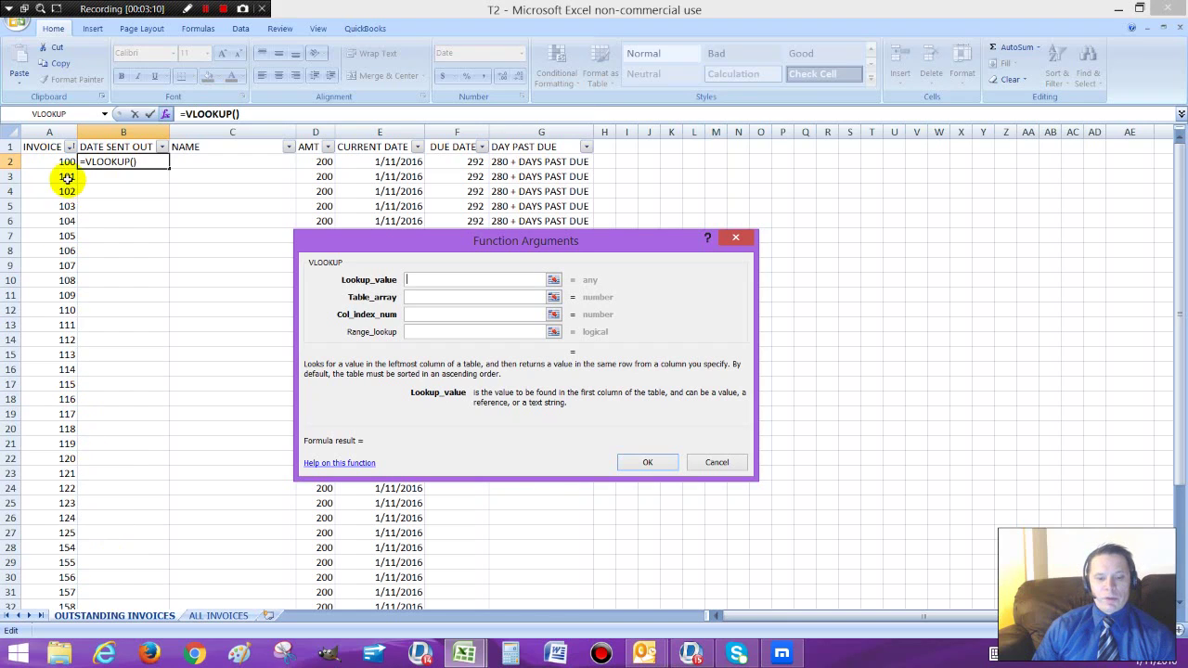
- Set VLOOKUP arguments: lookup A1:A41, table 'ALL INVOICES'!A1:D100, column index 2
left_click_drag(53, 146, 75, 577)
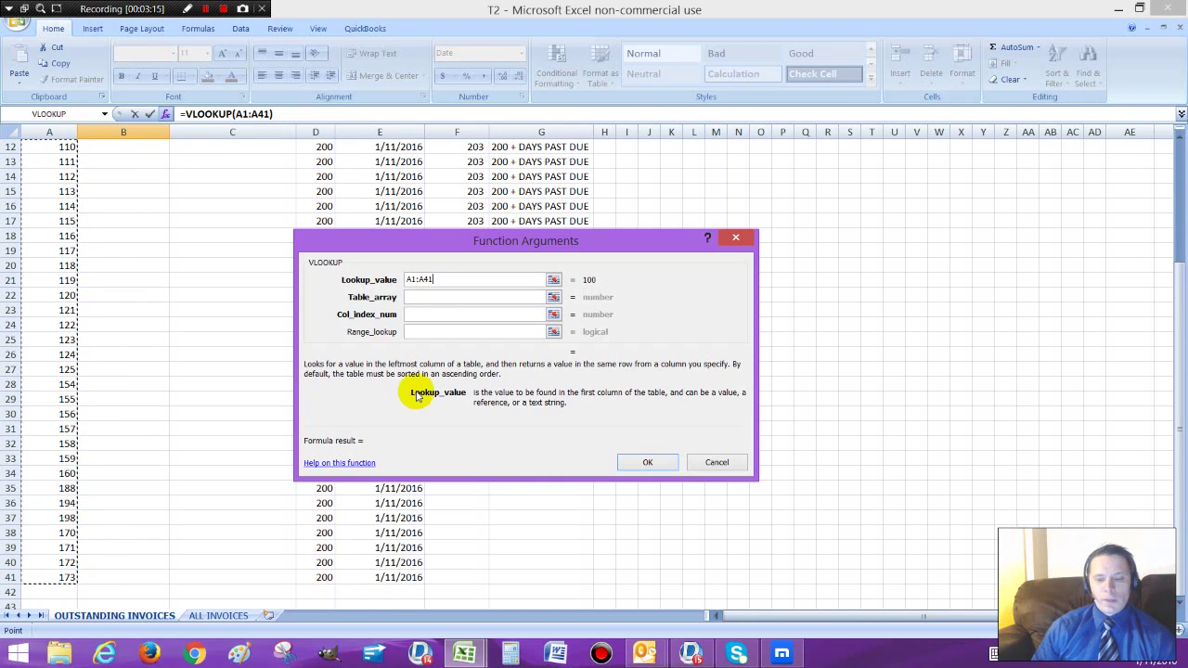
left_click(430, 296)
left_click(217, 617)
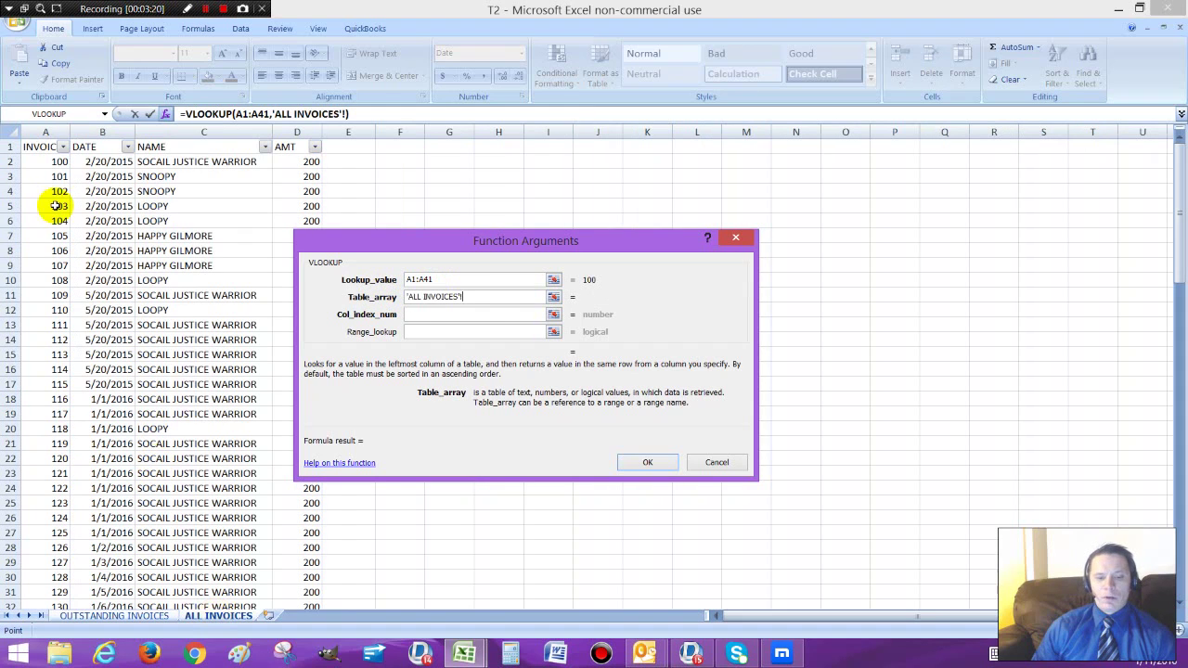
left_click_drag(39, 151, 310, 562)
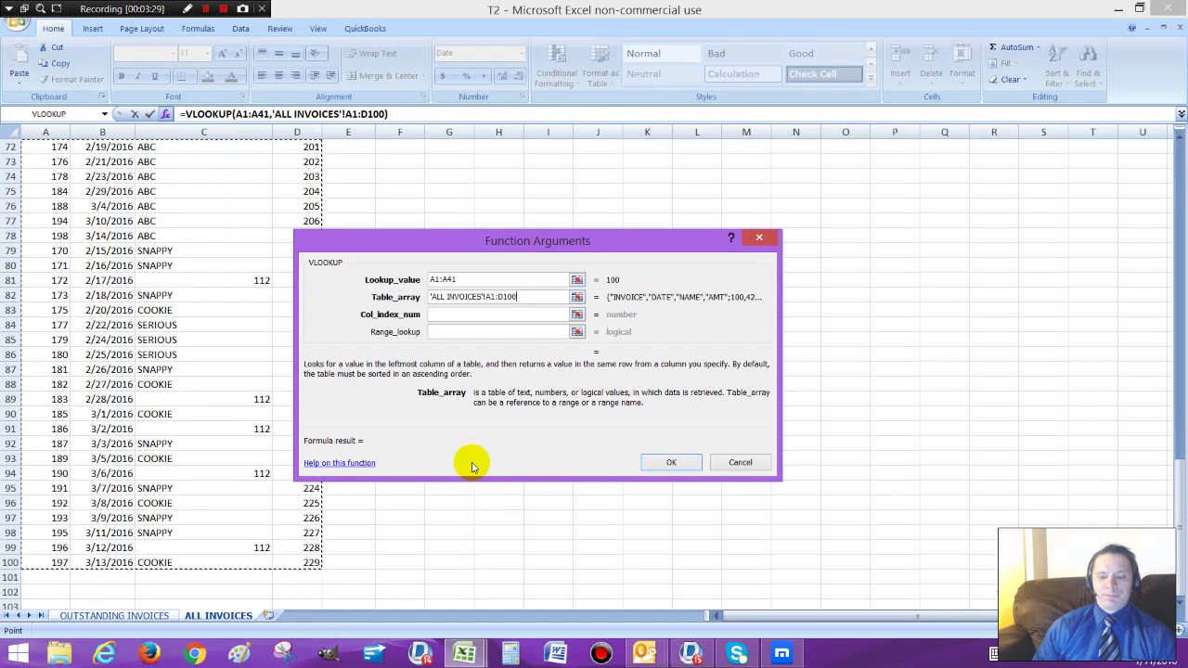
left_click(435, 316)
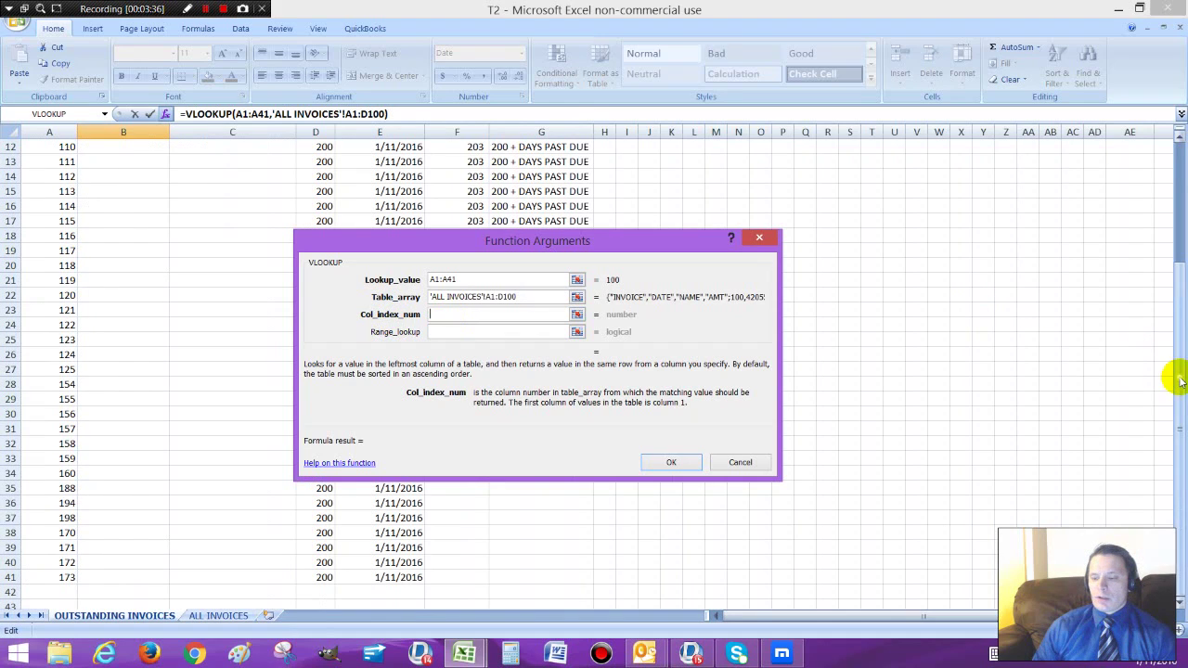
left_click_drag(1178, 240, 1178, 227)
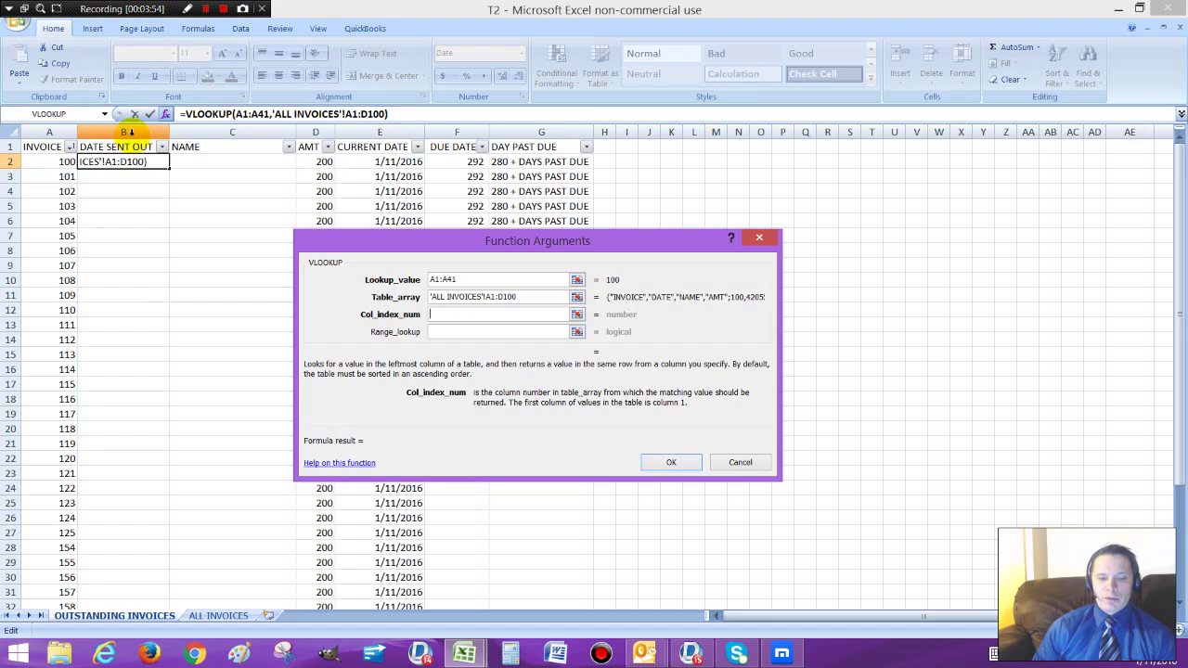
left_click(227, 616)
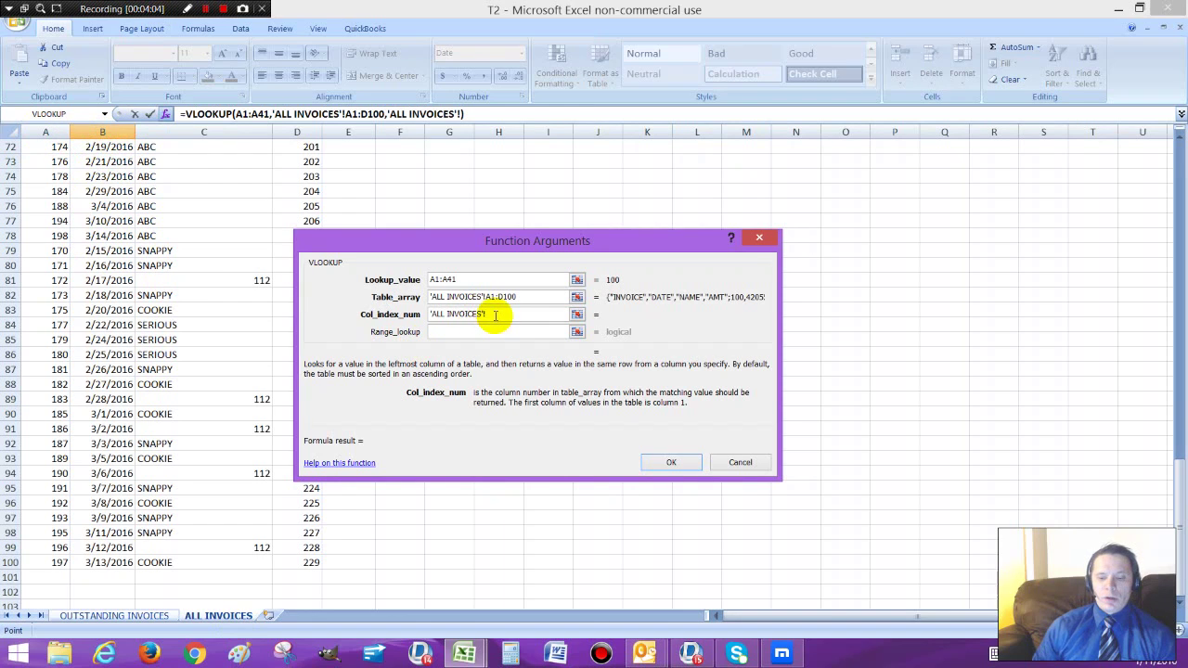
left_click_drag(495, 315, 389, 314)
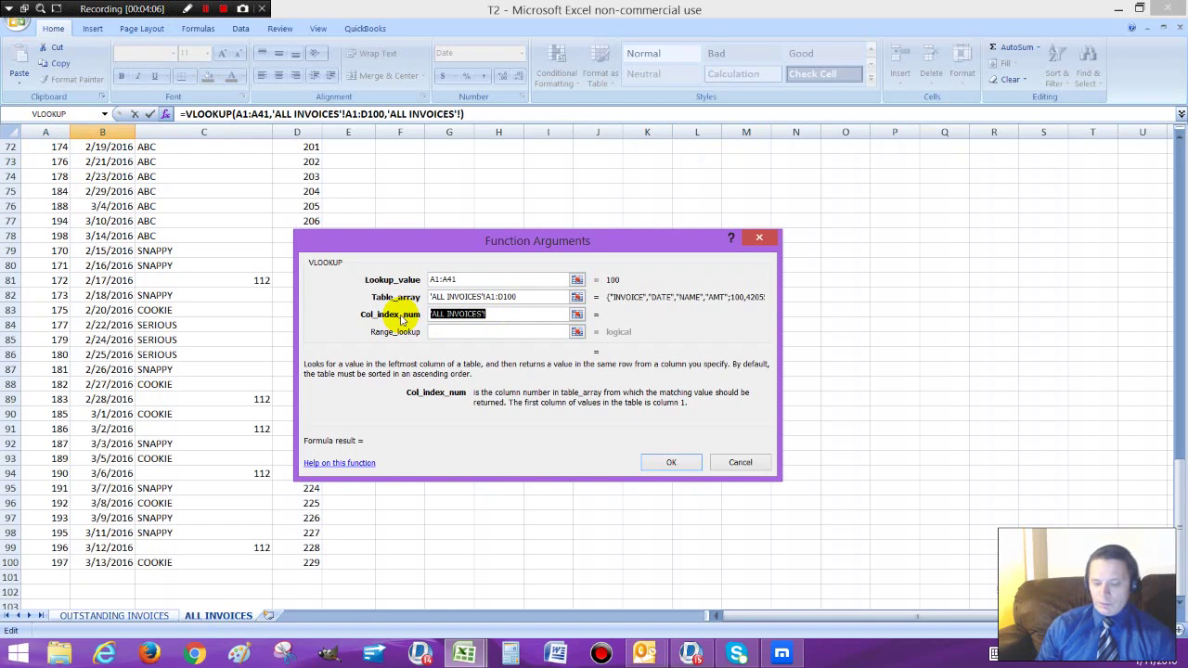
type("2")
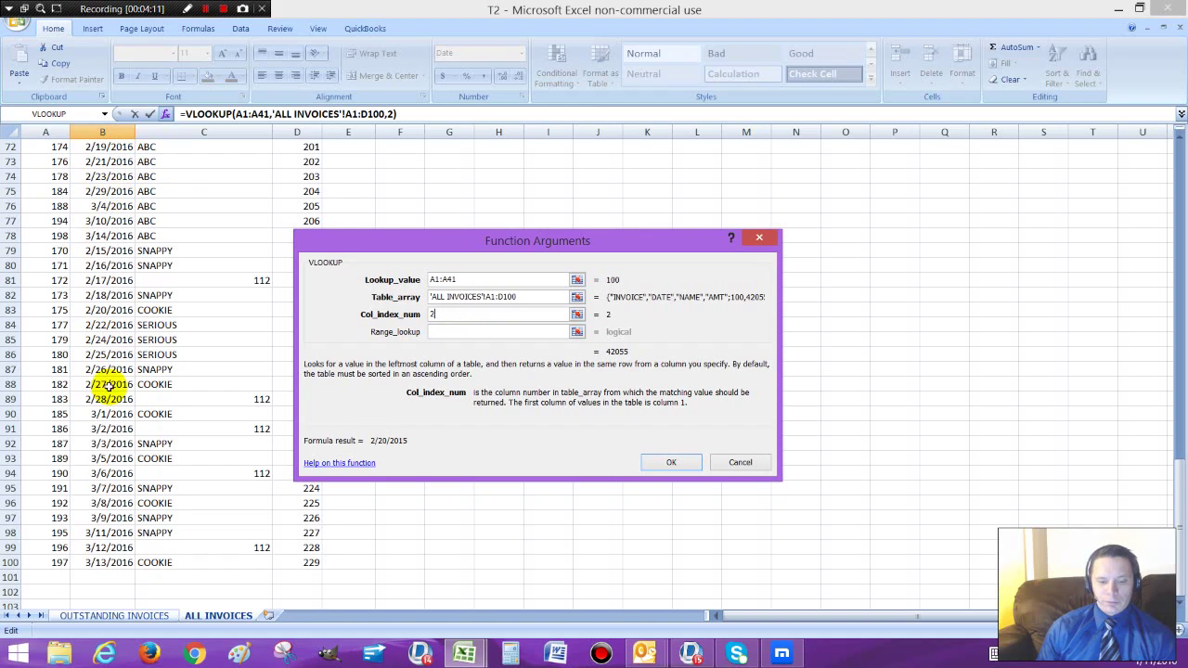
- Set the VLOOKUP range-lookup argument to FALSE for an exact match
left_click(450, 333)
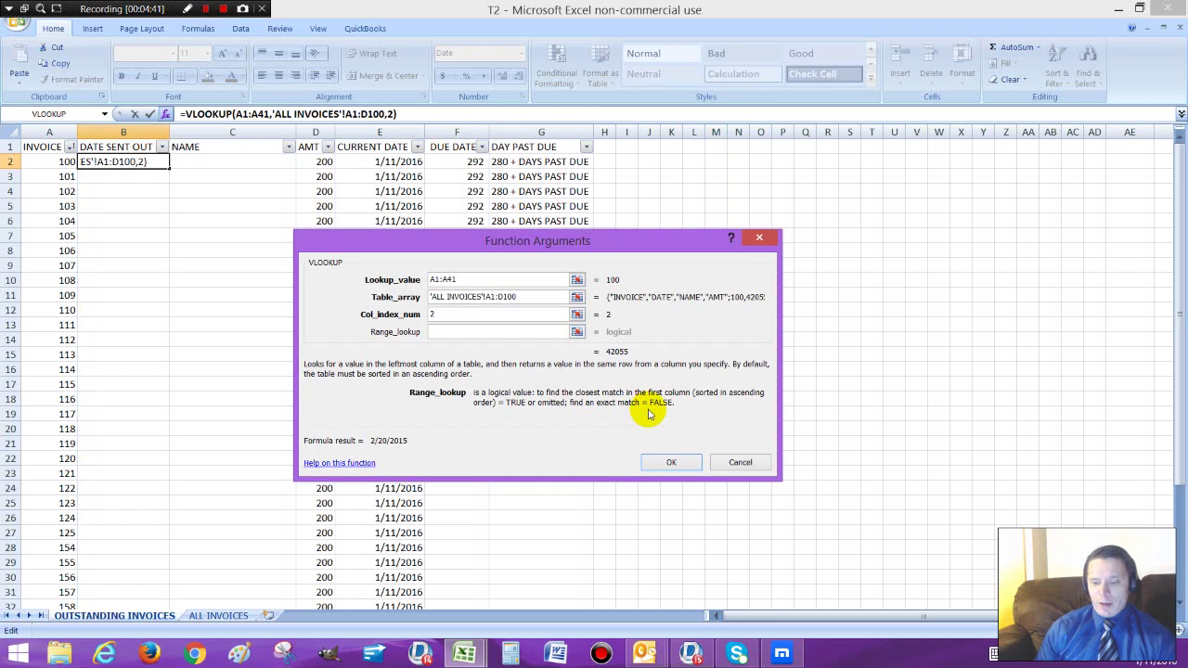
type("FALSE")
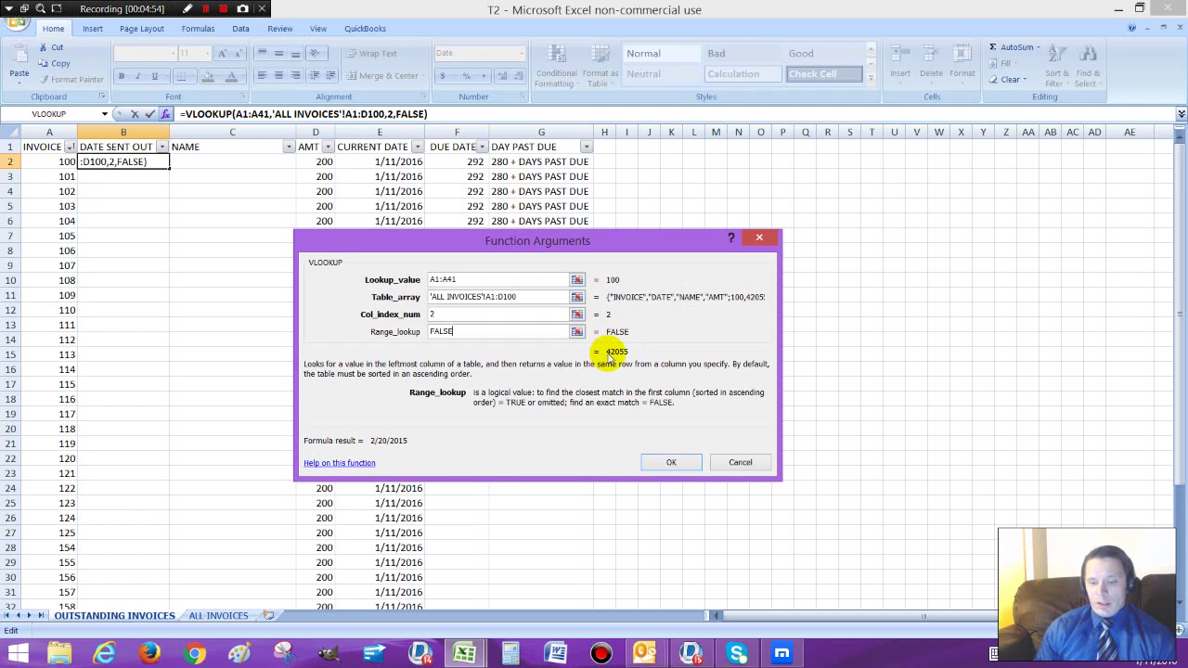
- Commit the B2 VLOOKUP and fill it down DATE SENT OUT, showing dates like 2/20/2015
left_click(665, 464)
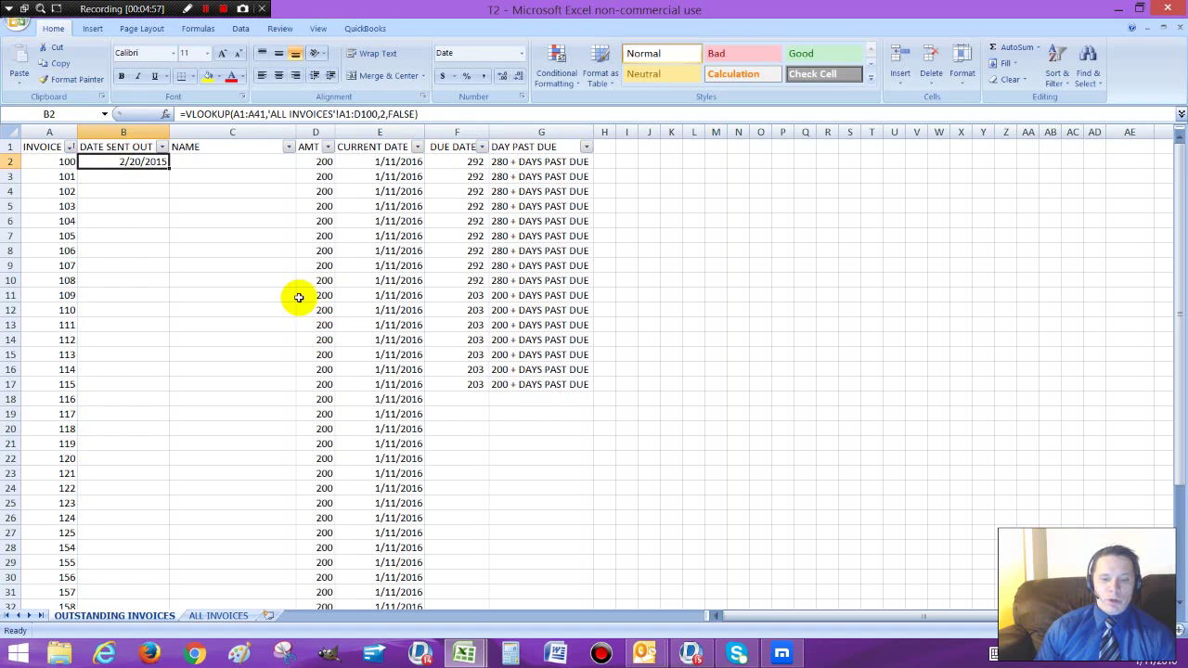
double_click(169, 169)
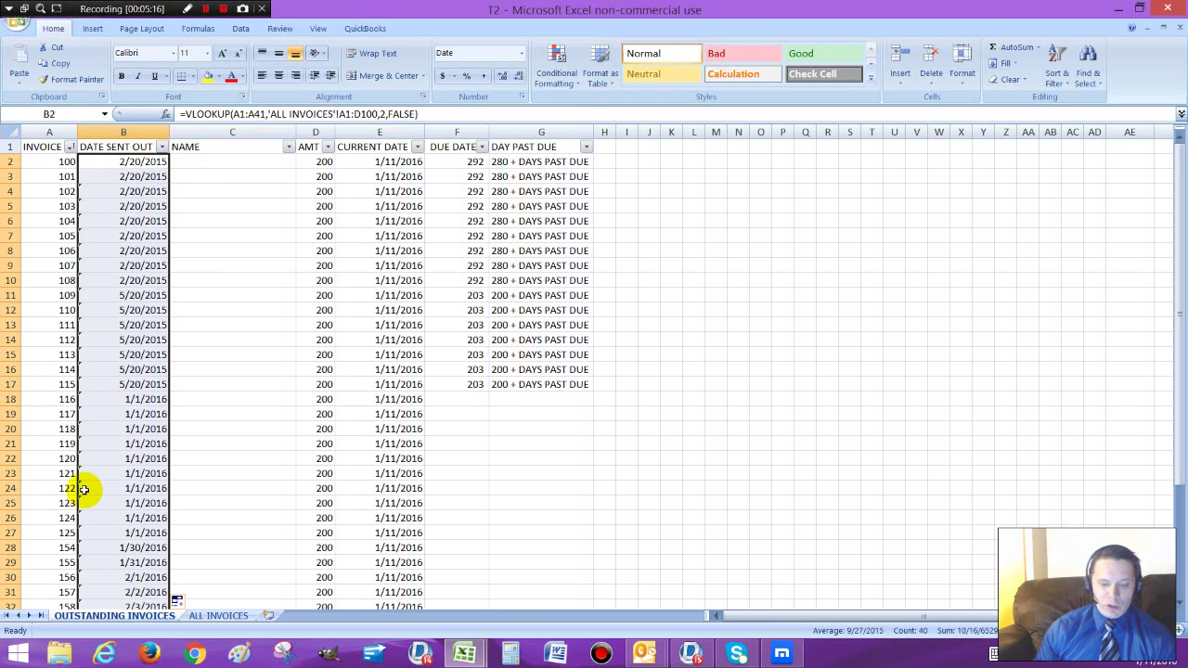
left_click_drag(1175, 342, 1178, 470)
left_click_drag(1177, 531, 1140, 324)
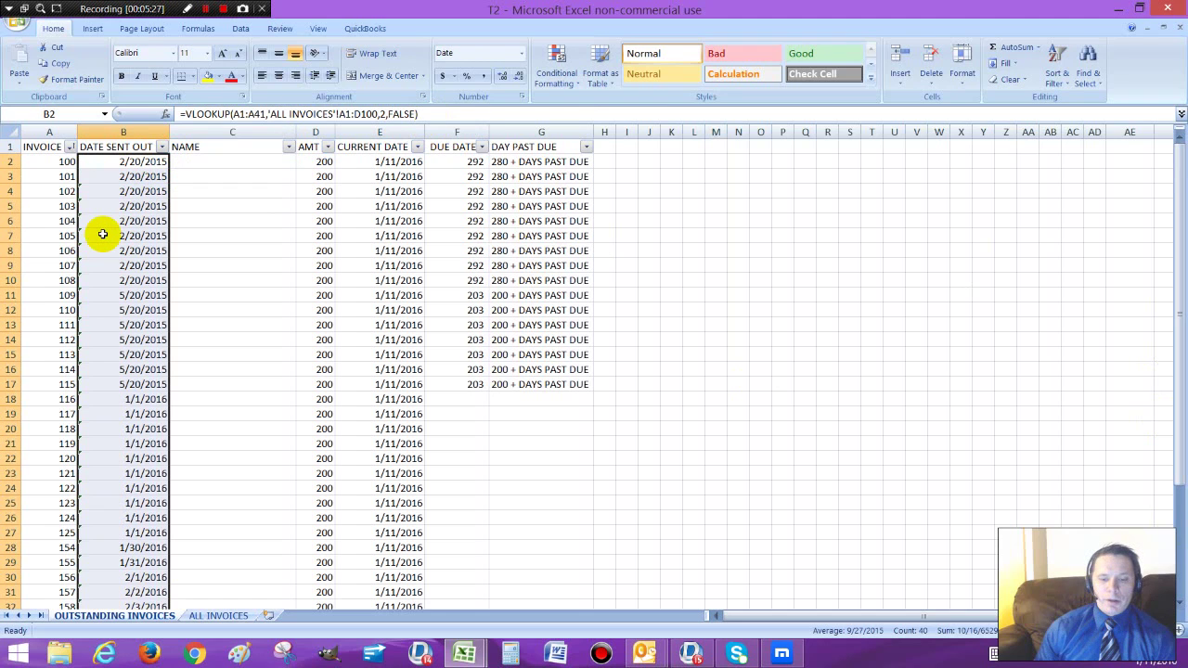
left_click(166, 114)
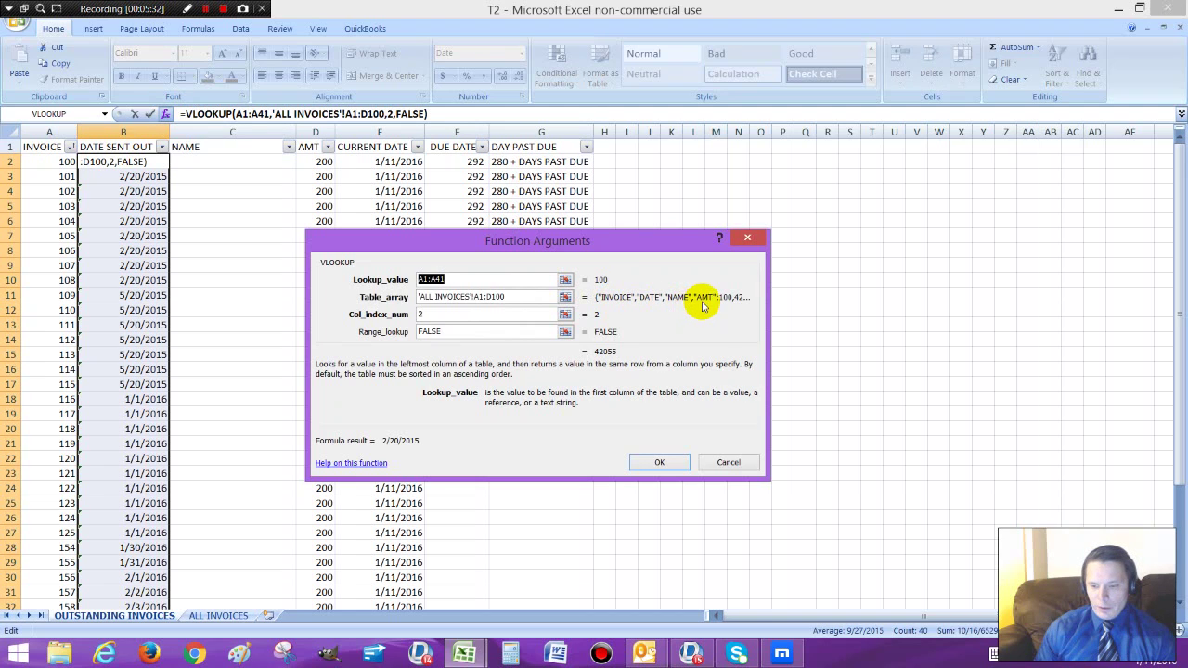
key("Return")
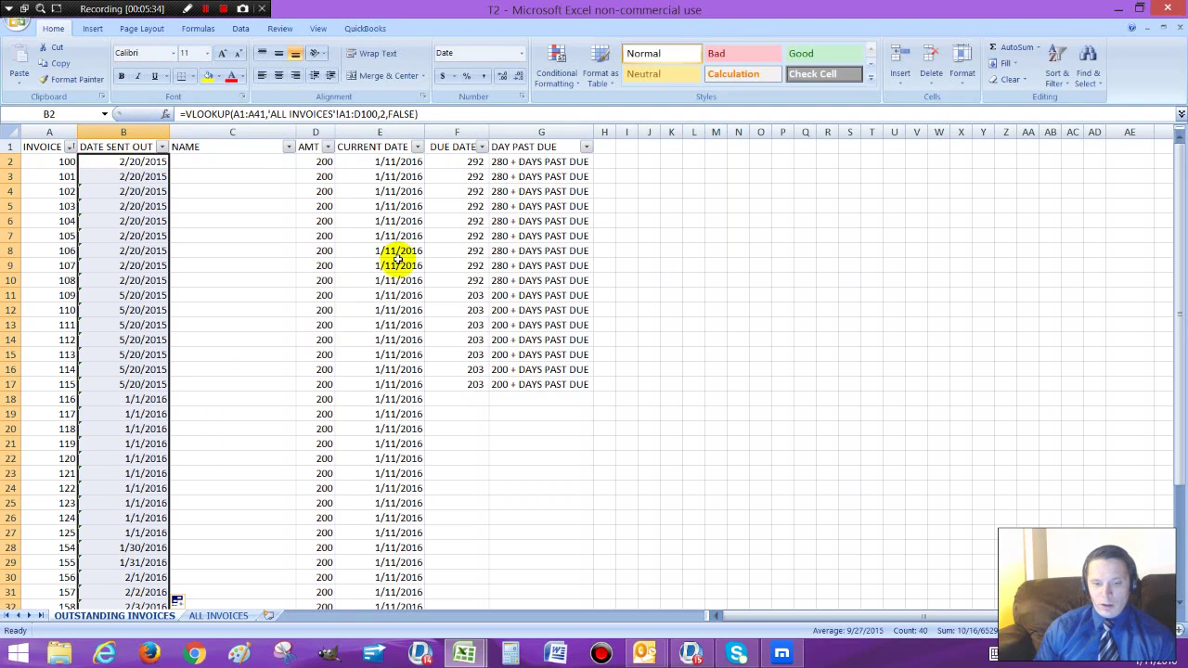
left_click(151, 163)
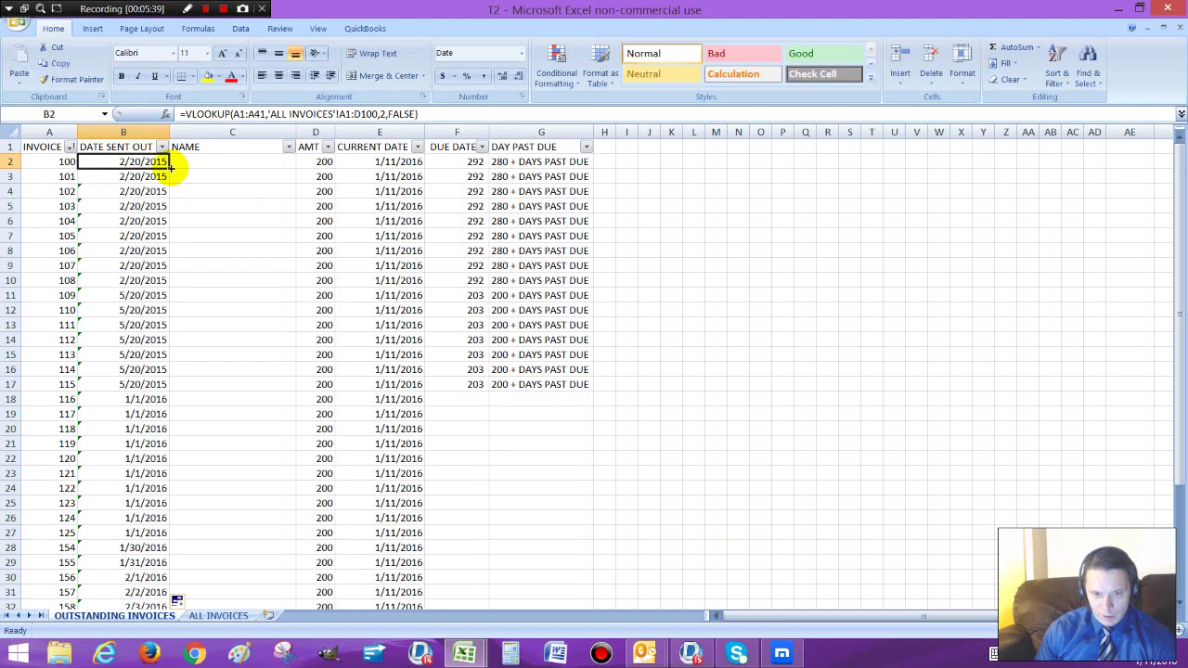
- Copy the lookup into C2 for names from ALL INVOICES and fill it down column C
left_click_drag(170, 168, 260, 184)
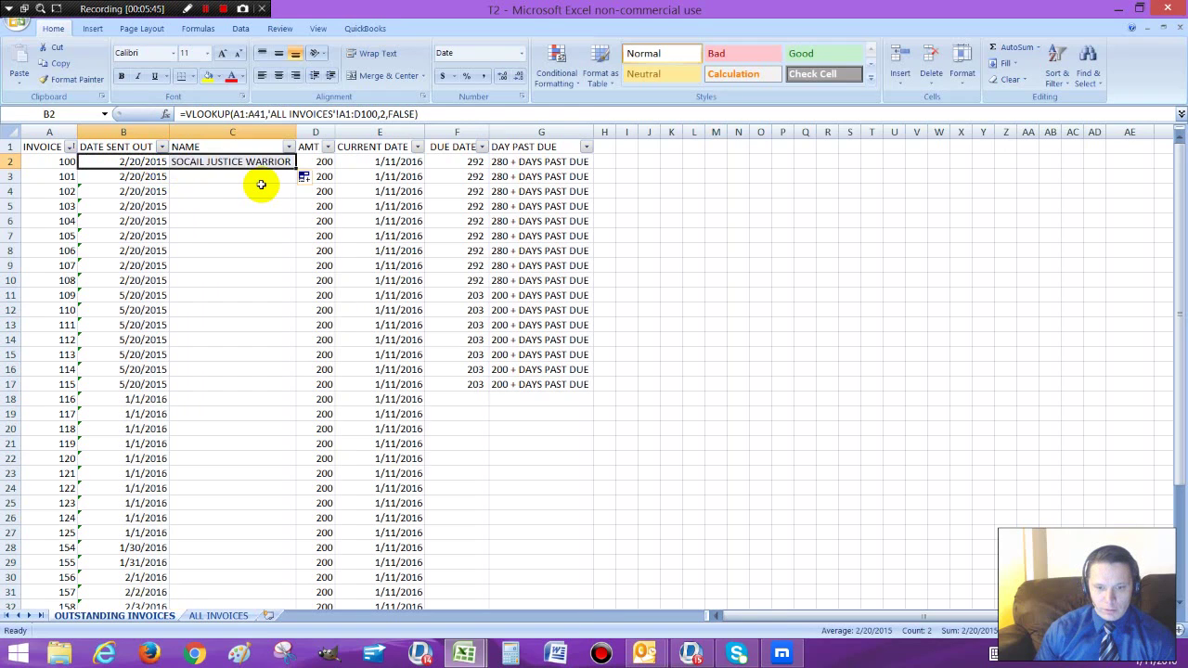
left_click(212, 616)
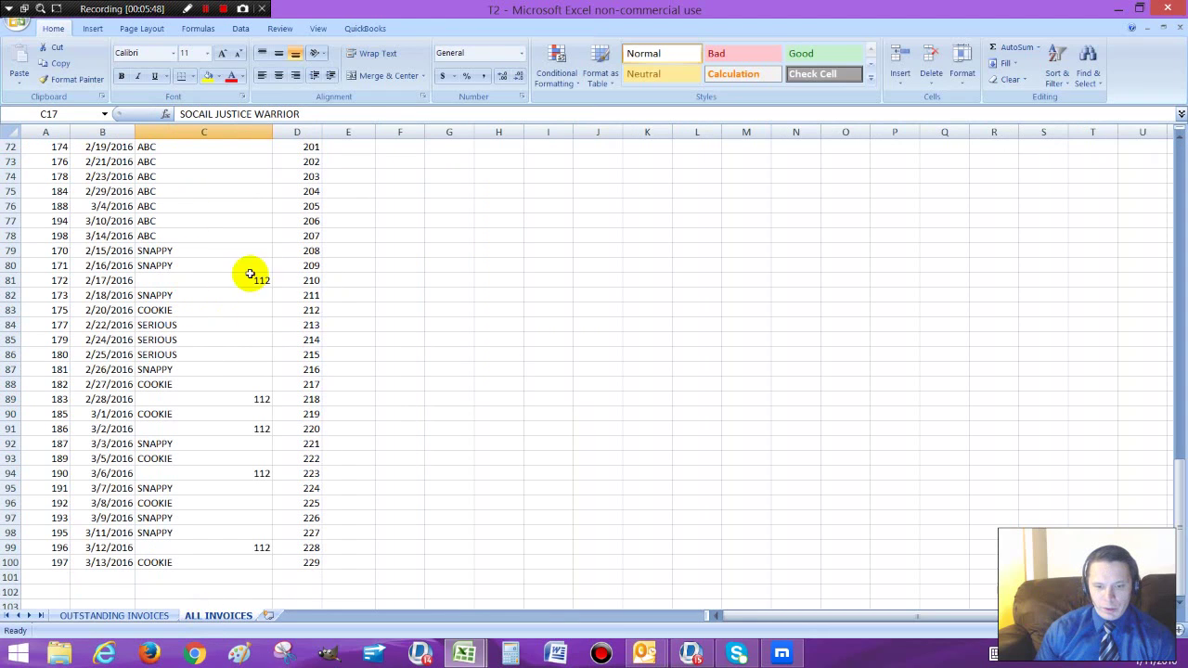
left_click_drag(1181, 527, 1185, 154)
left_click(244, 132)
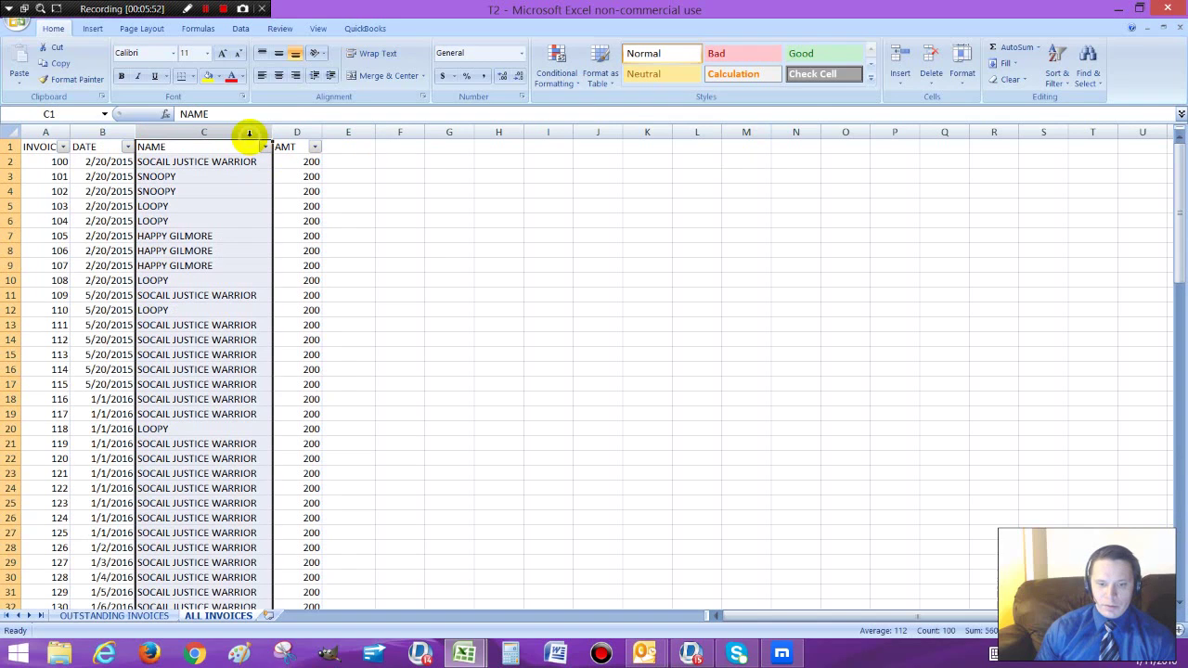
left_click(93, 616)
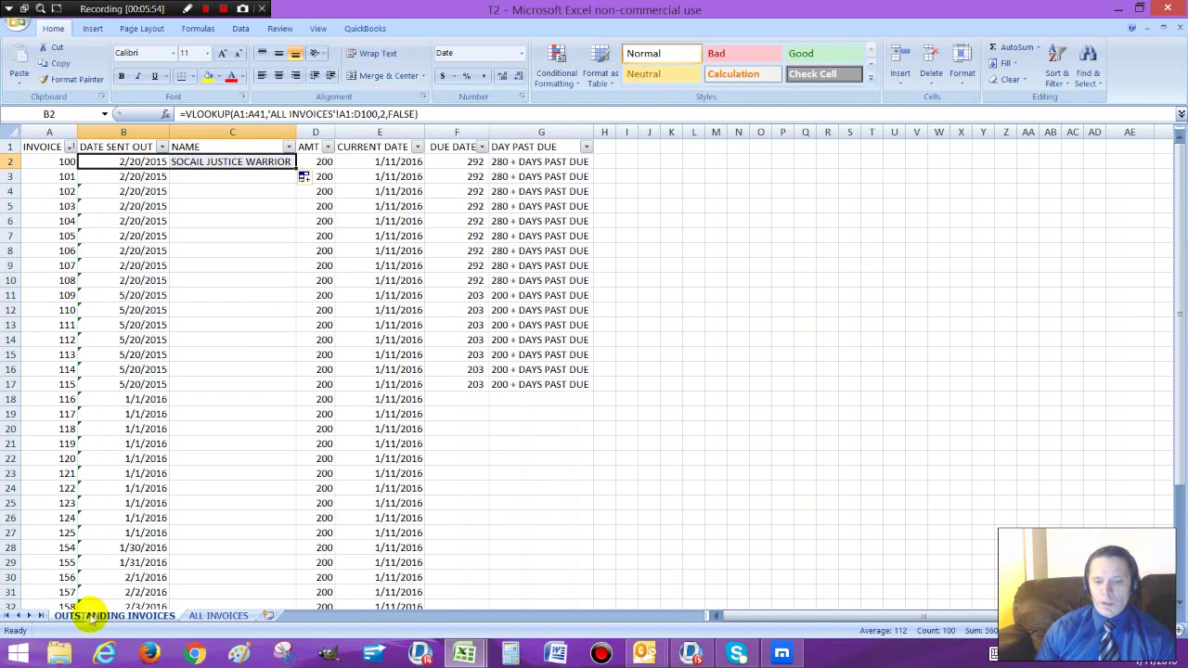
left_click(247, 211)
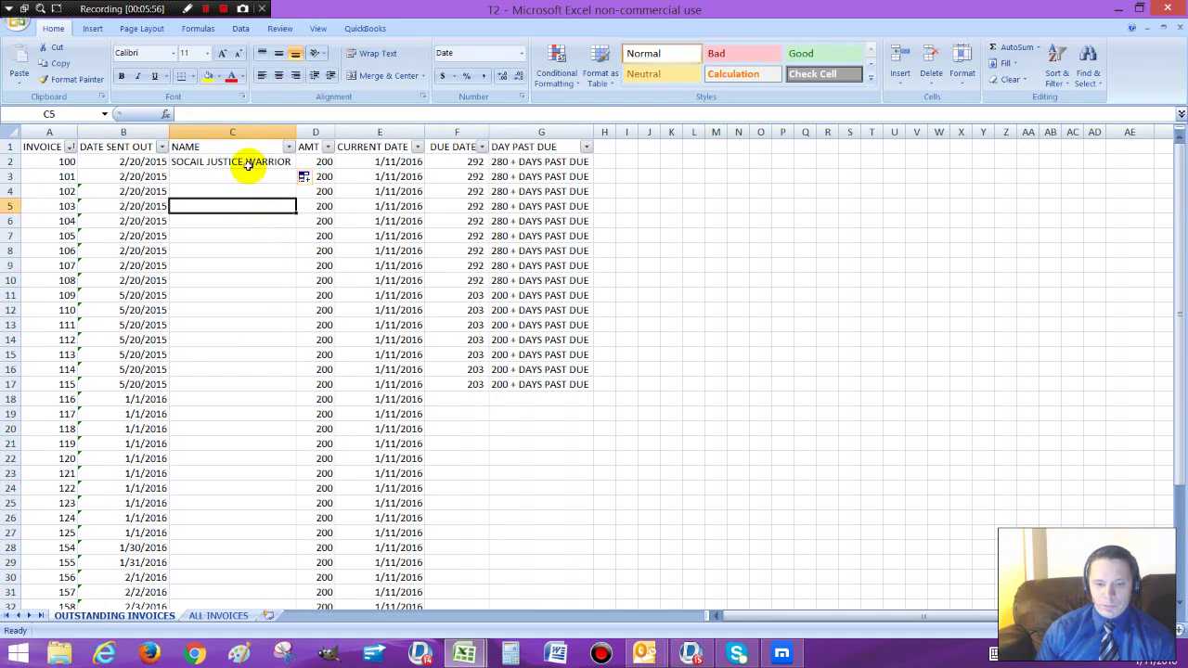
left_click(247, 163)
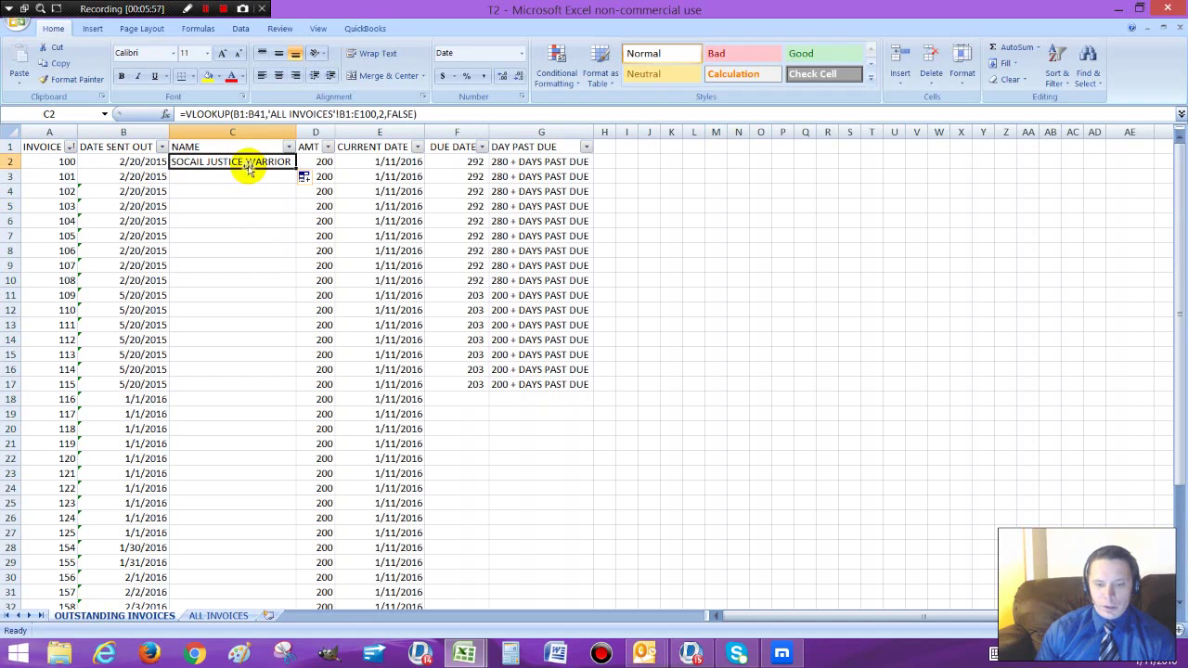
double_click(302, 175)
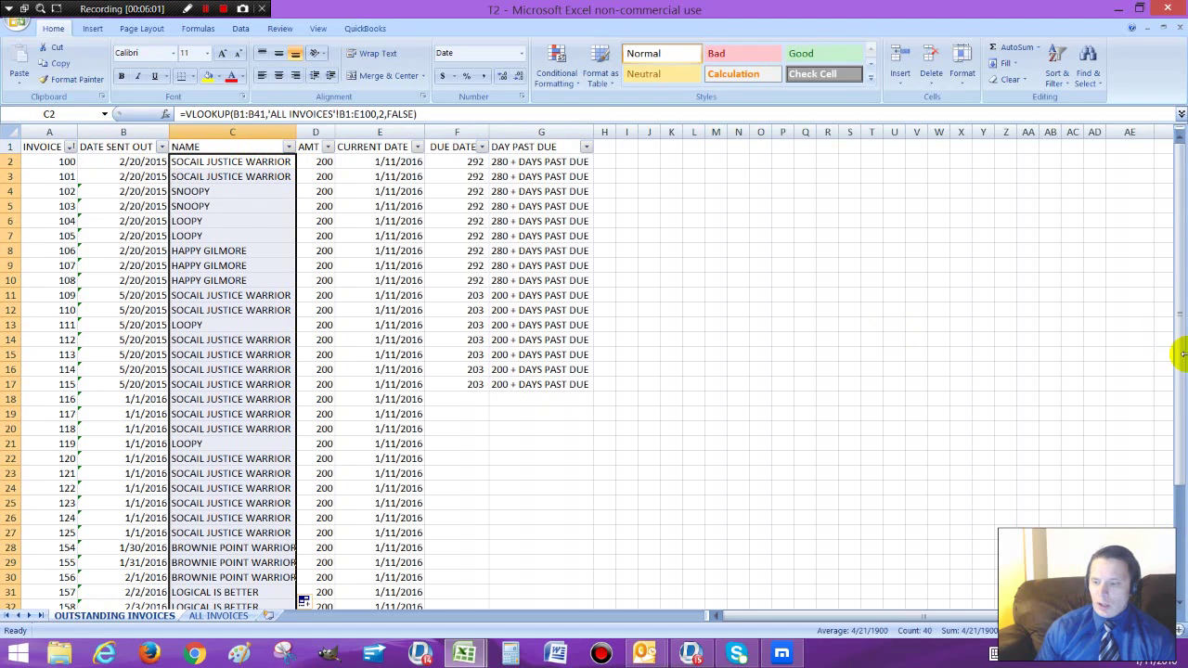
left_click_drag(1180, 350, 1147, 473)
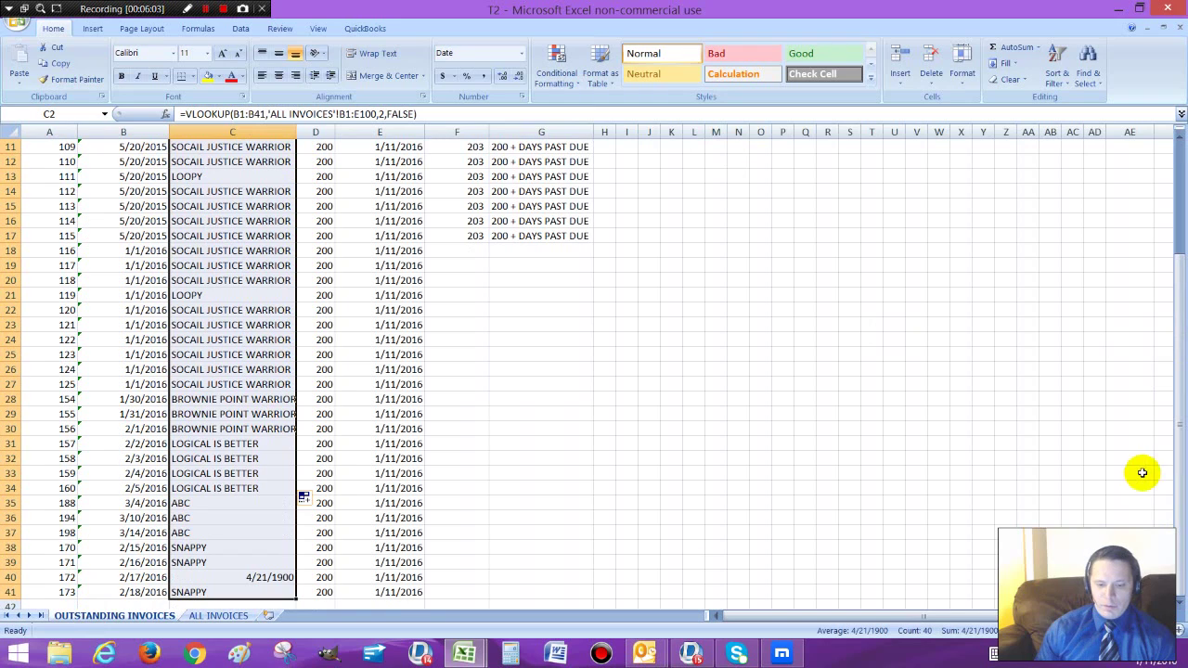
- Format C40 as General so it shows 112, matching C81 on ALL INVOICES
left_click(272, 582)
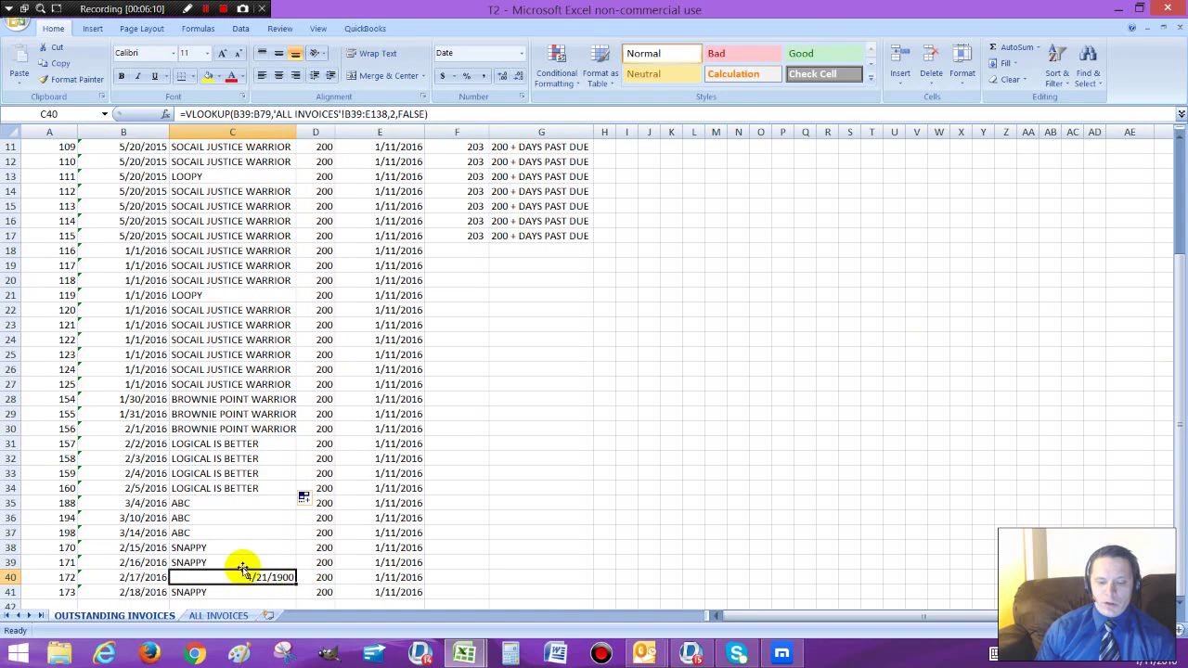
left_click(522, 53)
left_click(487, 81)
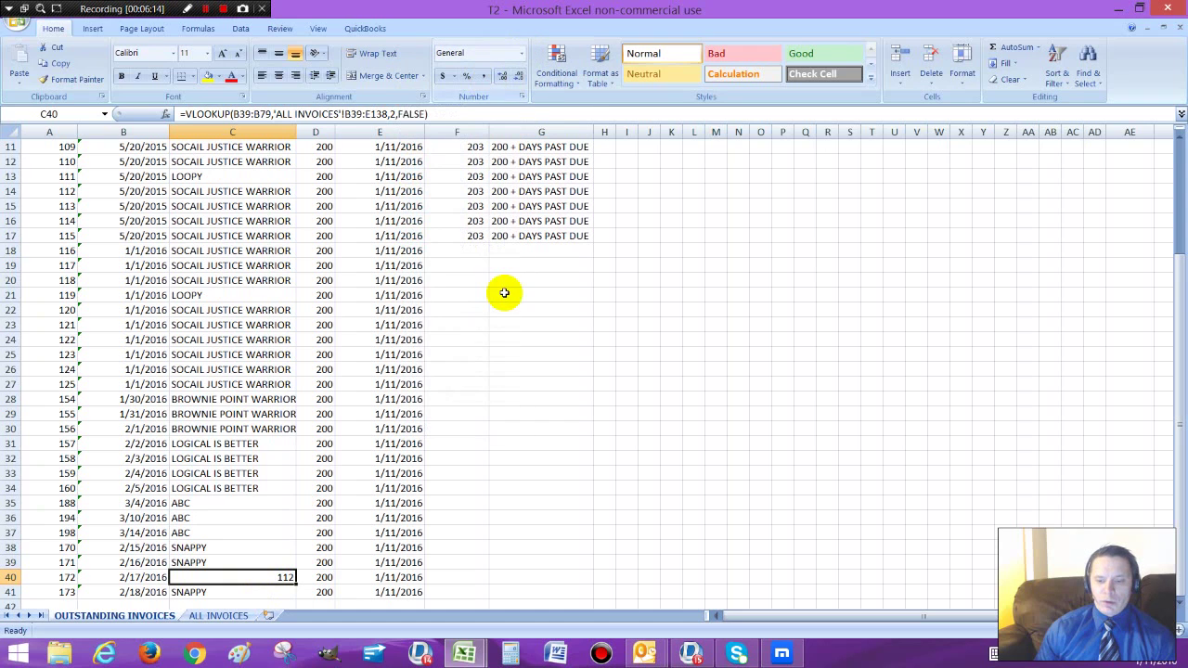
left_click(501, 293)
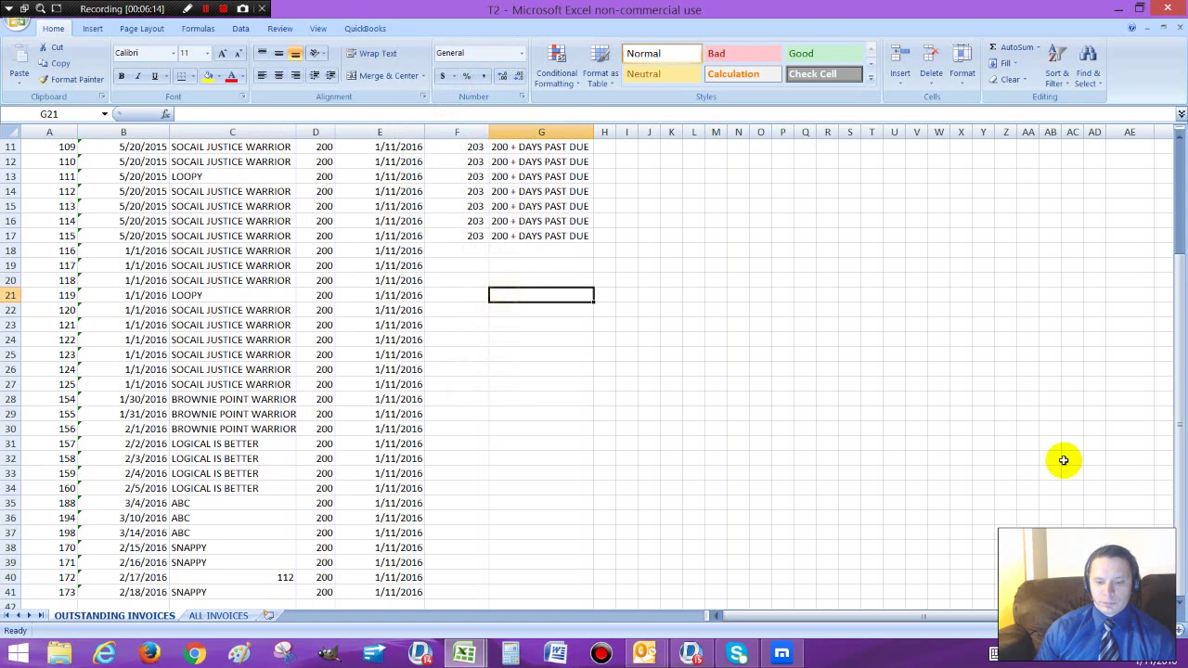
left_click(285, 577)
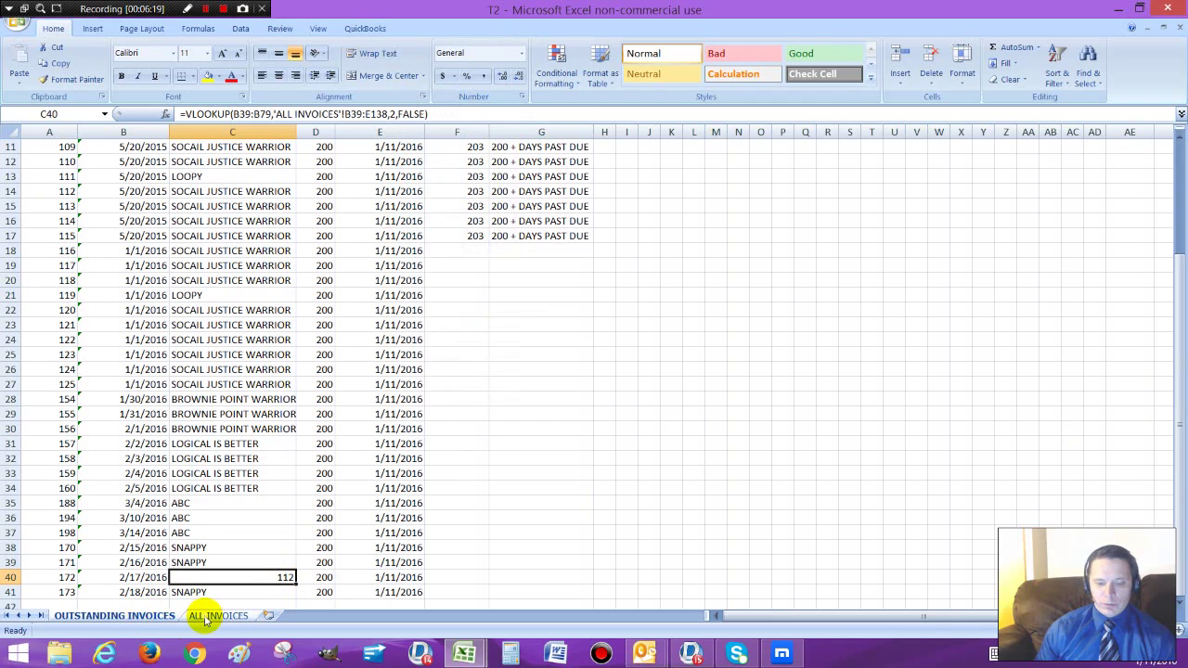
left_click(210, 615)
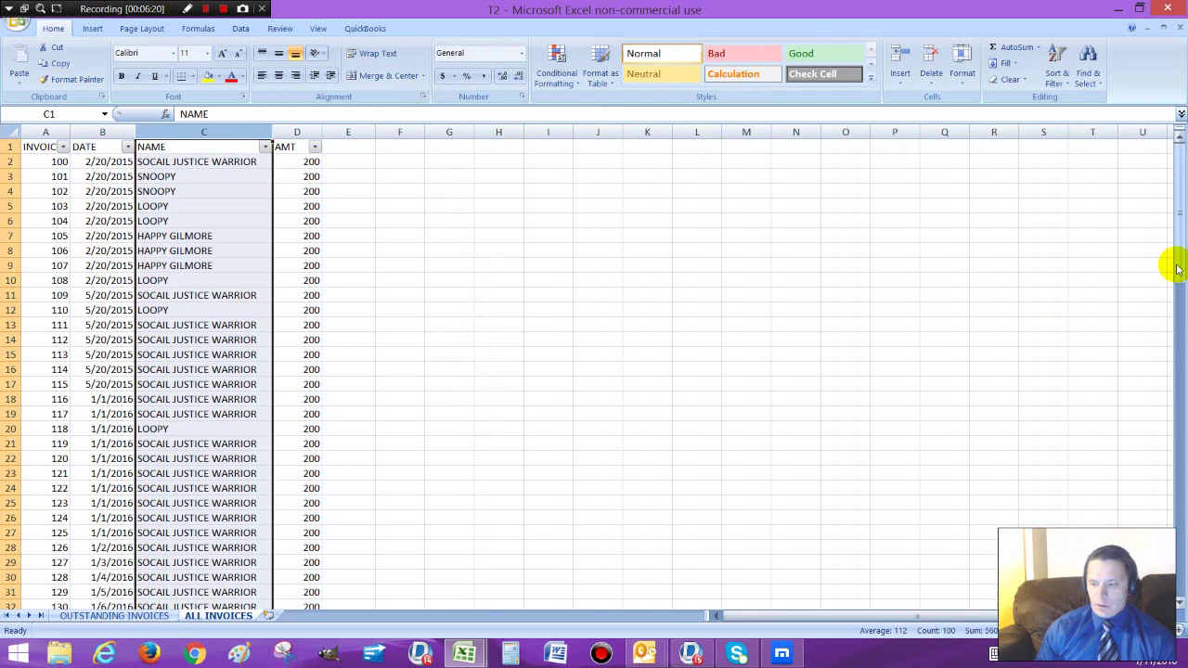
left_click_drag(1180, 269, 1181, 441)
left_click(204, 475)
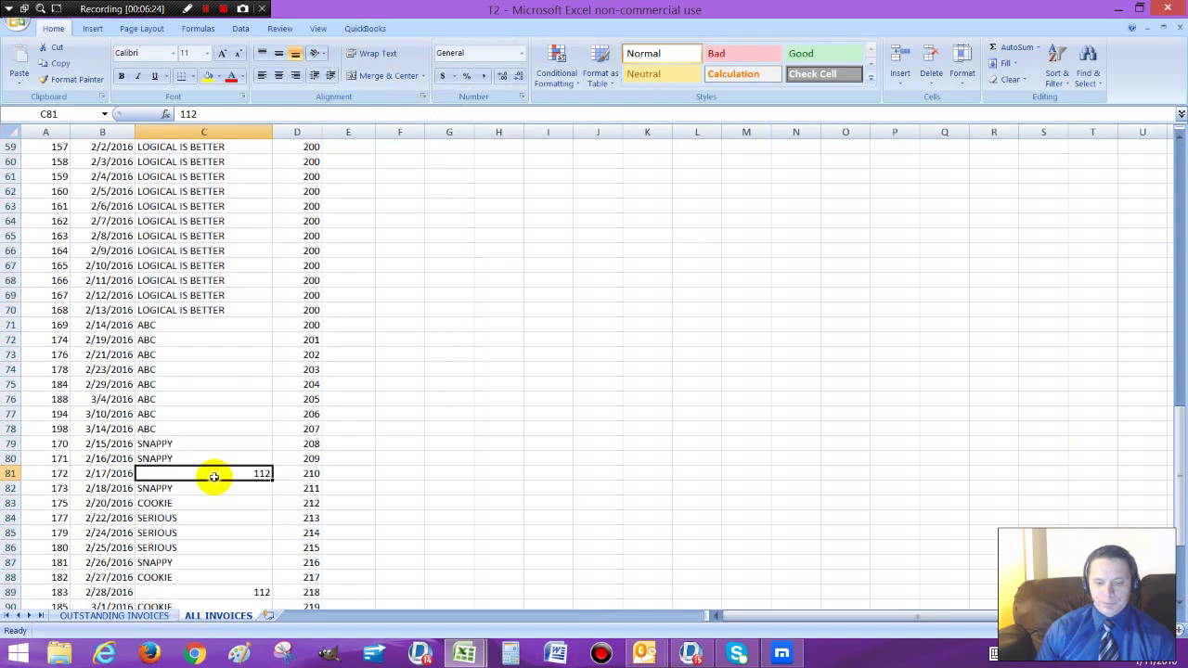
left_click(147, 617)
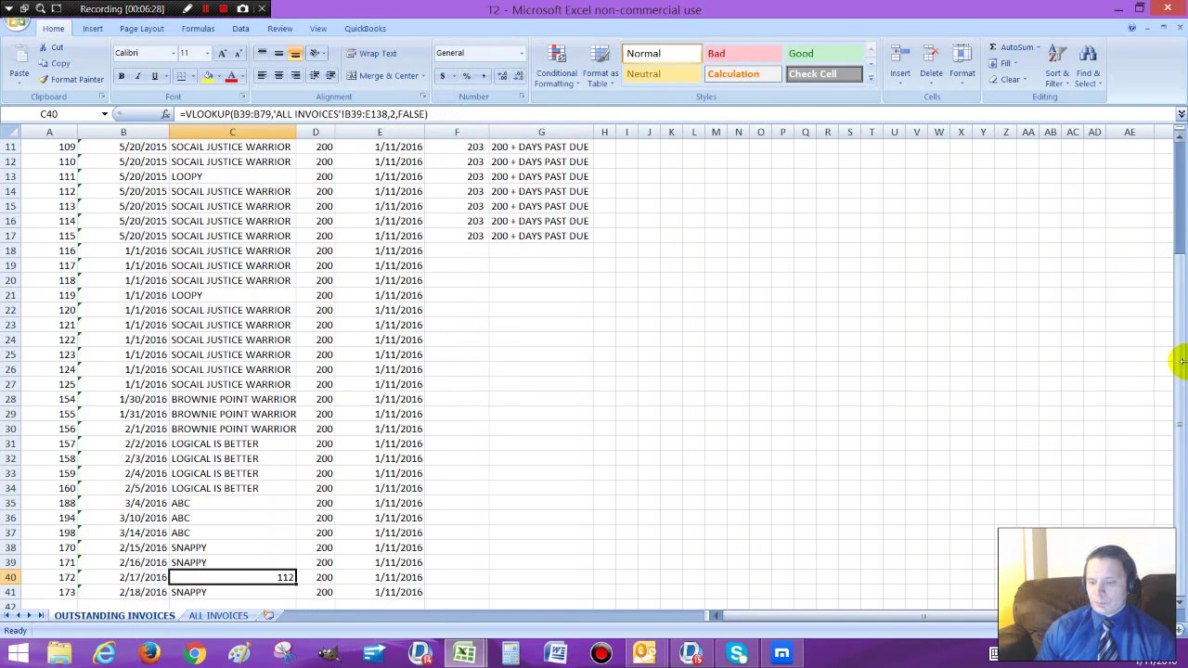
left_click_drag(1182, 198, 1177, 149)
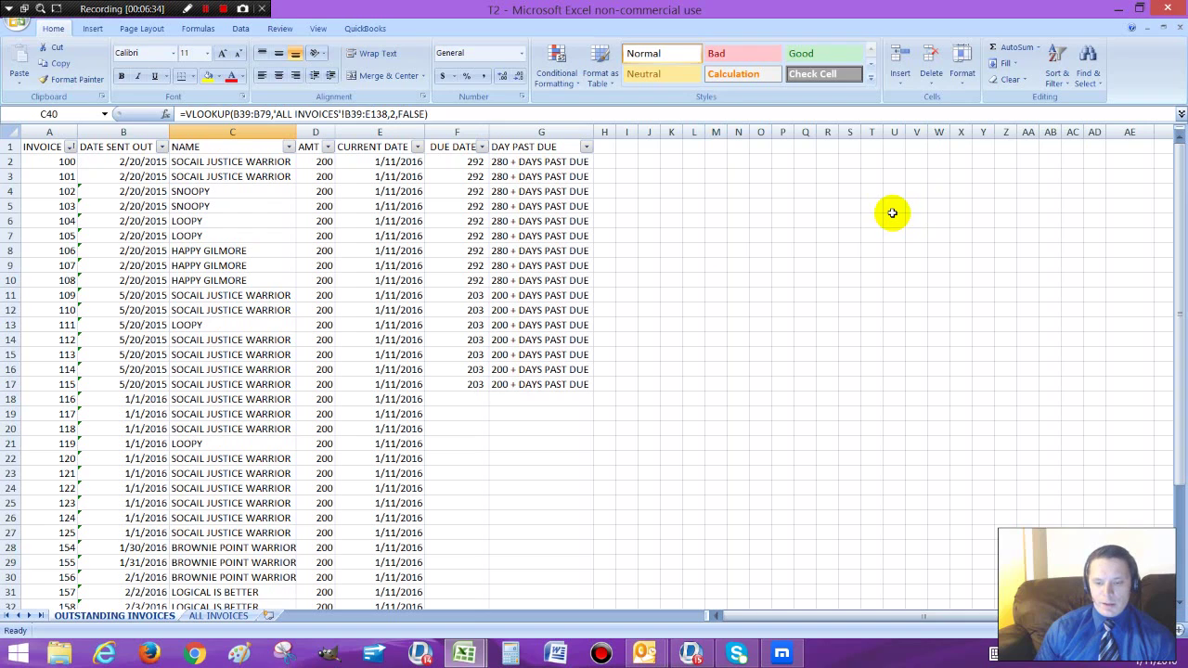
- Clear the old due-date values in F2:F18
left_click_drag(470, 164, 436, 393)
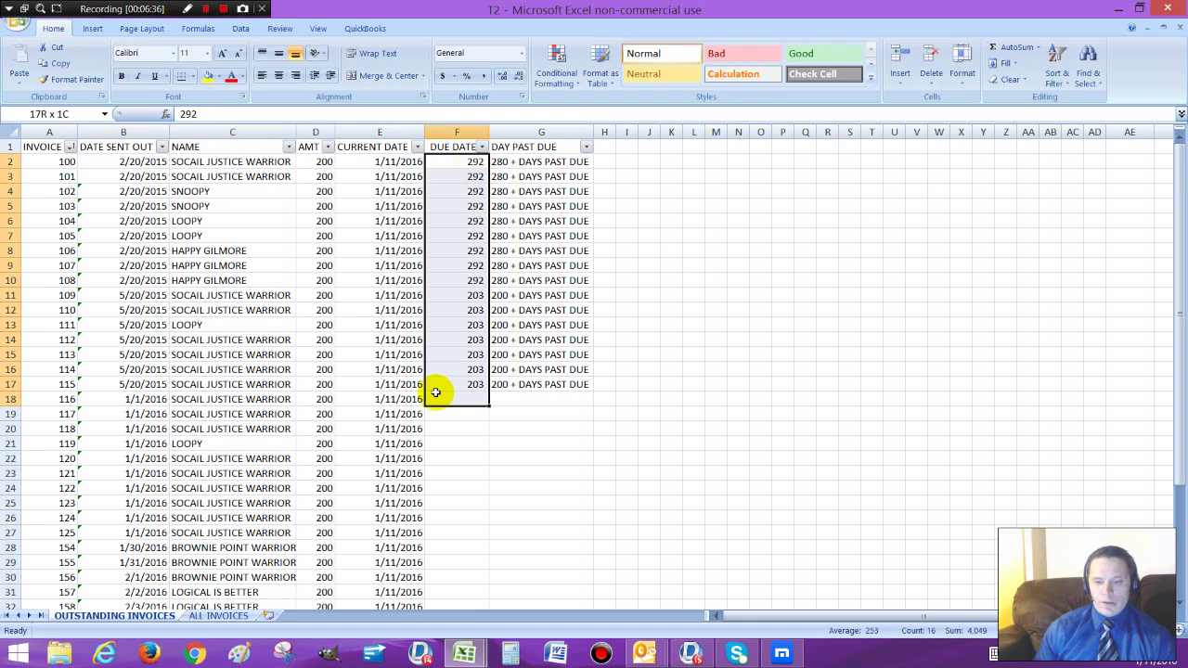
key("Delete")
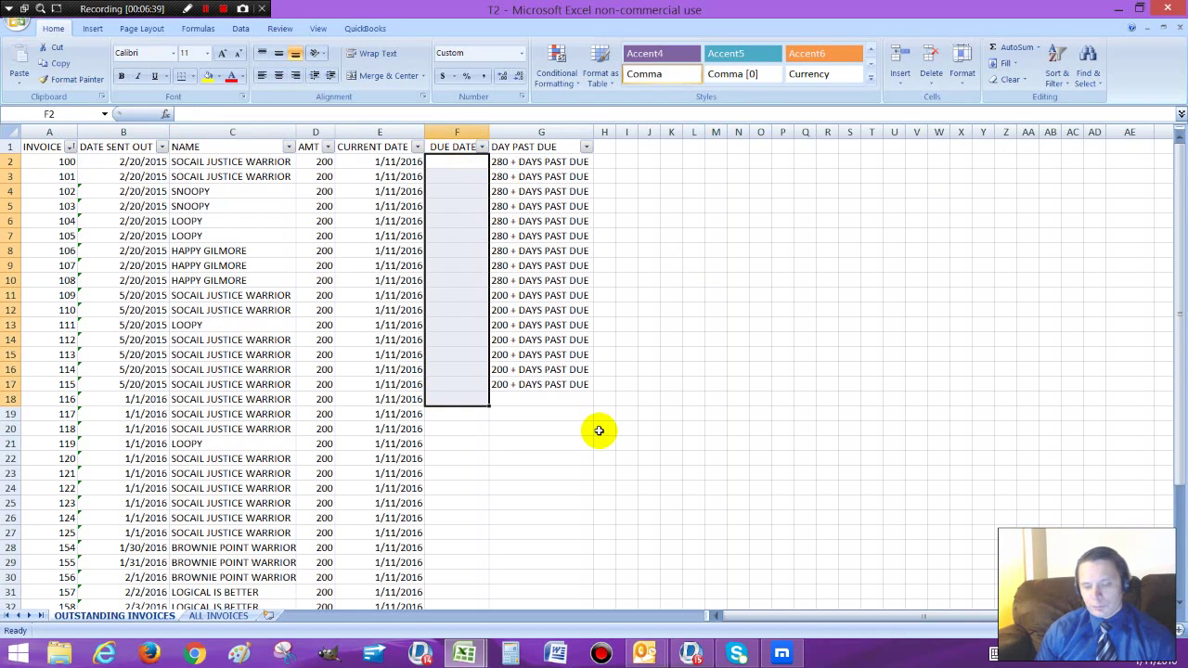
left_click(598, 429)
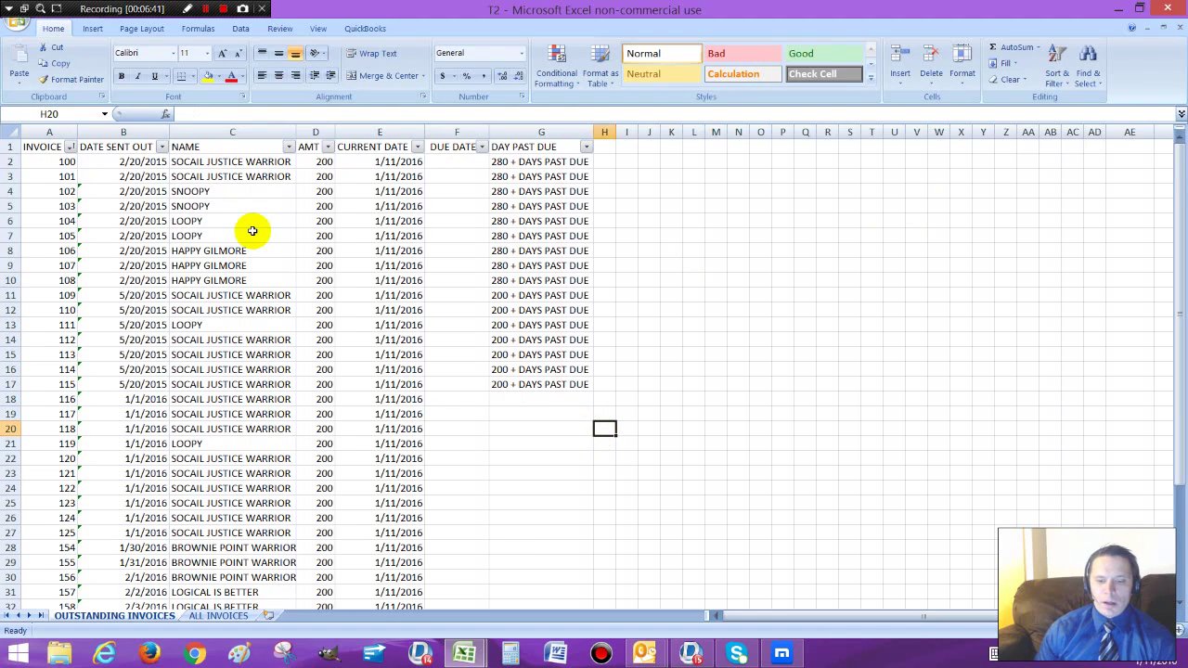
left_click(454, 132)
- Enter the formula =(E2-B2)-33 in F2, giving 292 days
left_click(457, 162)
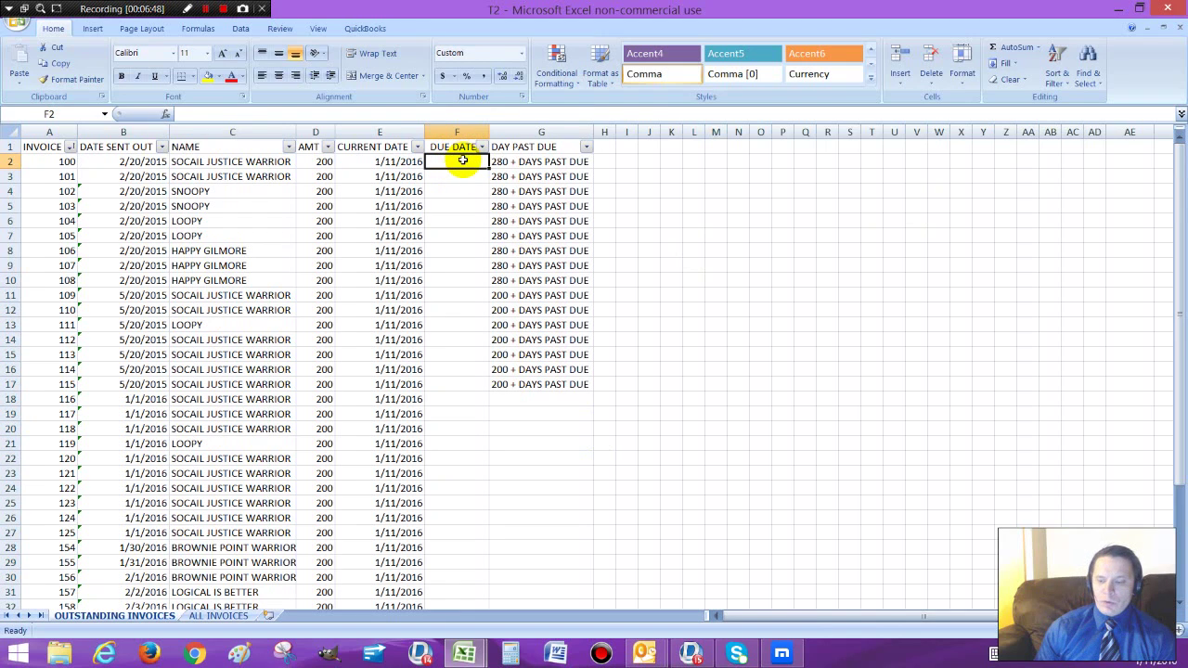
type("=")
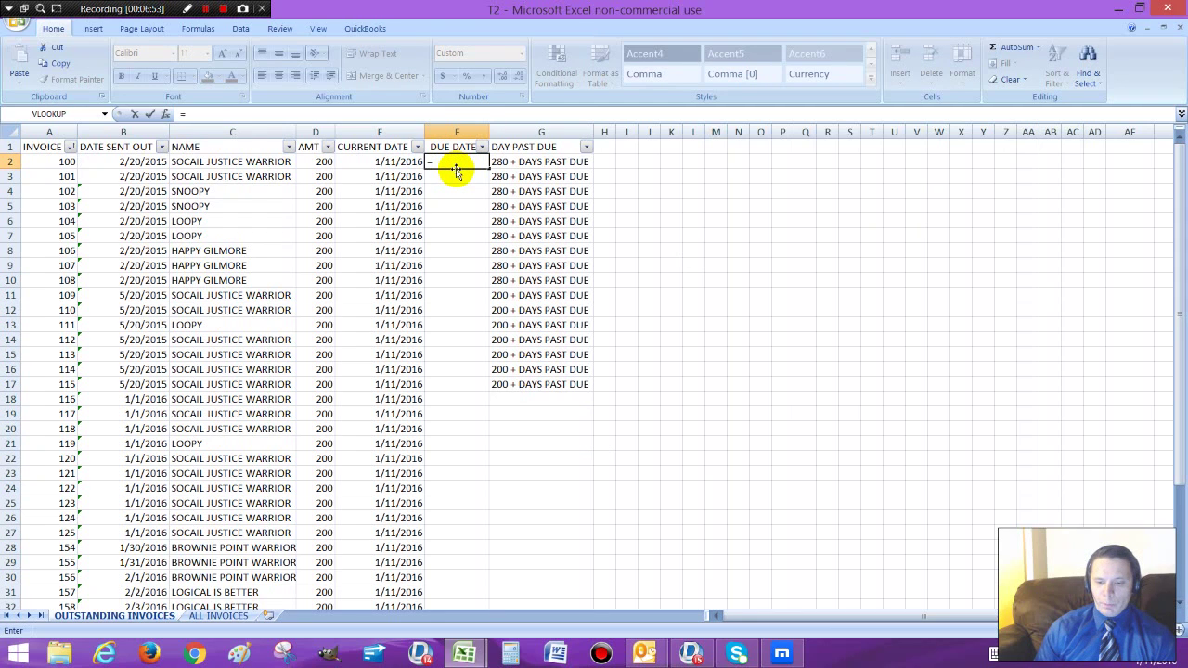
left_click(380, 163)
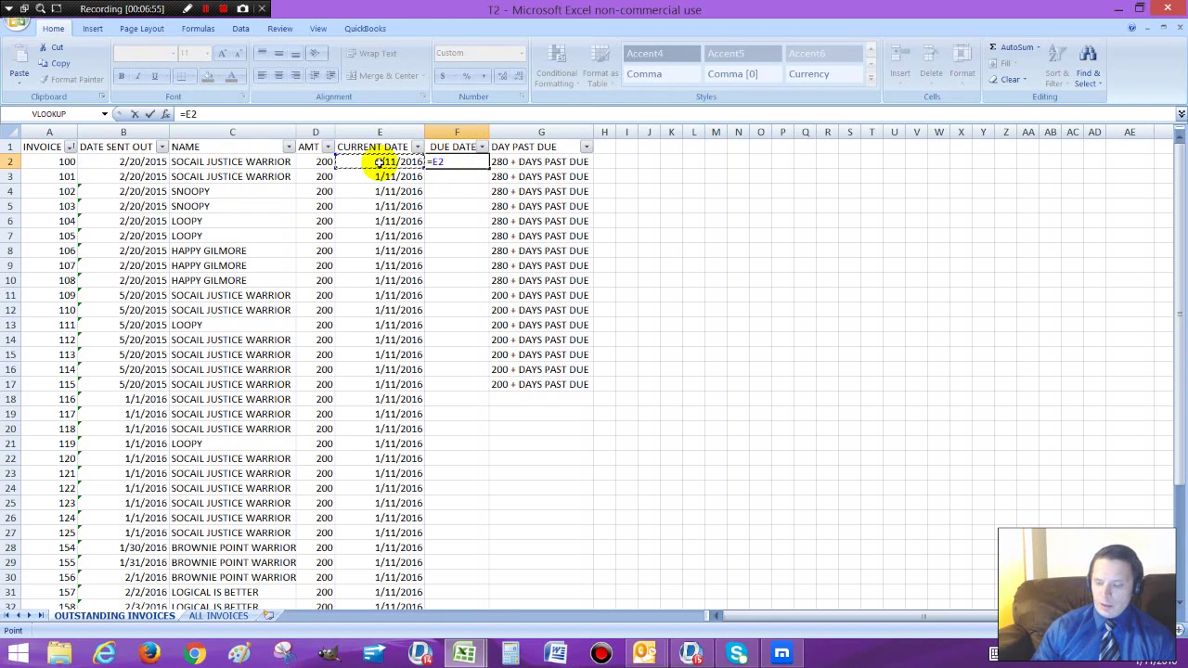
type("-")
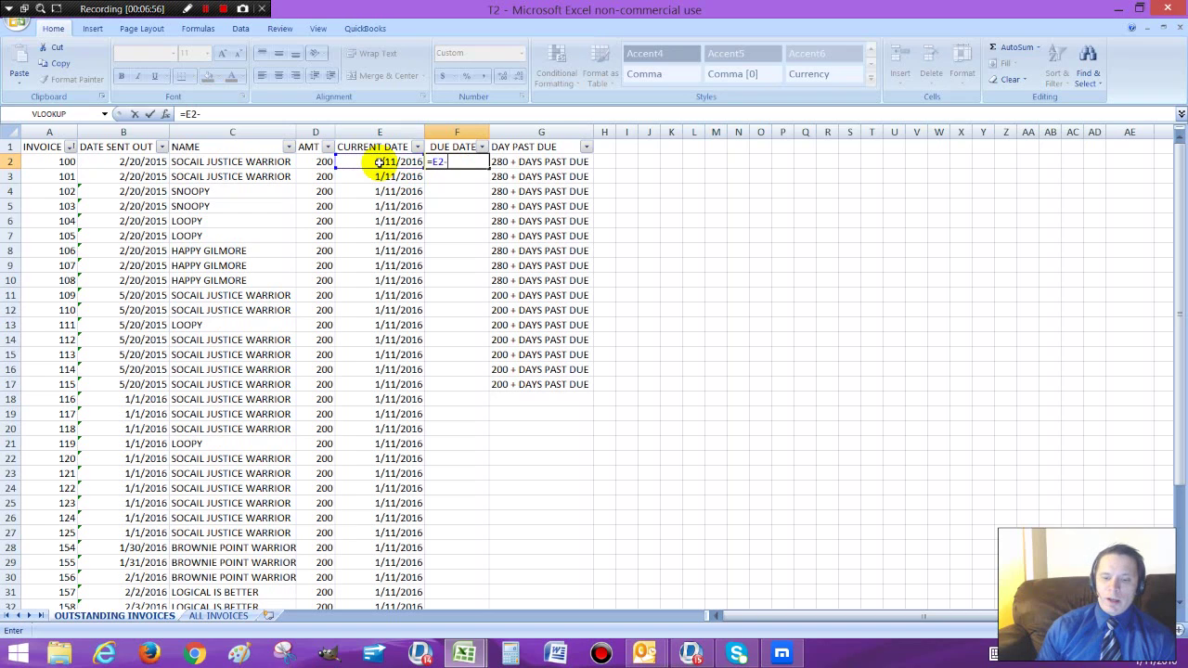
left_click(127, 162)
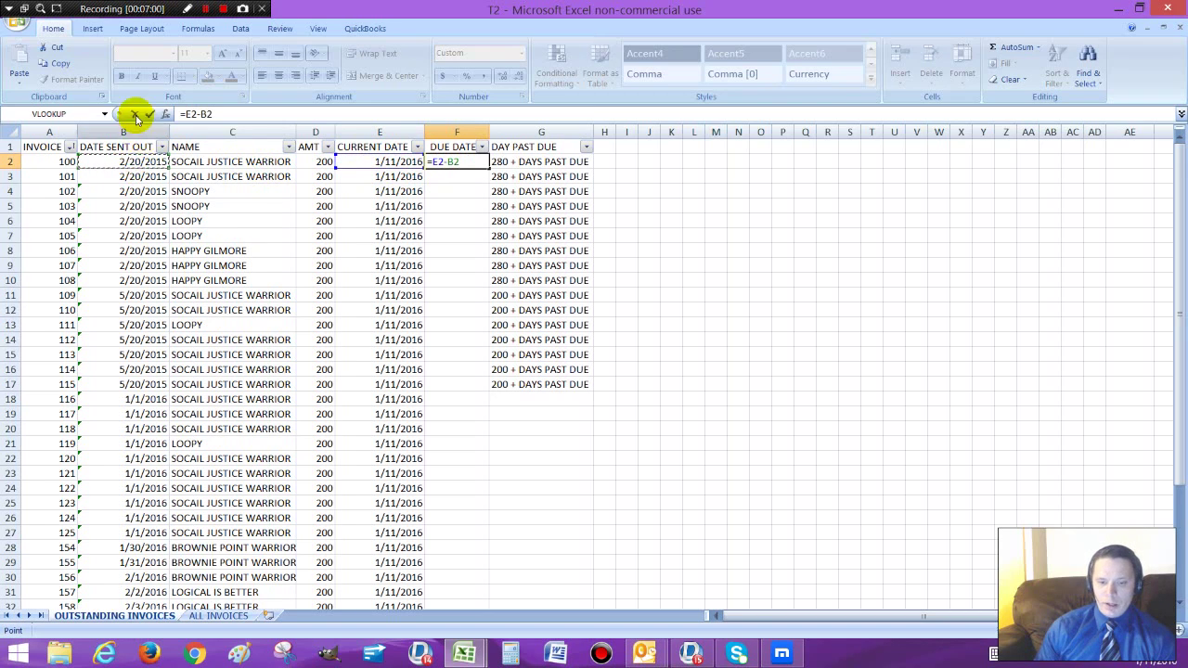
left_click(215, 113)
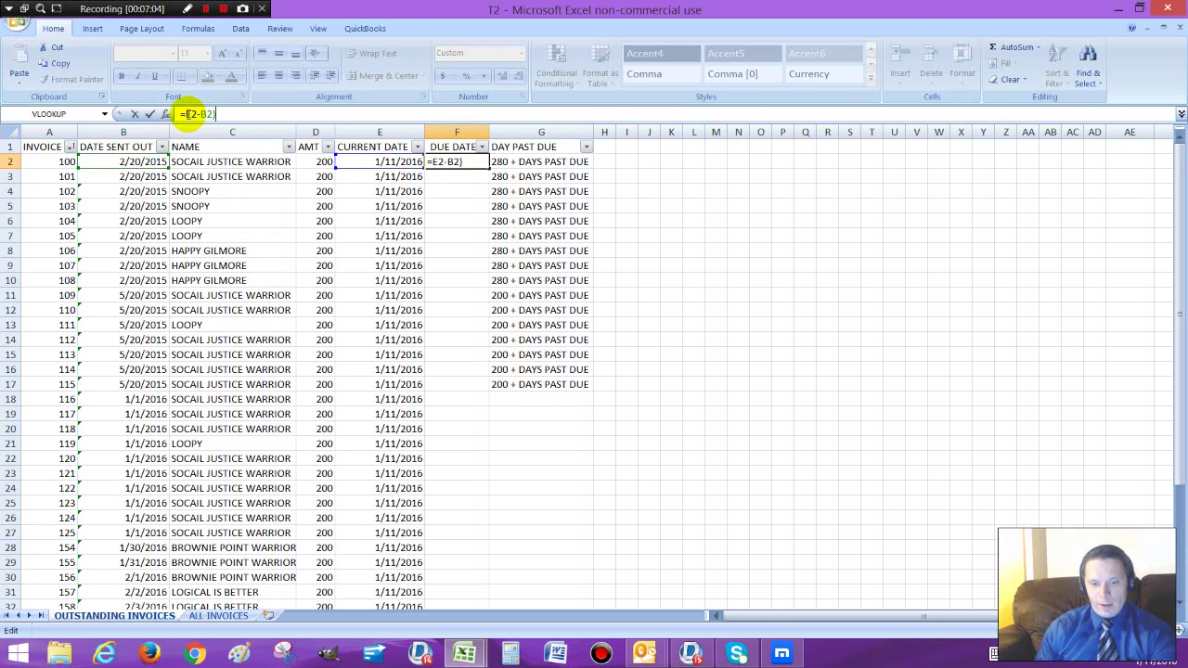
left_click(186, 114)
type("(")
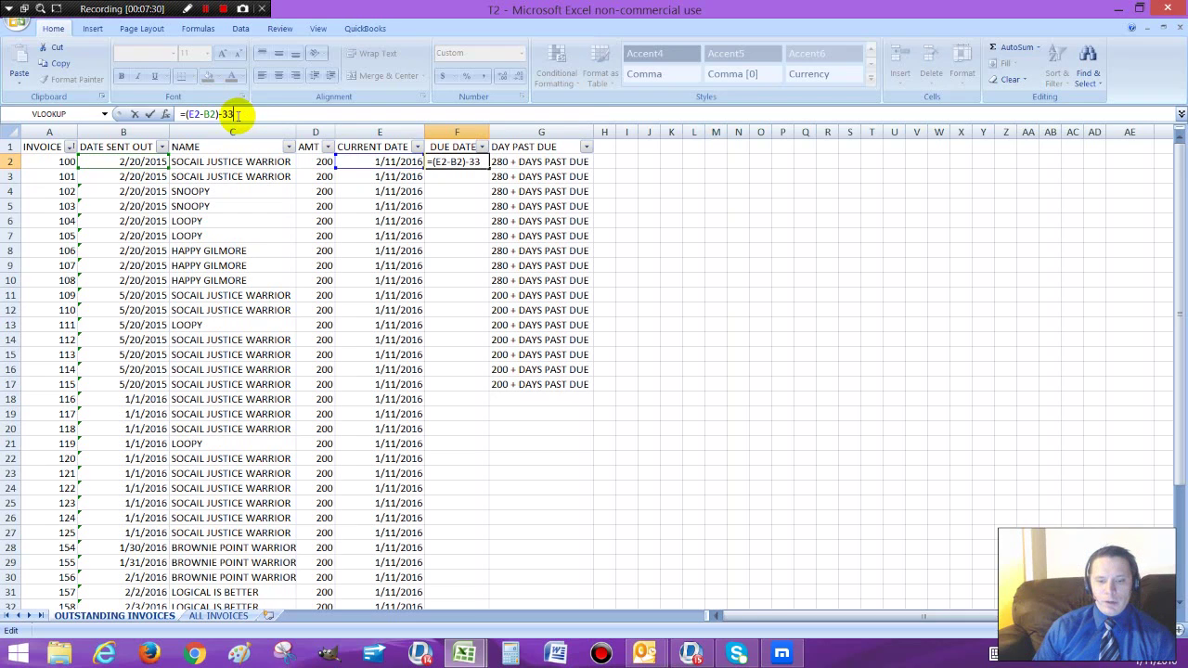
left_click_drag(238, 114, 179, 114)
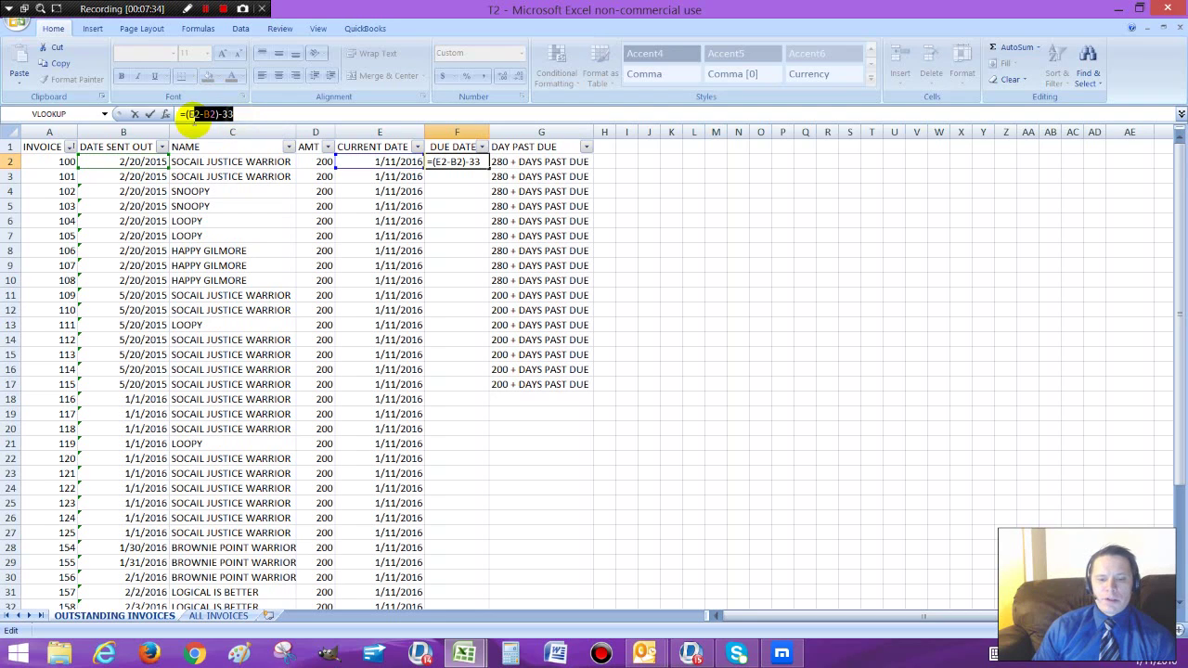
left_click(172, 120)
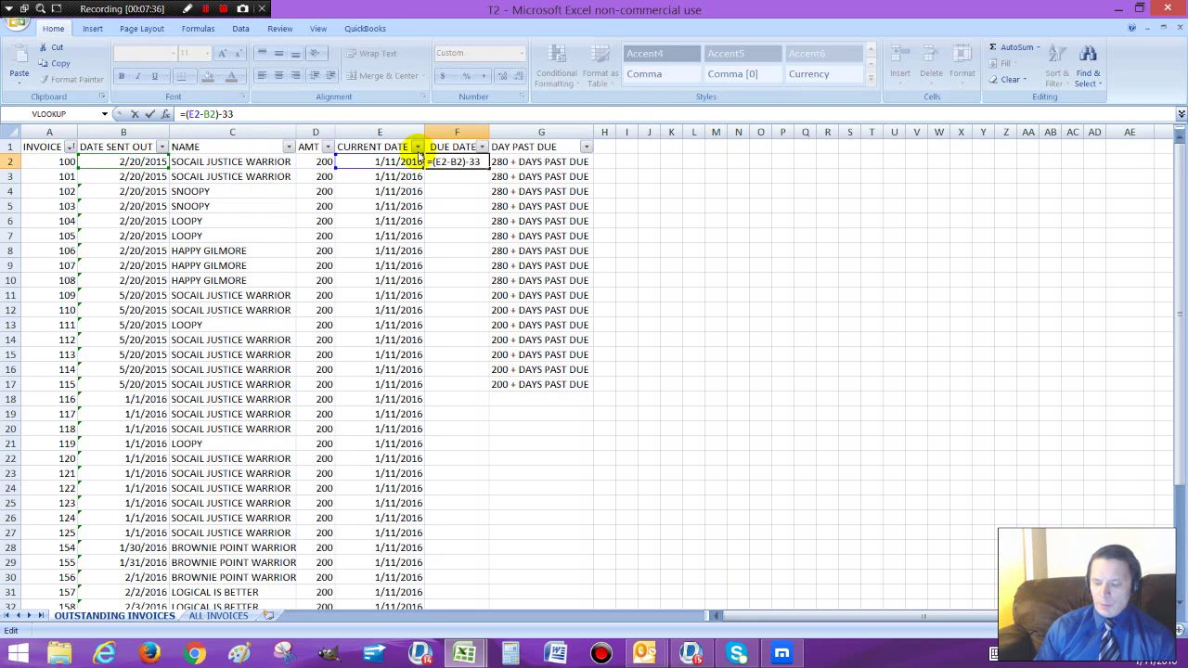
key("Return")
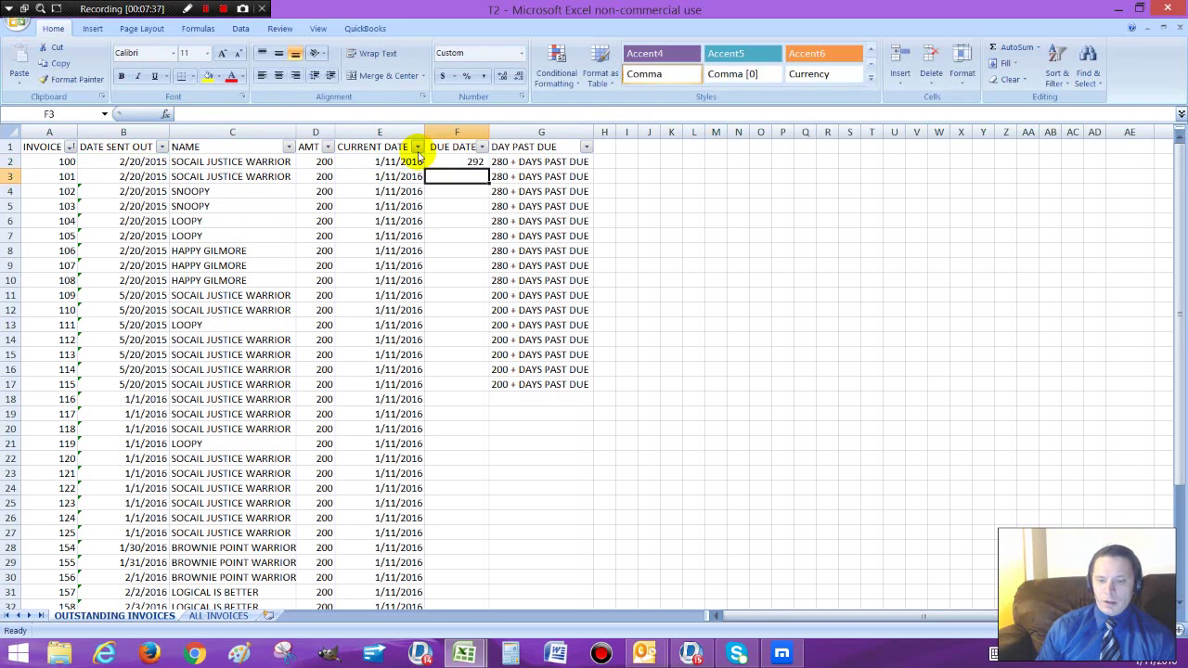
- Fill =(E2-B2)-33 down column F to row 41 and review the 292, 203 and negative day counts
left_click(475, 162)
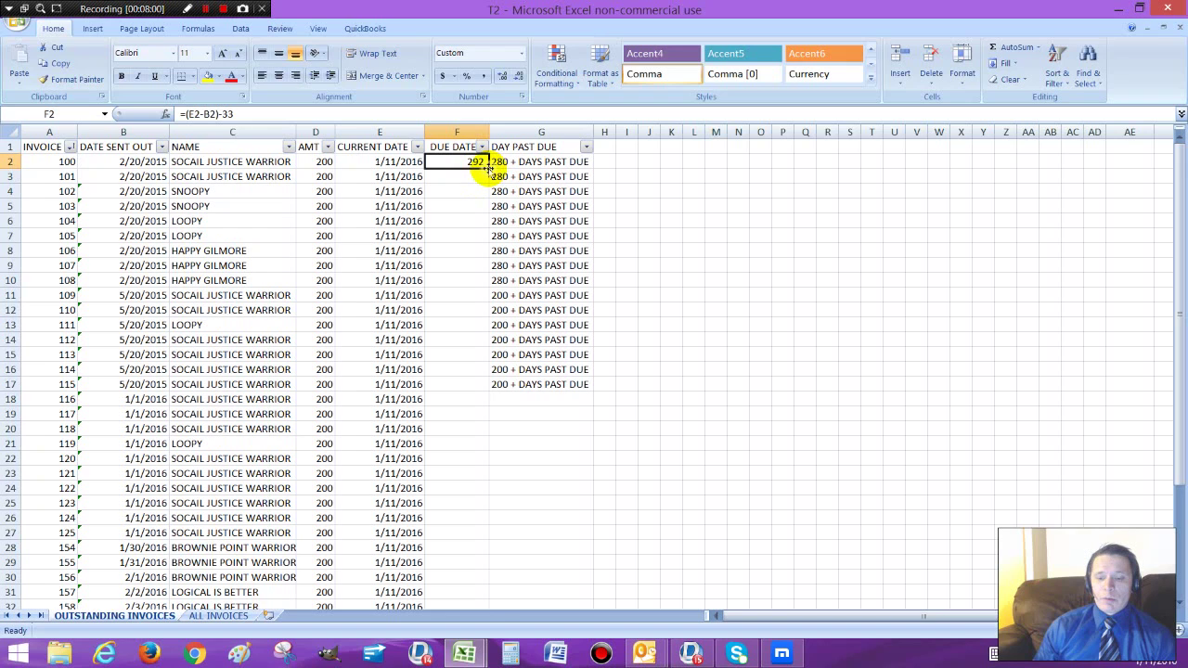
double_click(487, 168)
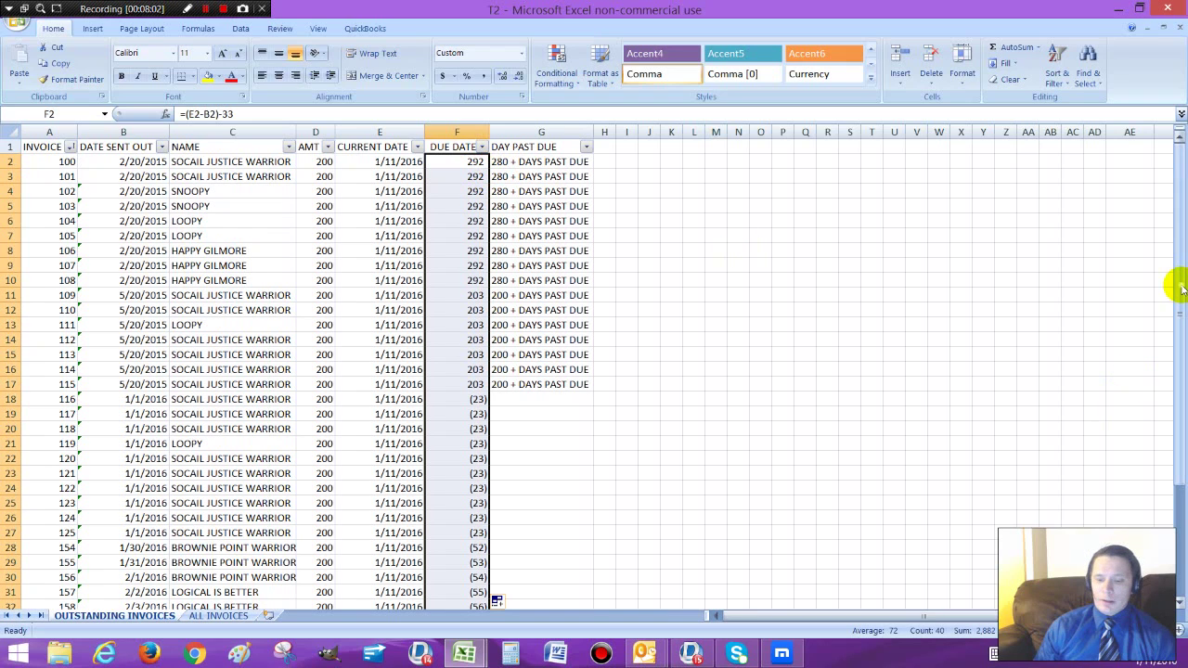
mouse_move(1181, 289)
left_mouse_down()
mouse_move(1171, 393)
mouse_move(1181, 473)
mouse_move(1179, 275)
left_mouse_up()
left_click(546, 191)
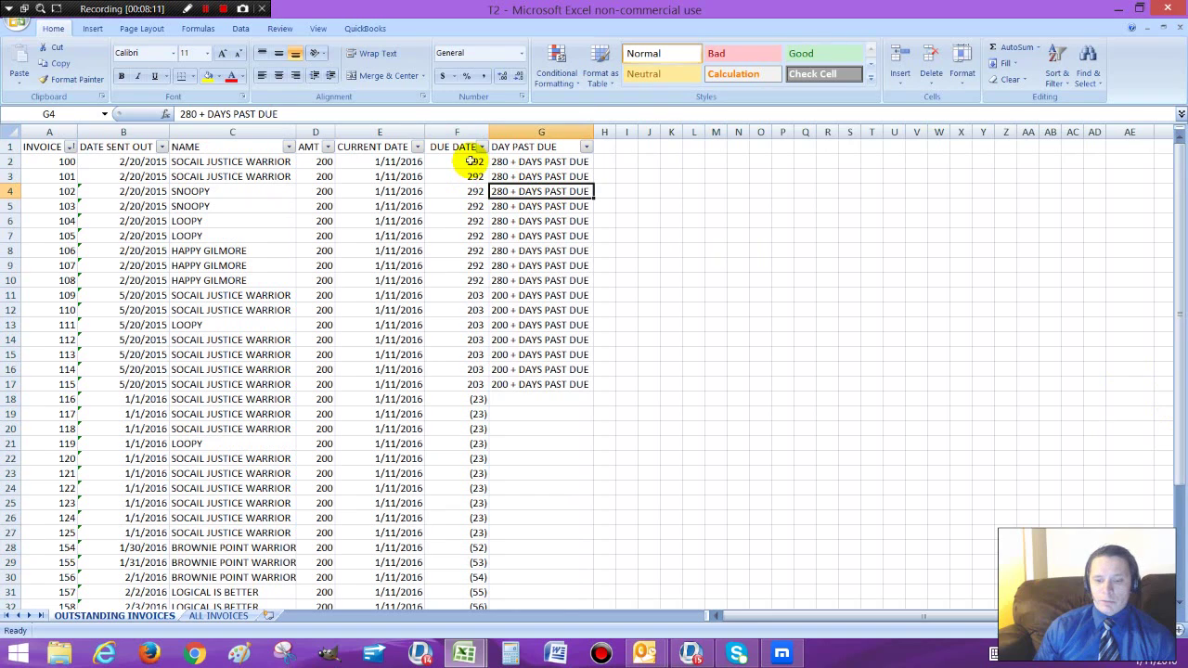
left_click_drag(470, 160, 531, 375)
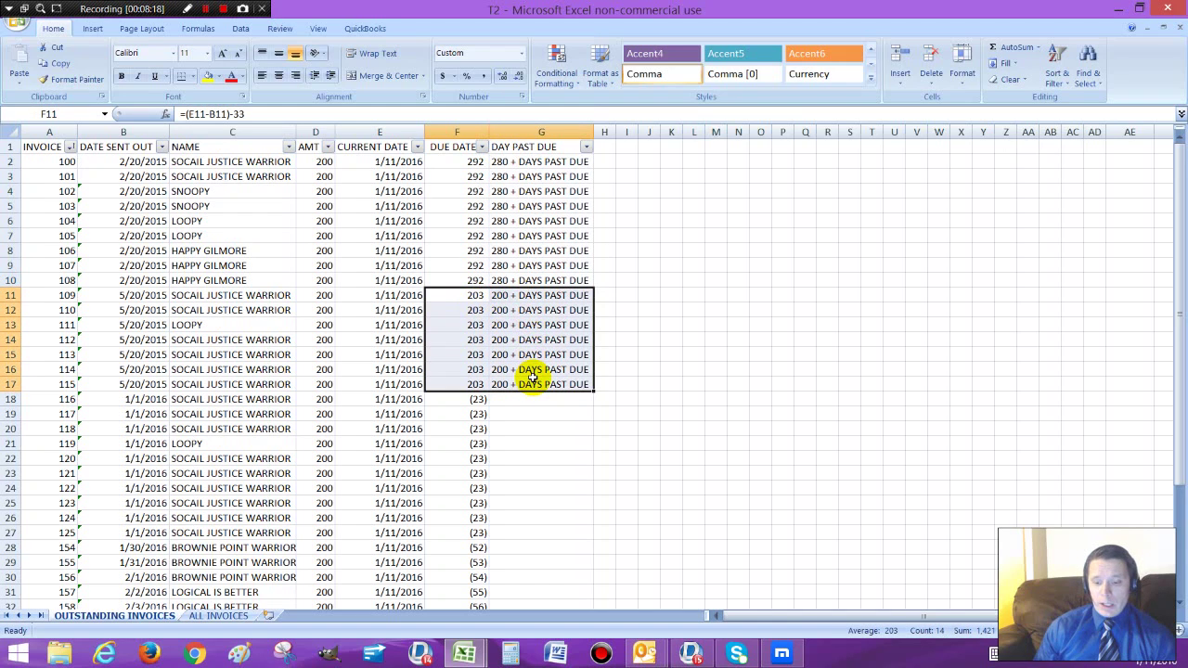
left_click(526, 427)
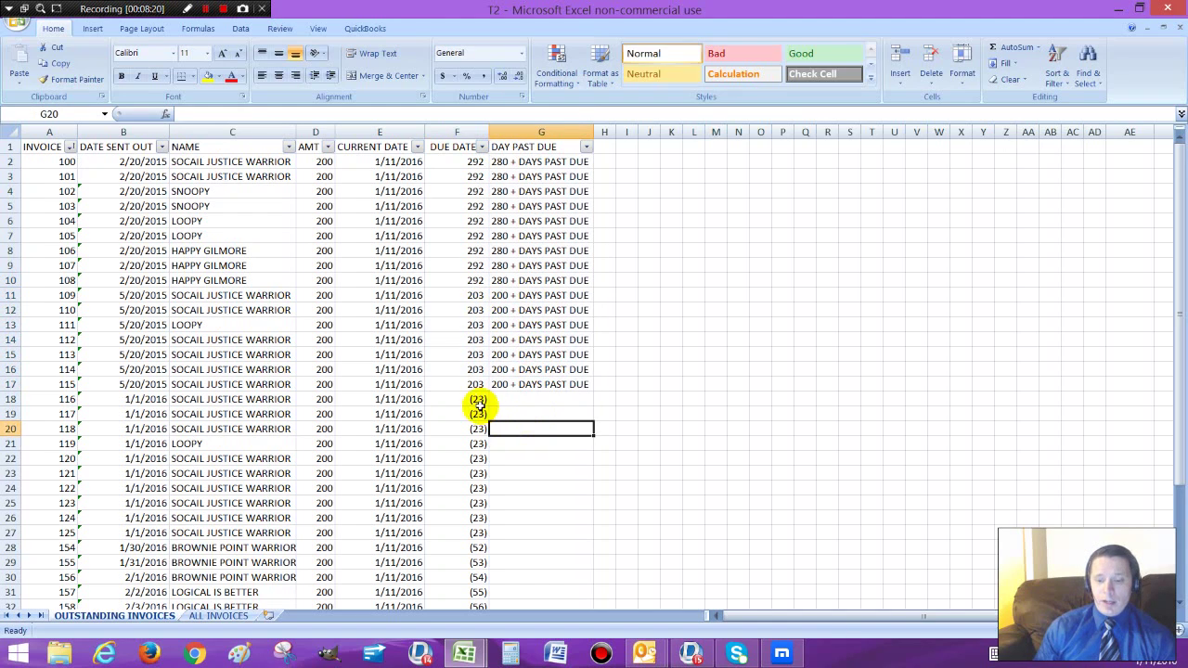
left_click_drag(478, 401, 485, 593)
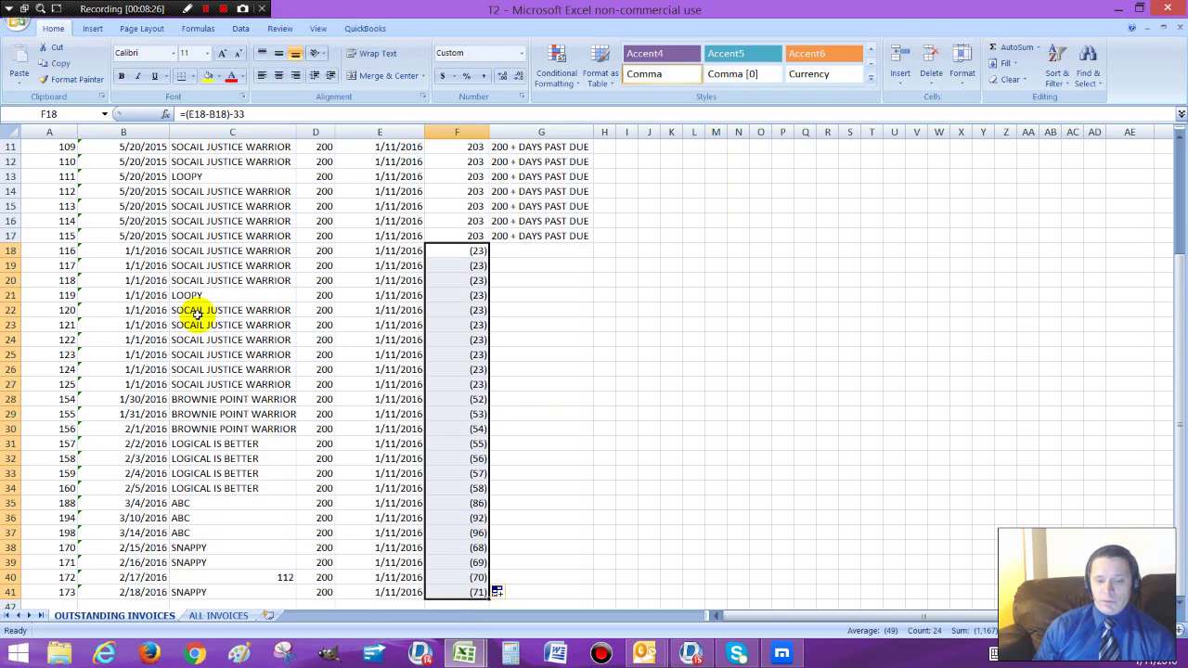
left_click(522, 340)
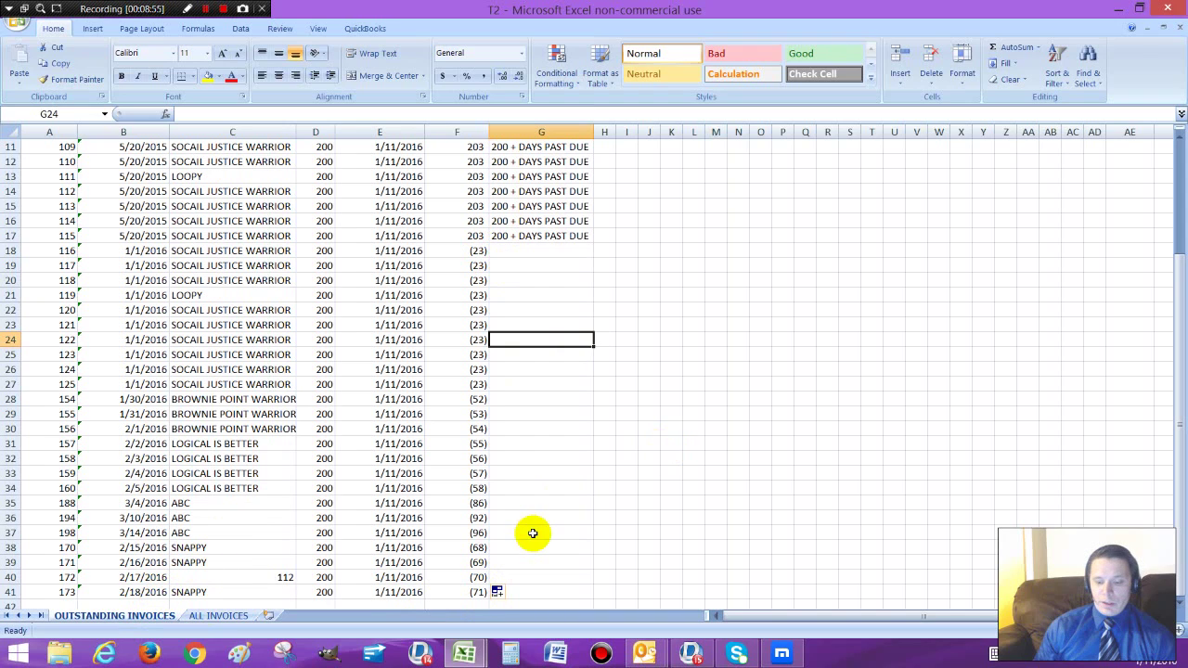
- Enter CURRENT in G18 and fill it down to G41
left_click(573, 356)
left_click(521, 254)
type("CUR")
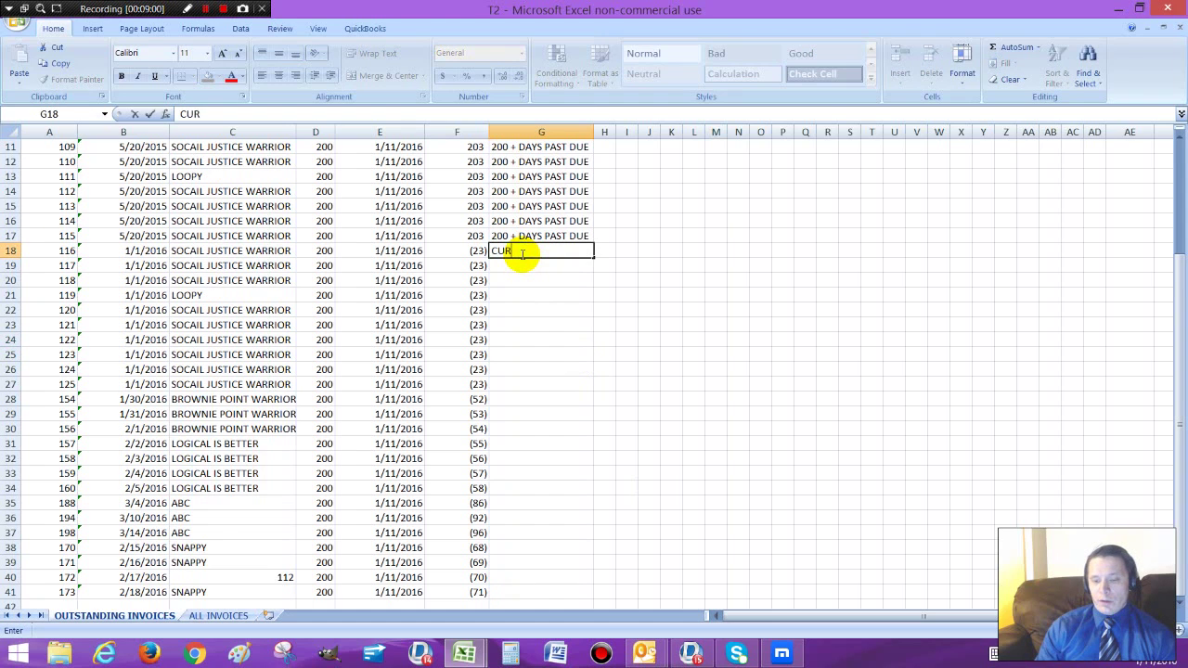
type("RENT")
key("Return")
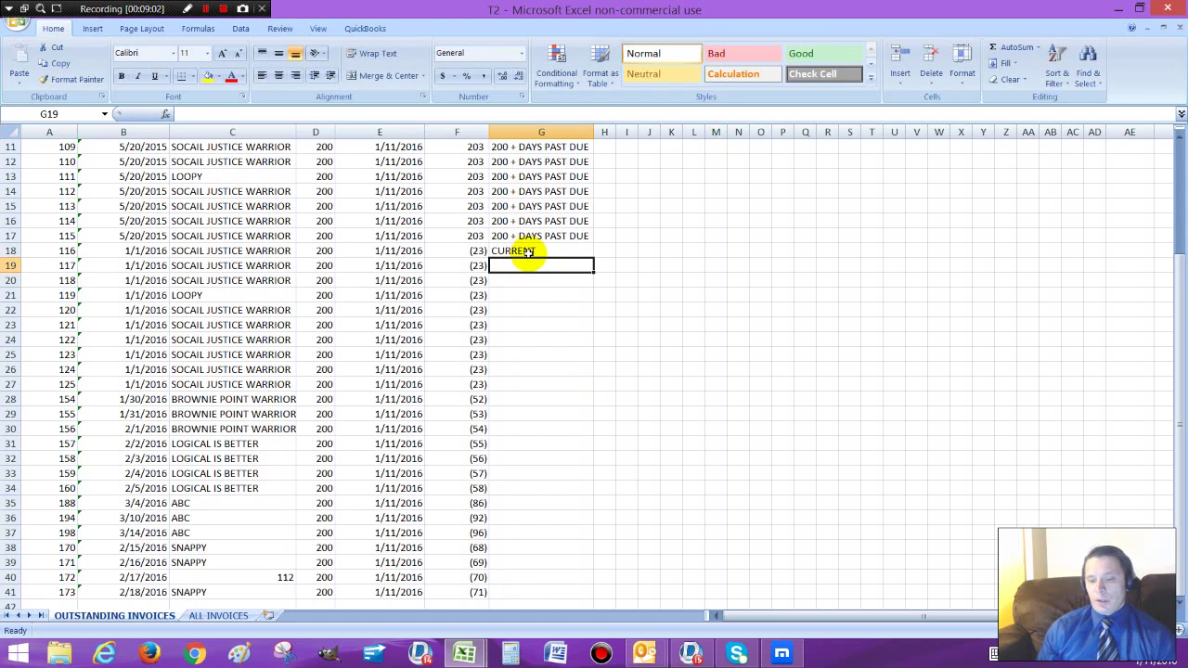
left_click(529, 252)
double_click(590, 256)
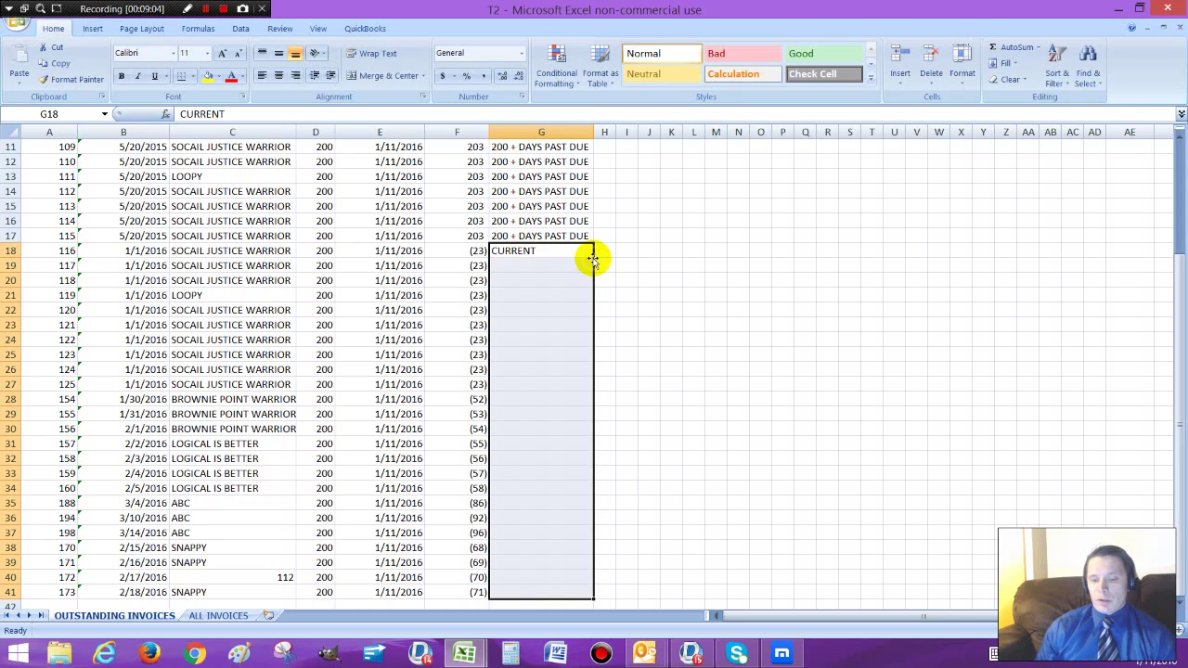
left_click_drag(1182, 455, 1161, 251)
left_click(645, 221)
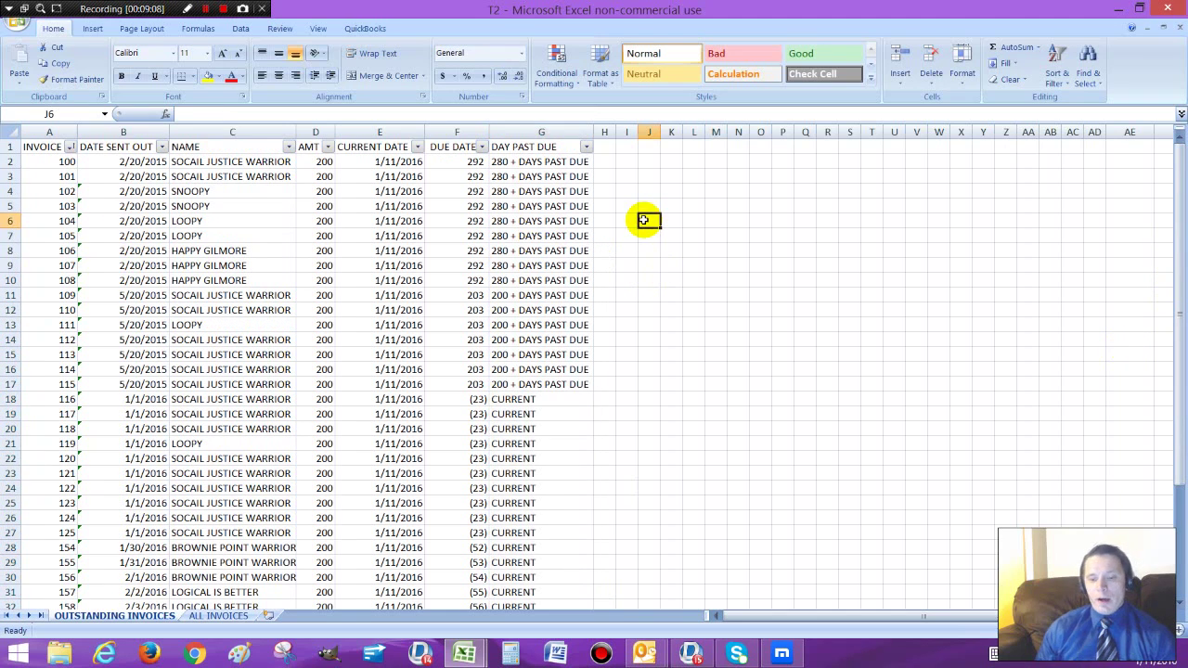
left_click(494, 266)
- Copy the whole outstanding invoices table A1:I41
left_click(224, 265)
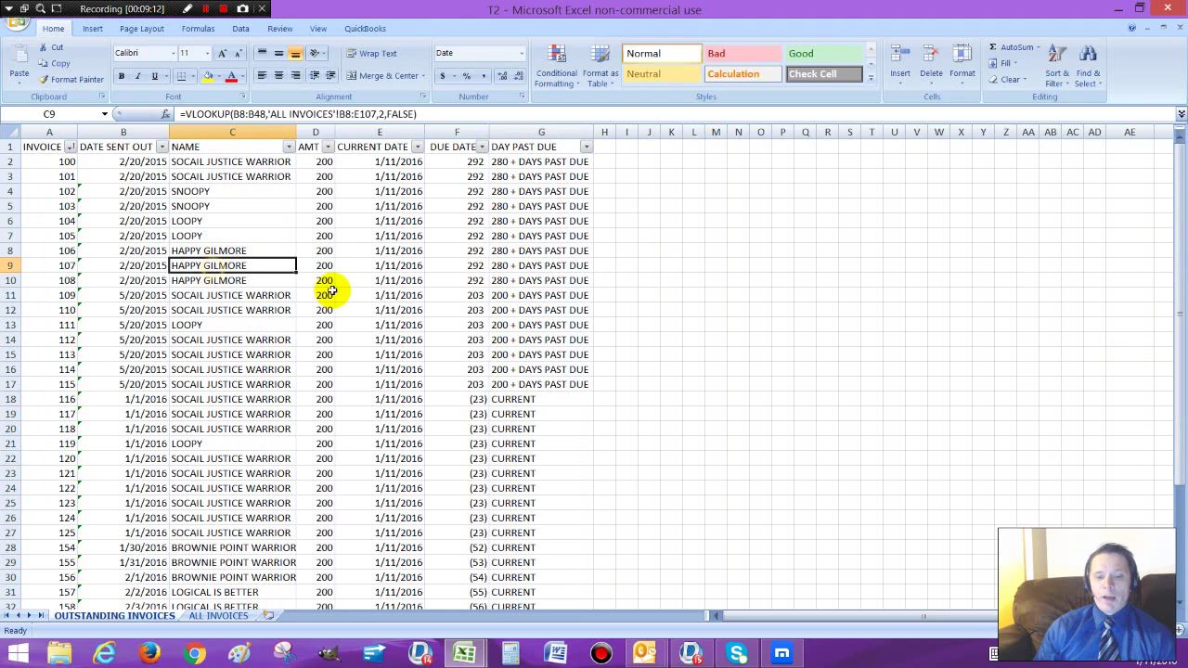
left_click(376, 309)
left_click_drag(51, 148, 635, 575)
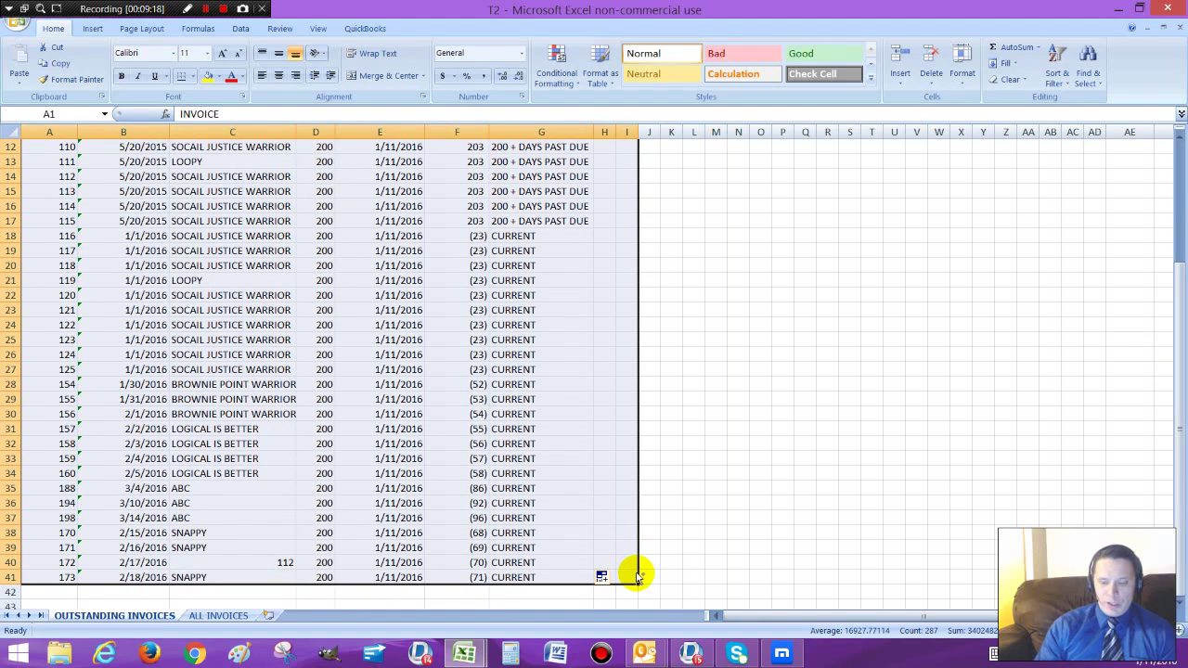
key("ctrl+c")
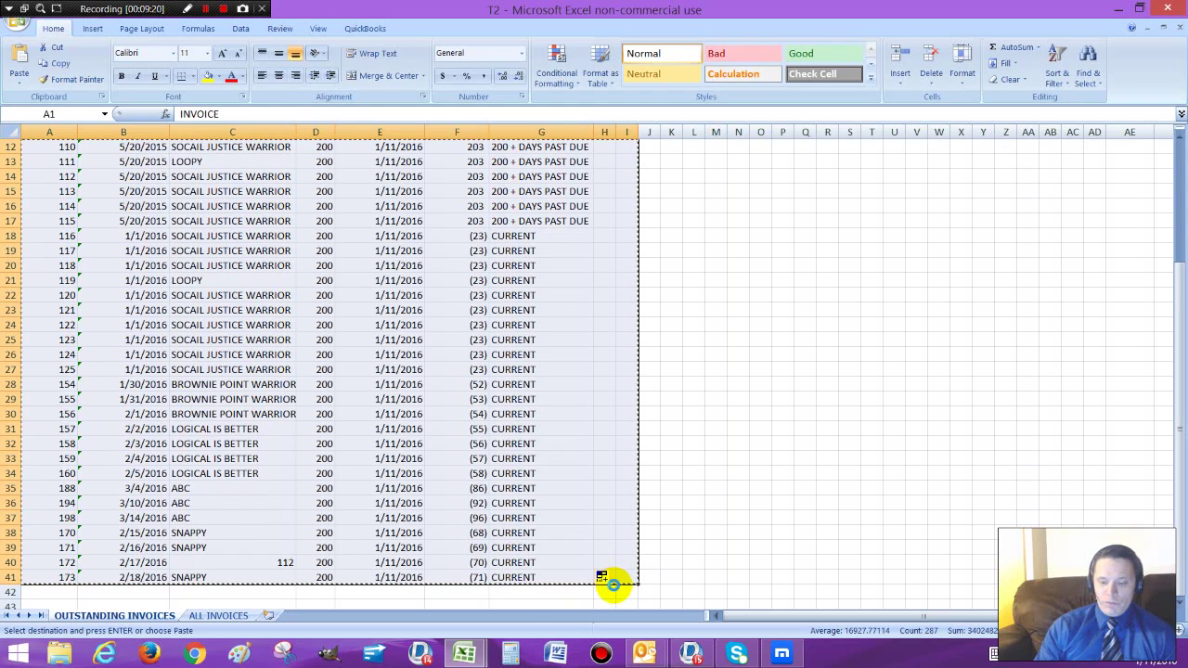
- Paste the table back over itself as Values Only, then spot-check names, dates and day counts
key("ctrl+v")
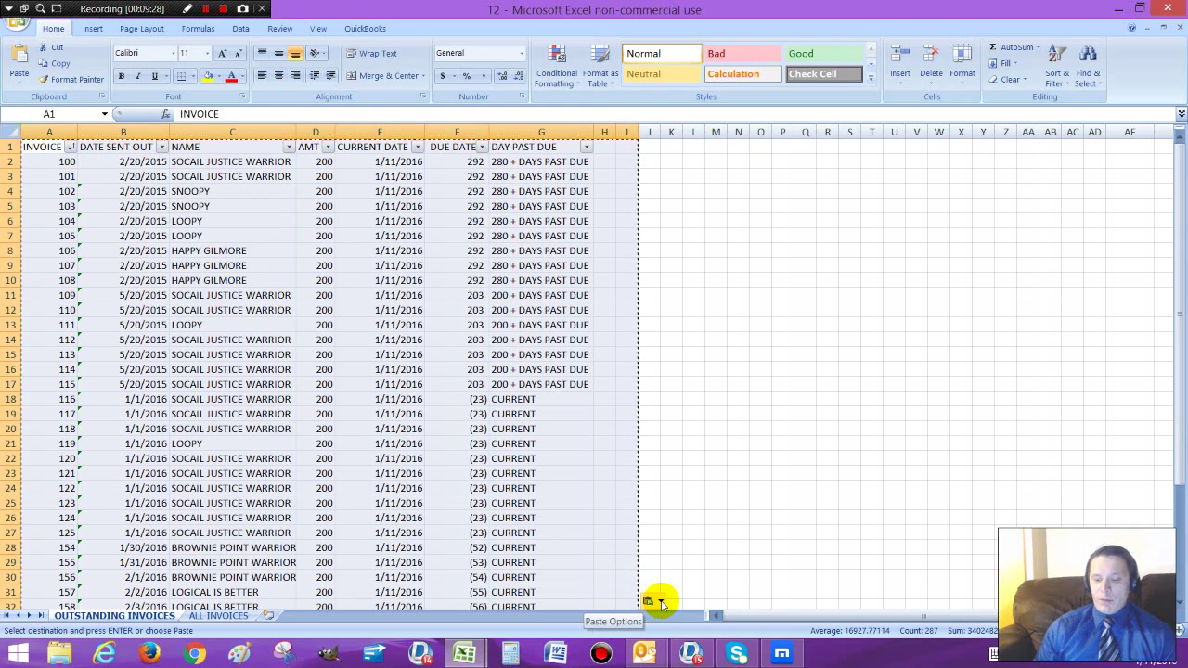
left_click(662, 604)
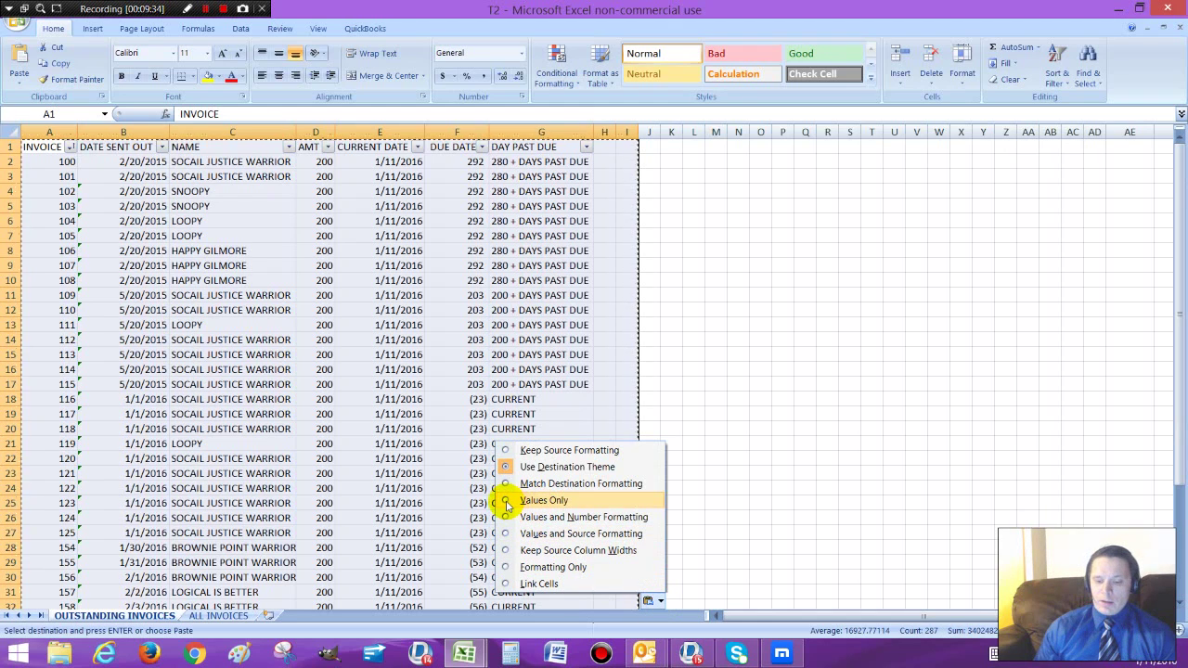
left_click(508, 504)
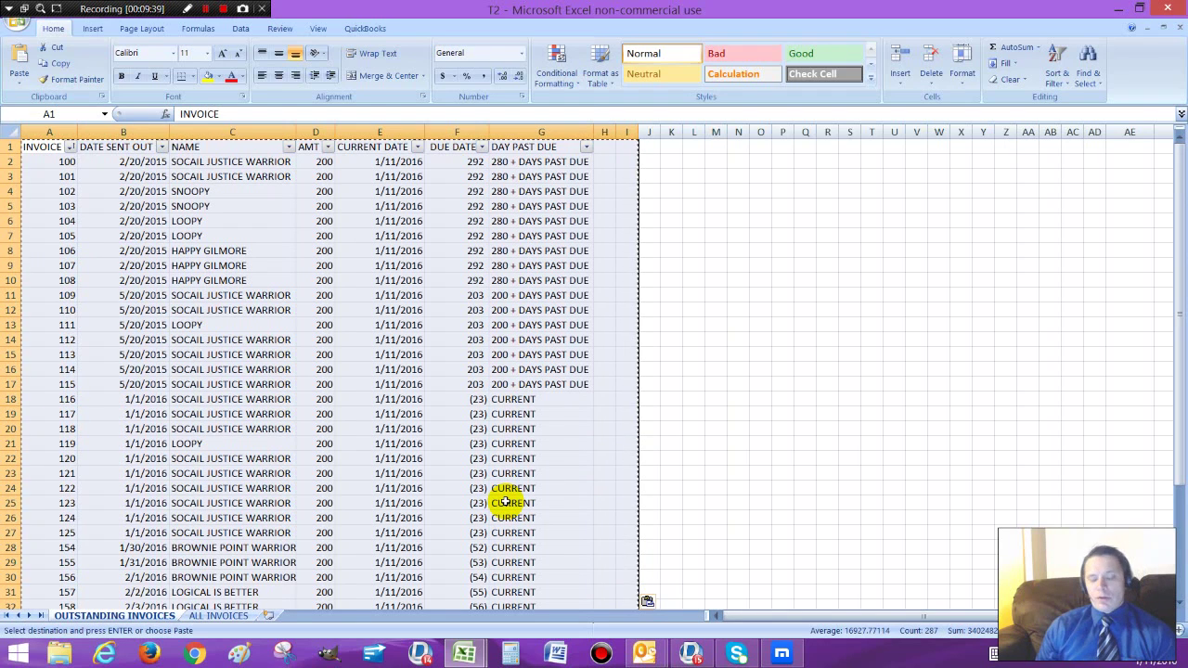
left_click(485, 310)
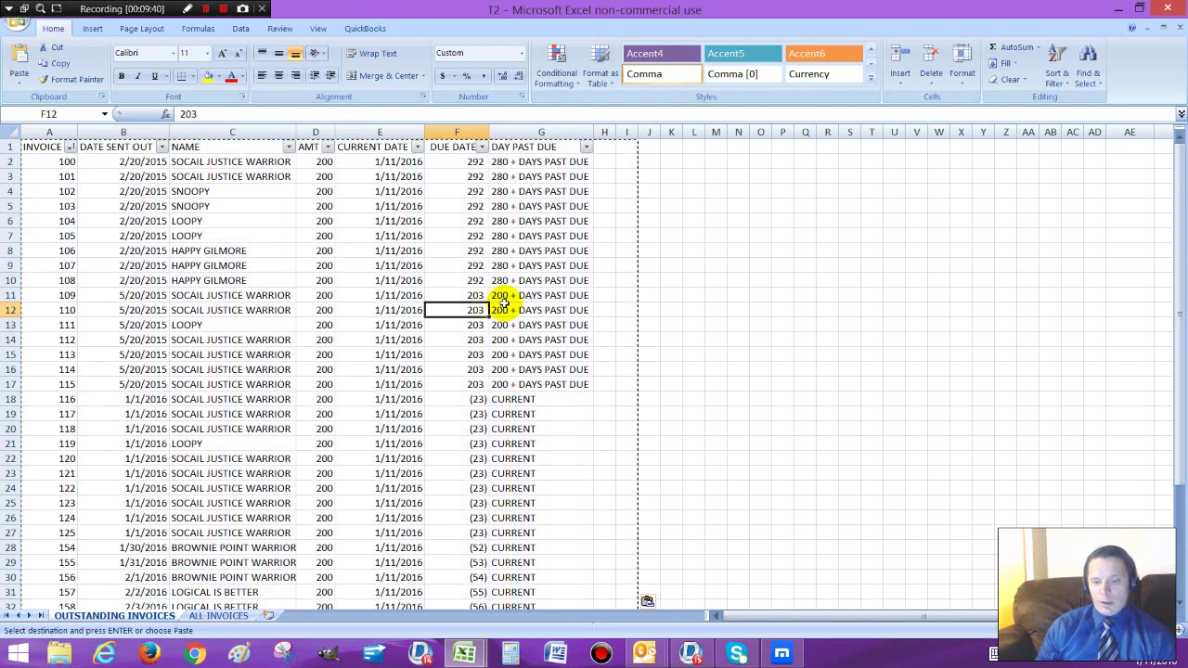
left_click(418, 295)
left_click(191, 295)
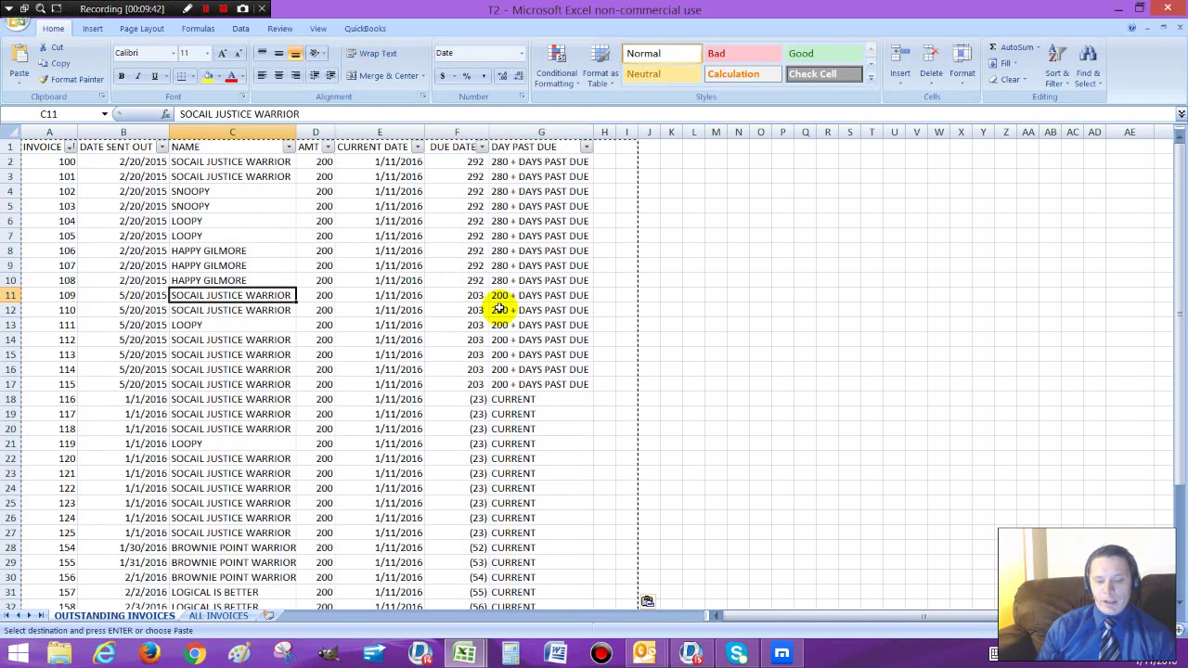
left_click(627, 268)
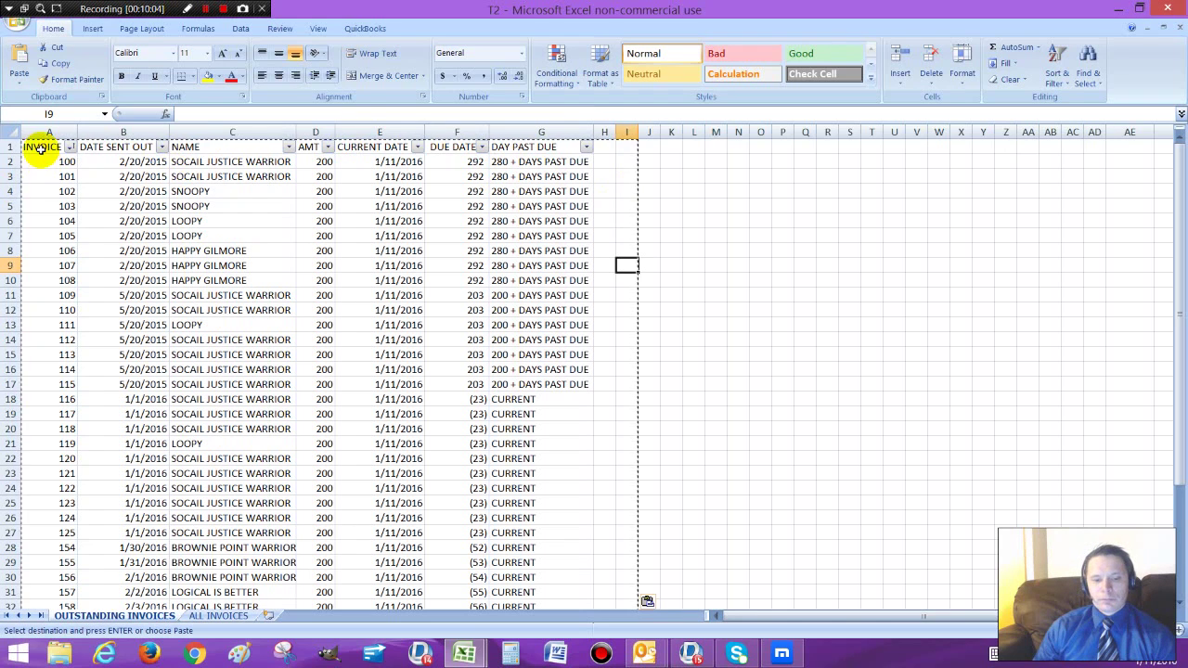
- Select the invoice range A1:G41 and start a PivotTable from it, placed on a new worksheet
left_click_drag(39, 148, 571, 579)
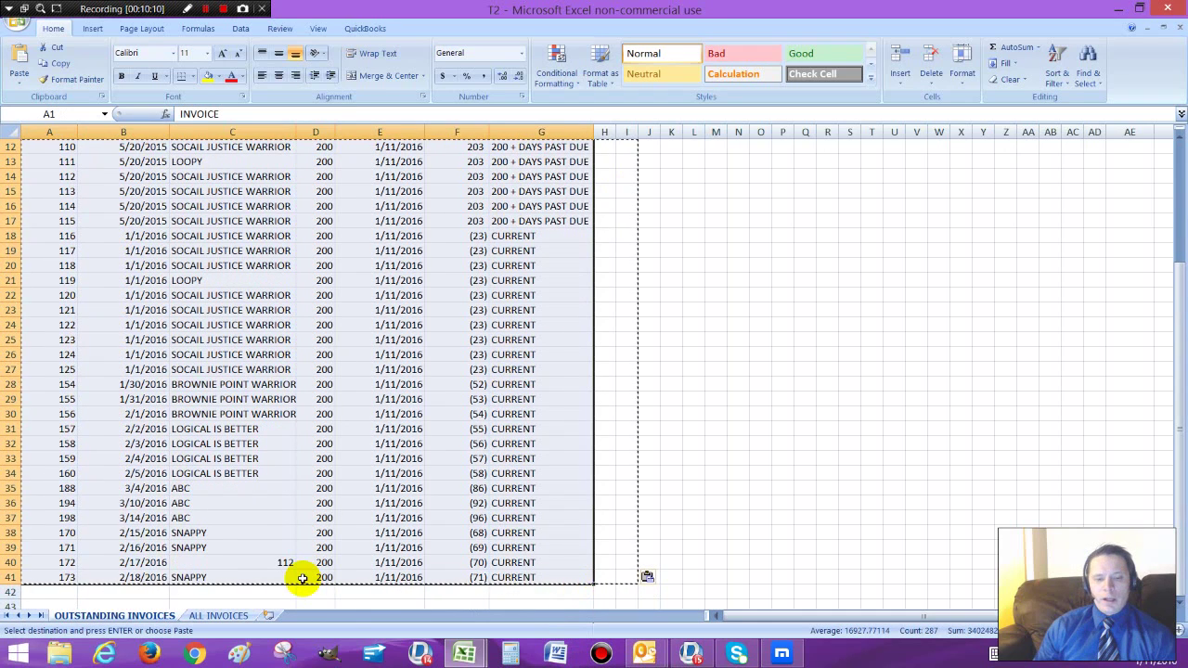
left_click(93, 30)
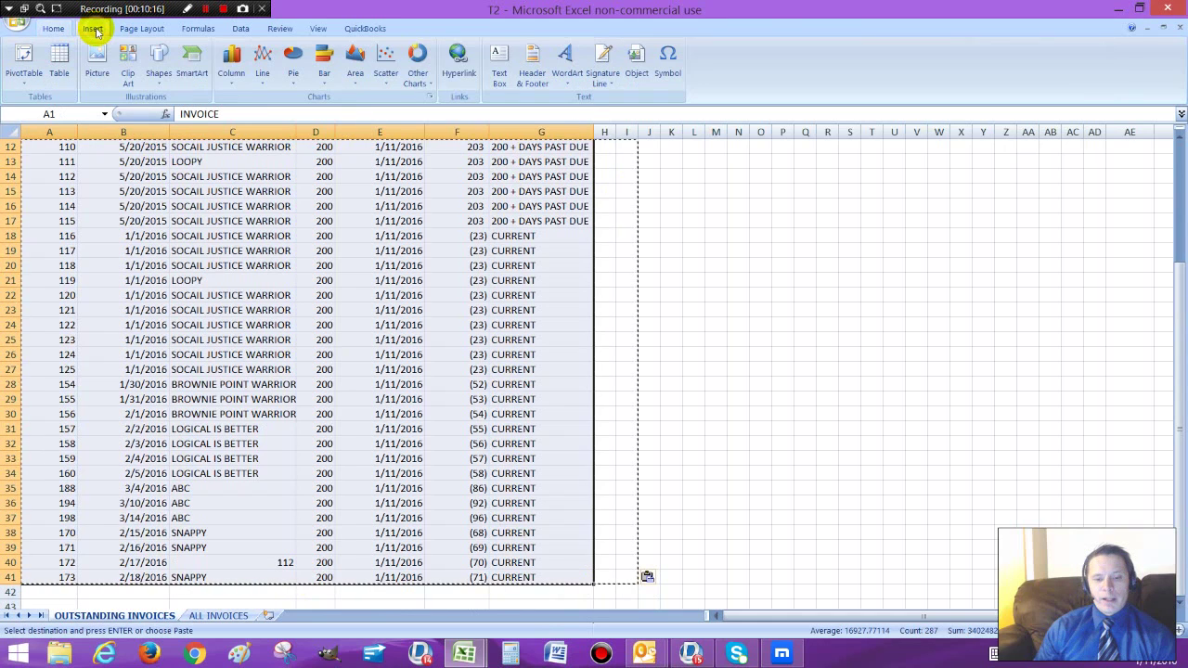
left_click(25, 56)
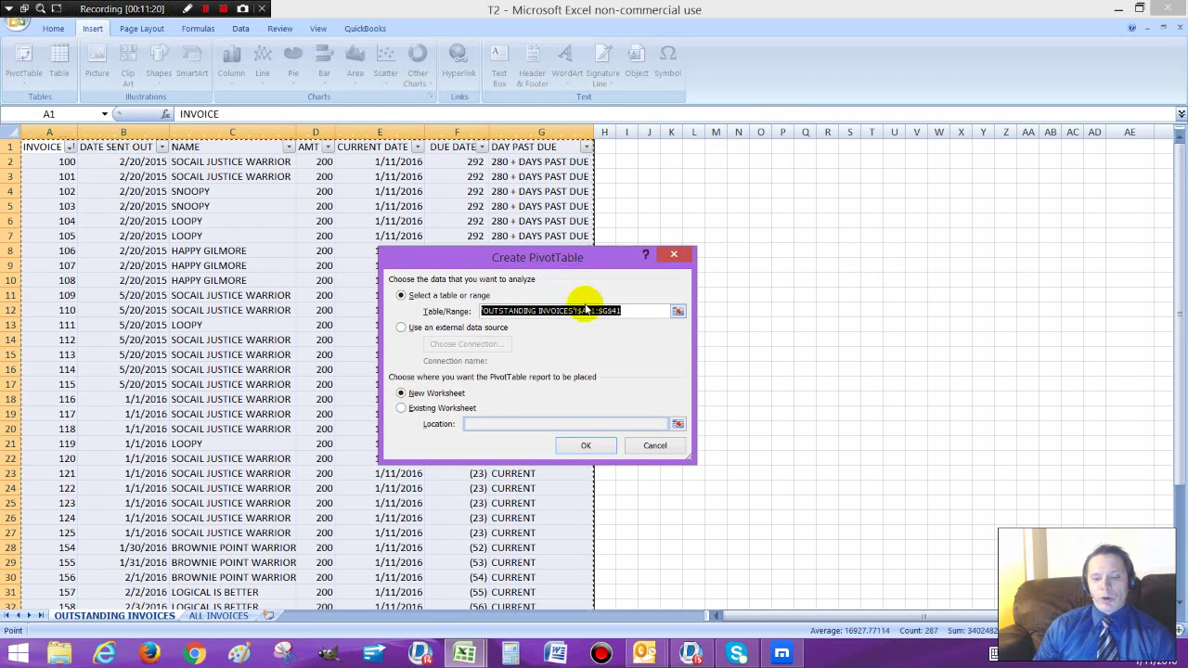
- Create the empty pivot on a new sheet and rename that sheet AR AGING RPT
left_click(578, 445)
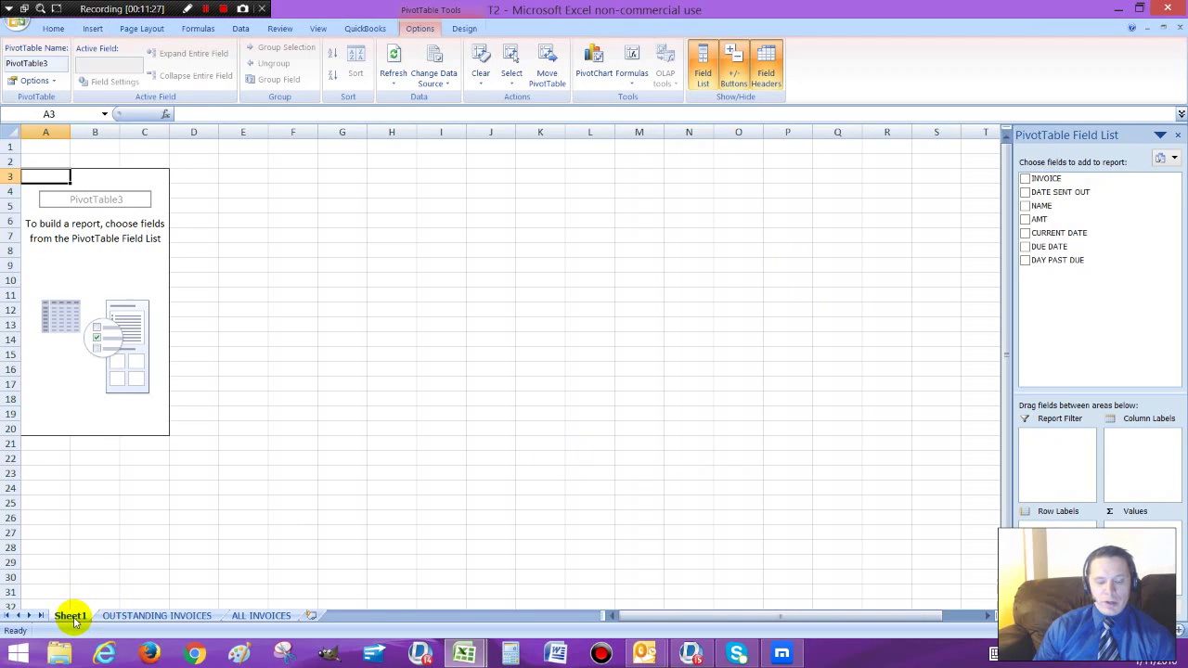
double_click(73, 617)
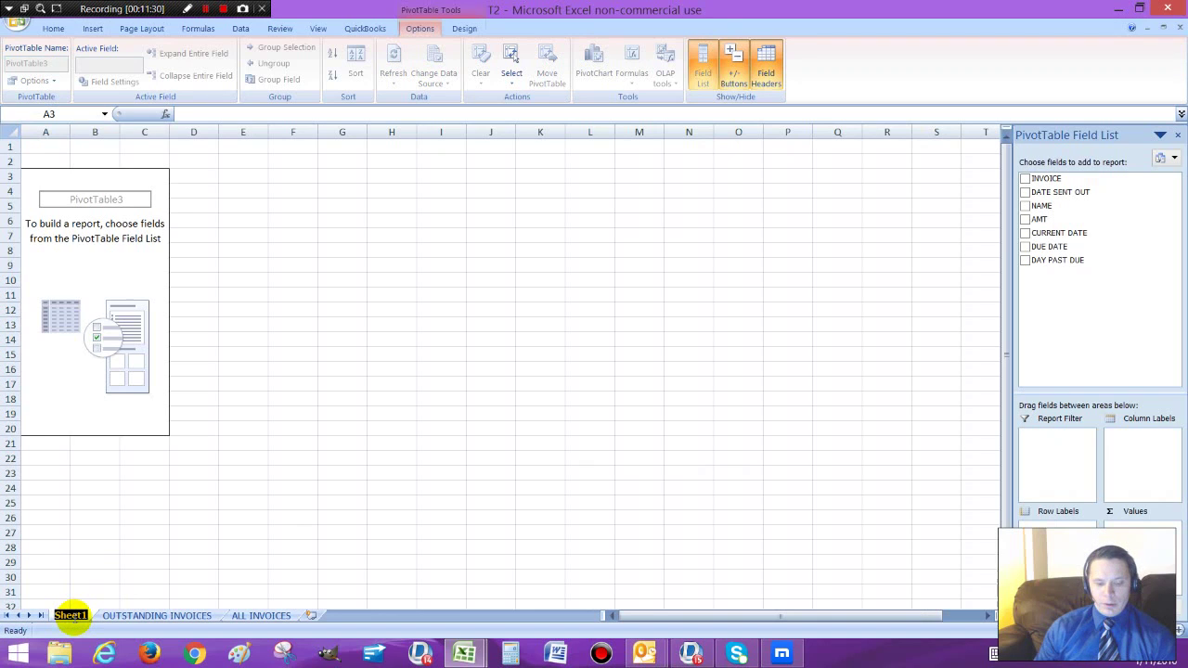
type("A")
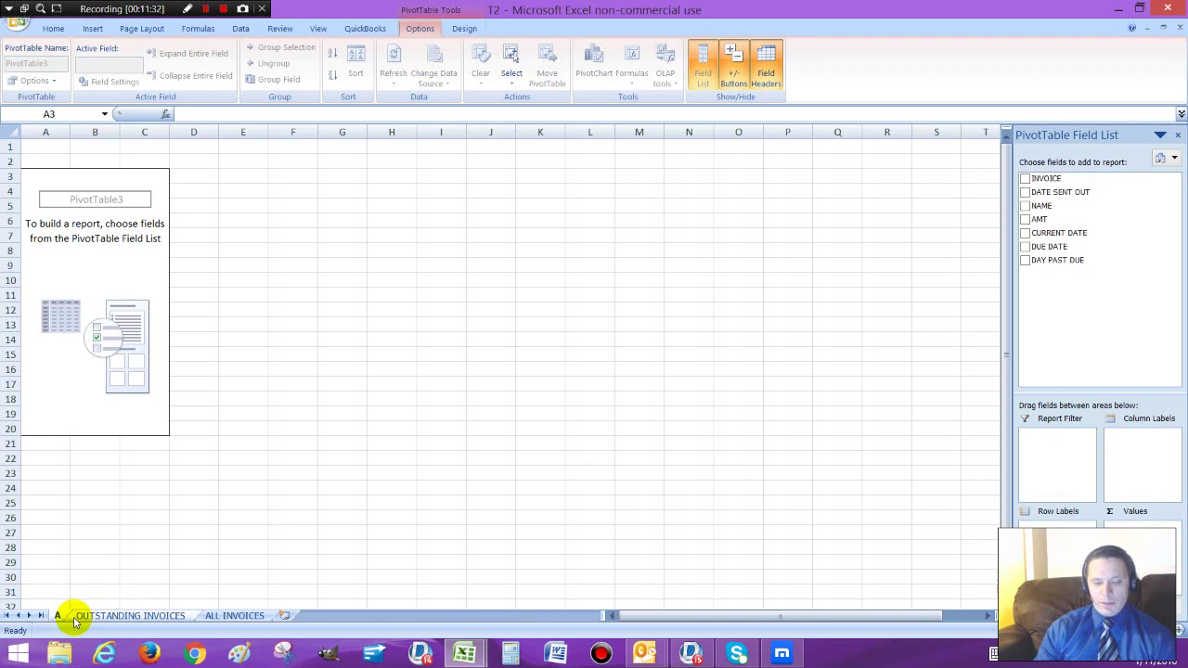
type("R AG")
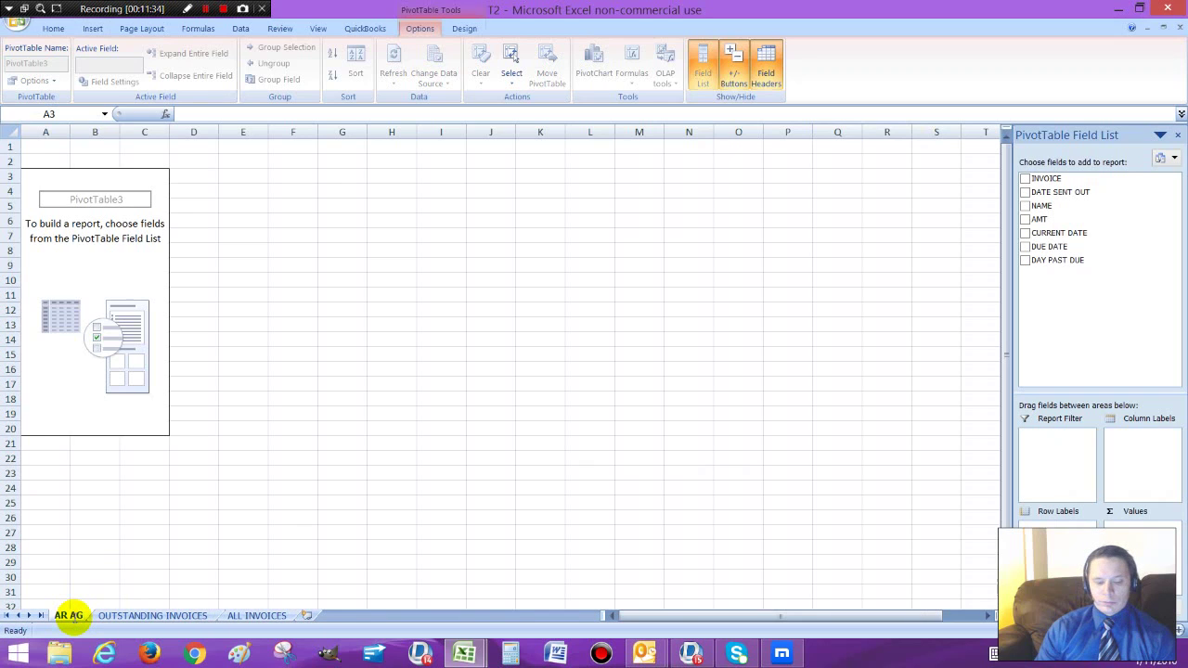
type("ING RPT")
left_click(148, 531)
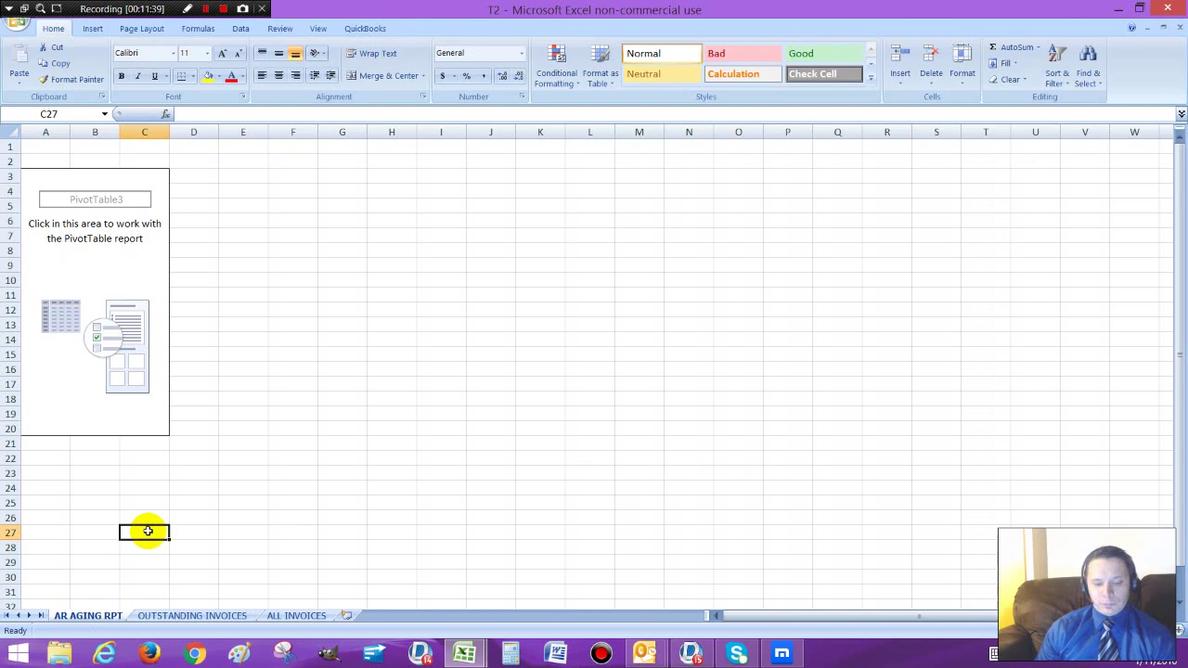
left_click(76, 193)
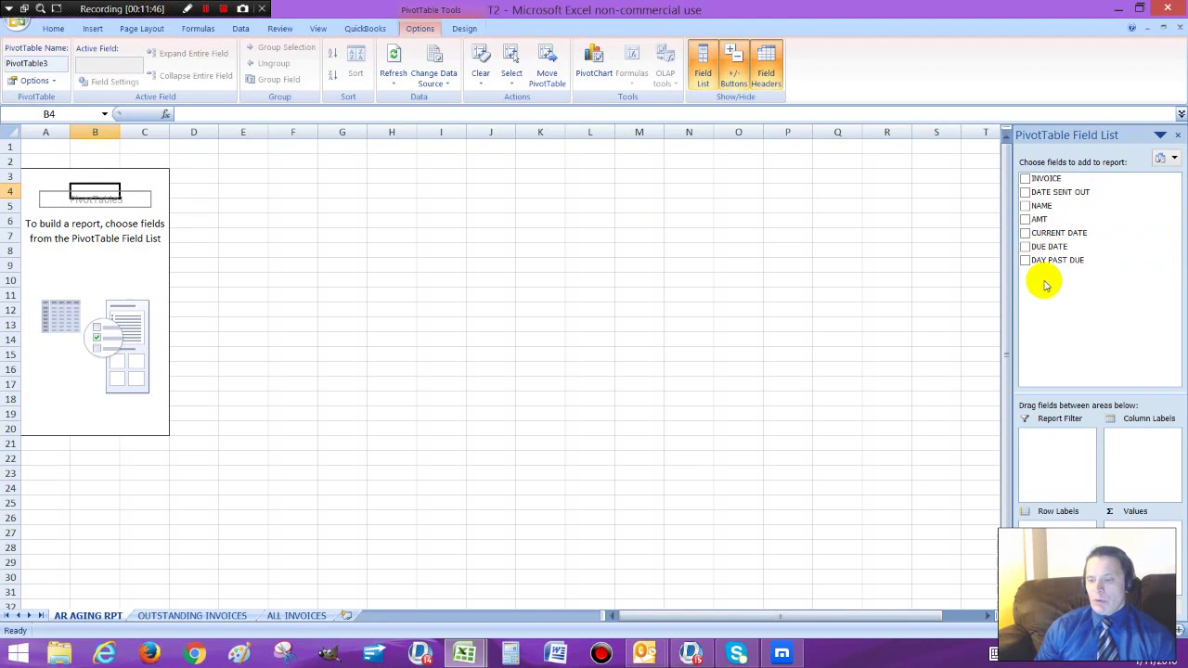
- Add the NAME, AMT and DAY PAST DUE fields to the pivot
left_click(1026, 206)
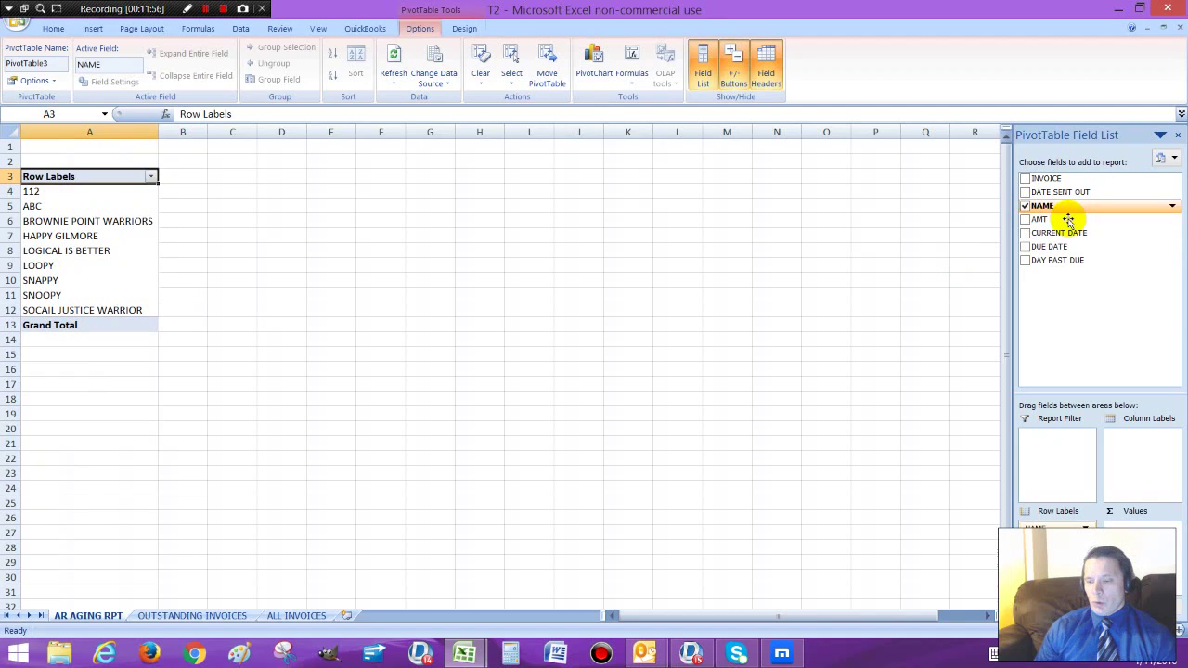
left_click(1024, 220)
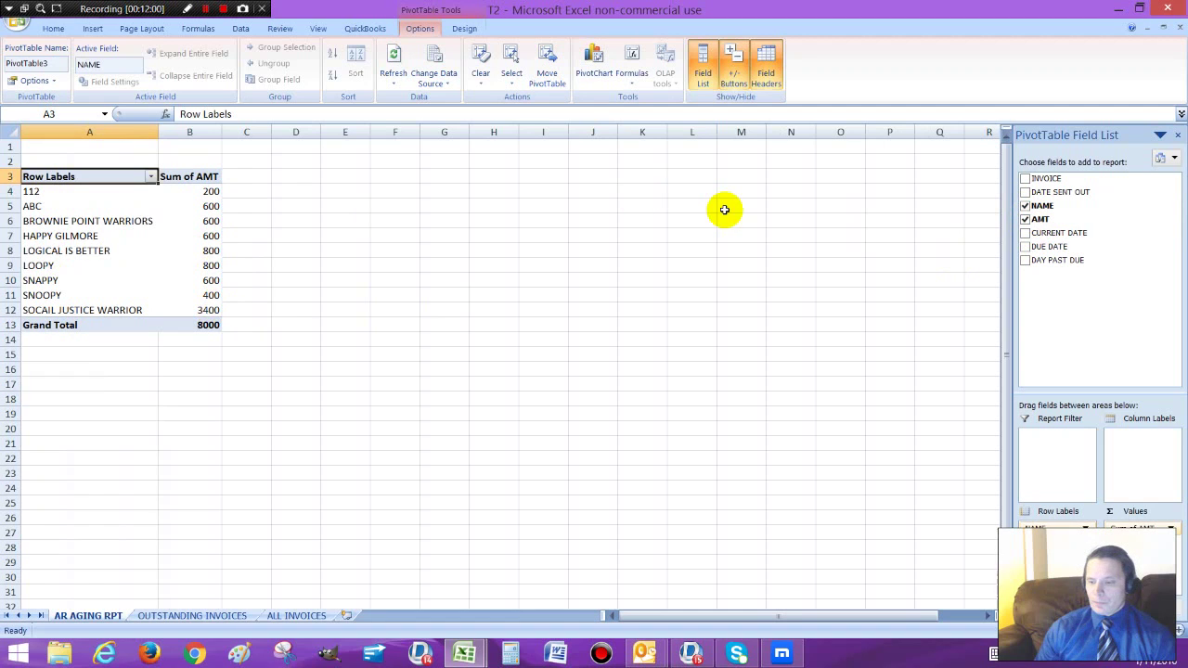
left_click(1025, 261)
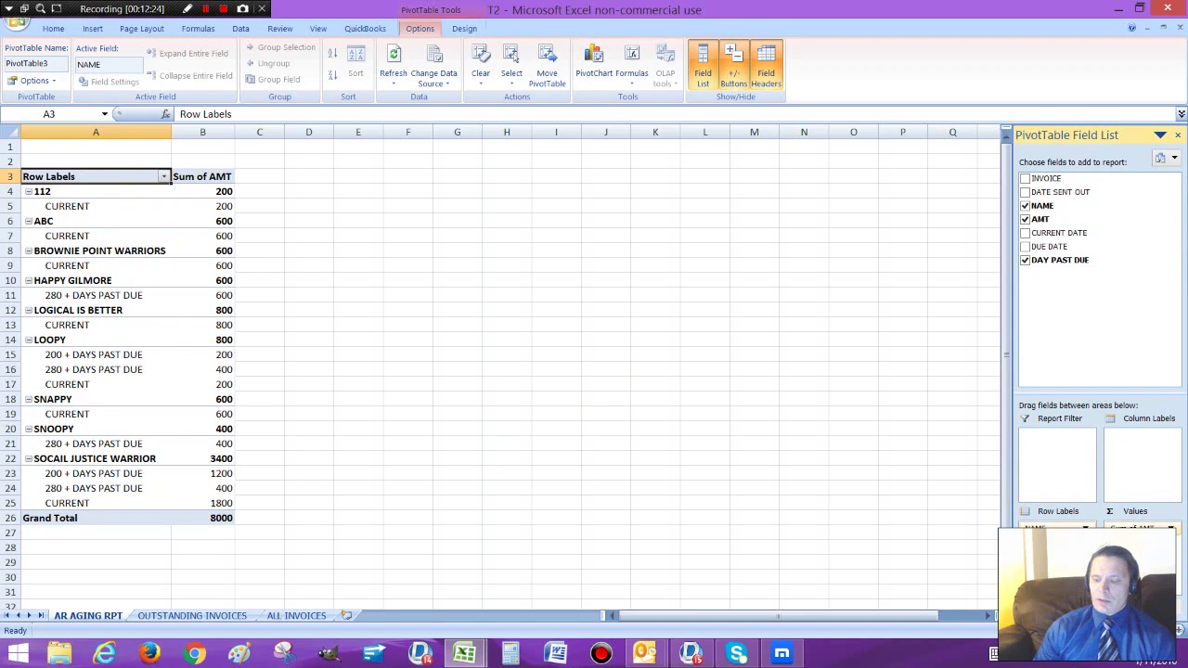
- Move DAY PAST DUE to Column Labels and check the 1400, 1800 and 4800 column totals
left_click_drag(1058, 543, 1141, 447)
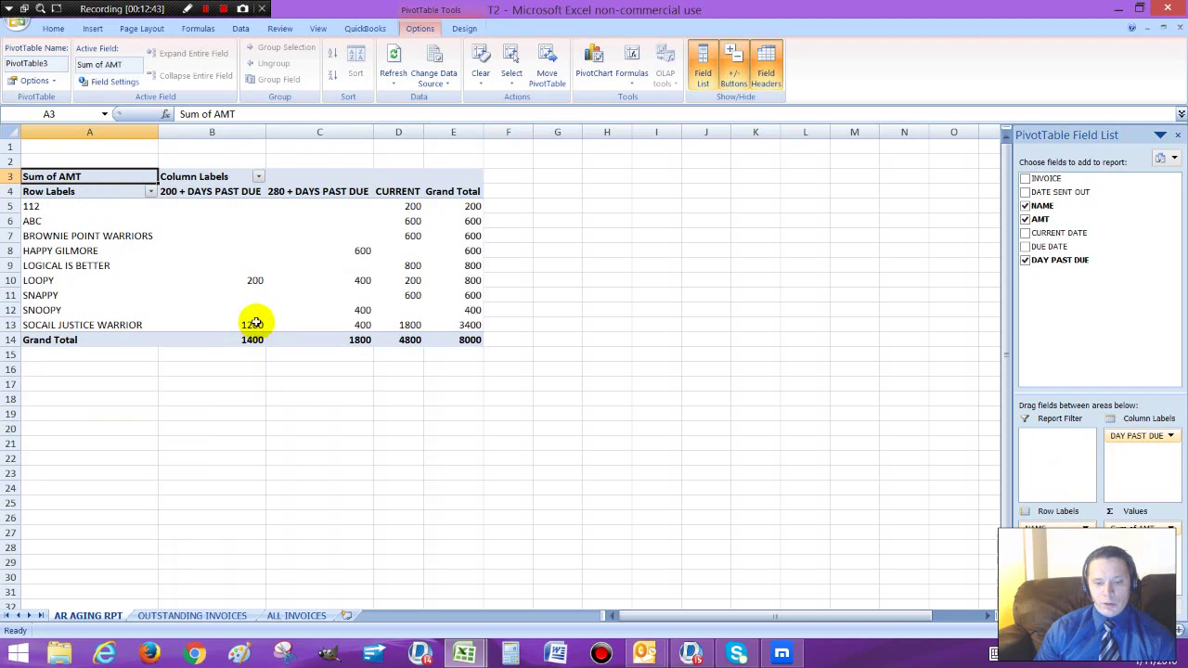
mouse_move(258, 285)
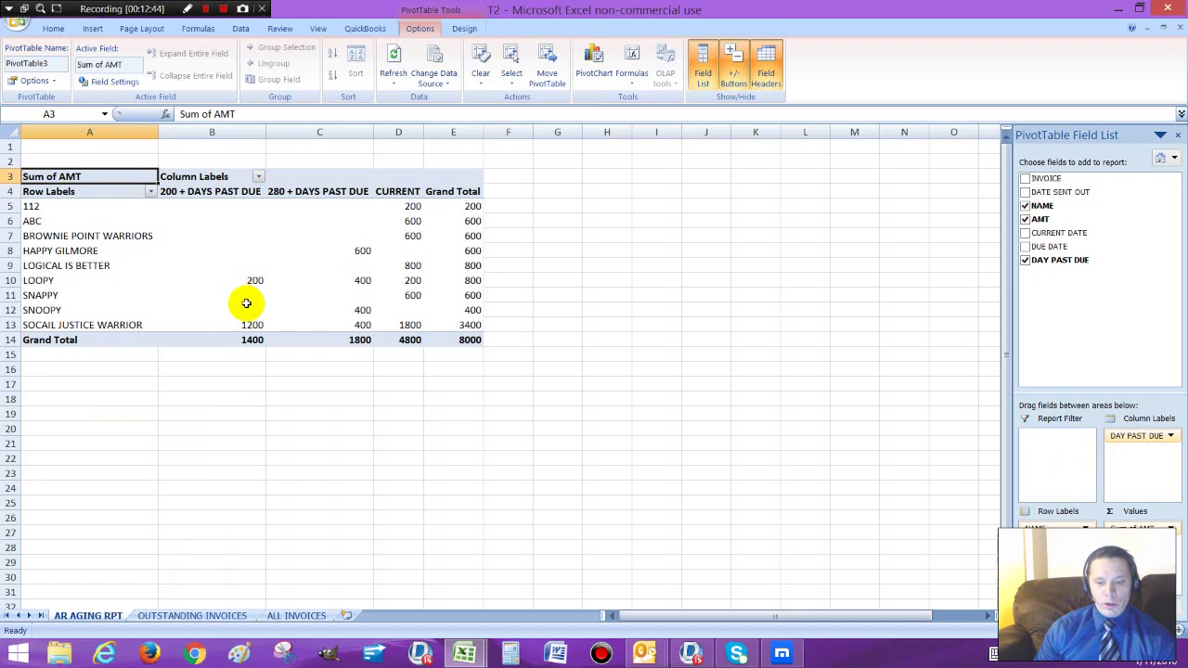
mouse_move(251, 324)
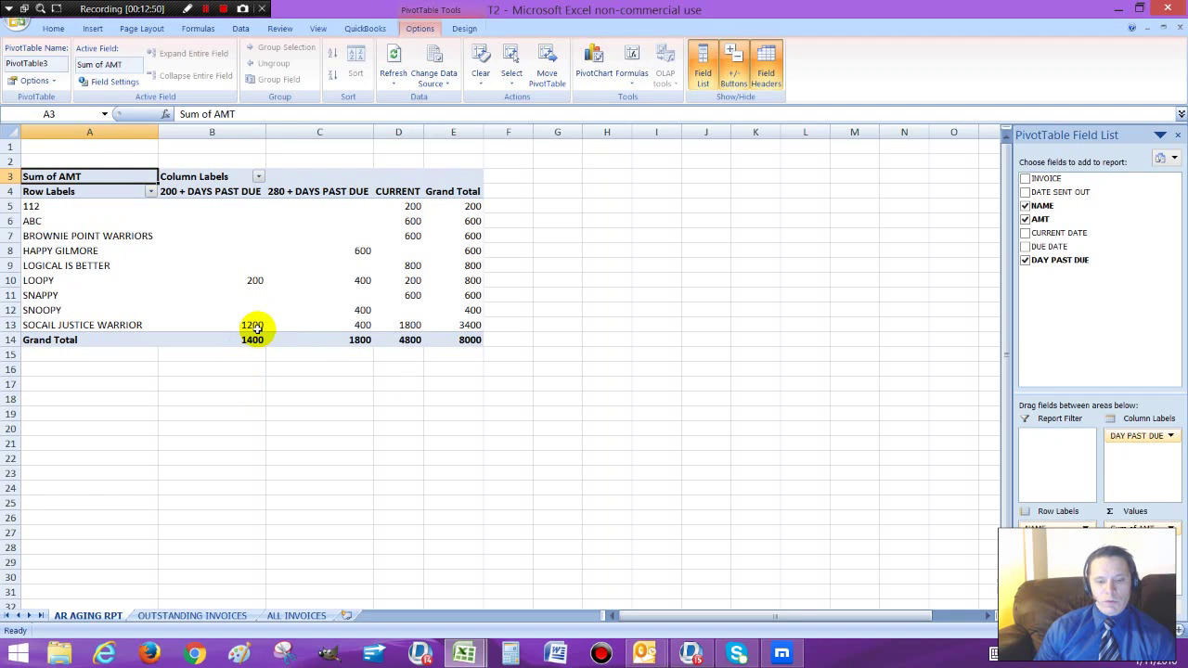
mouse_move(247, 217)
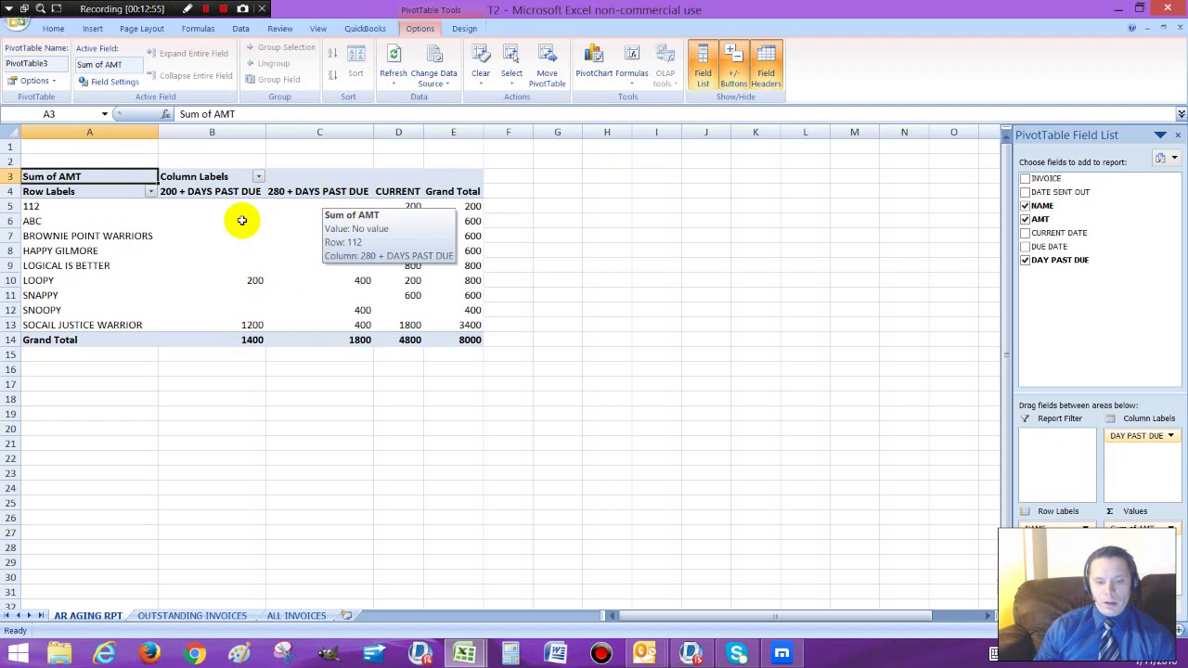
mouse_move(362, 251)
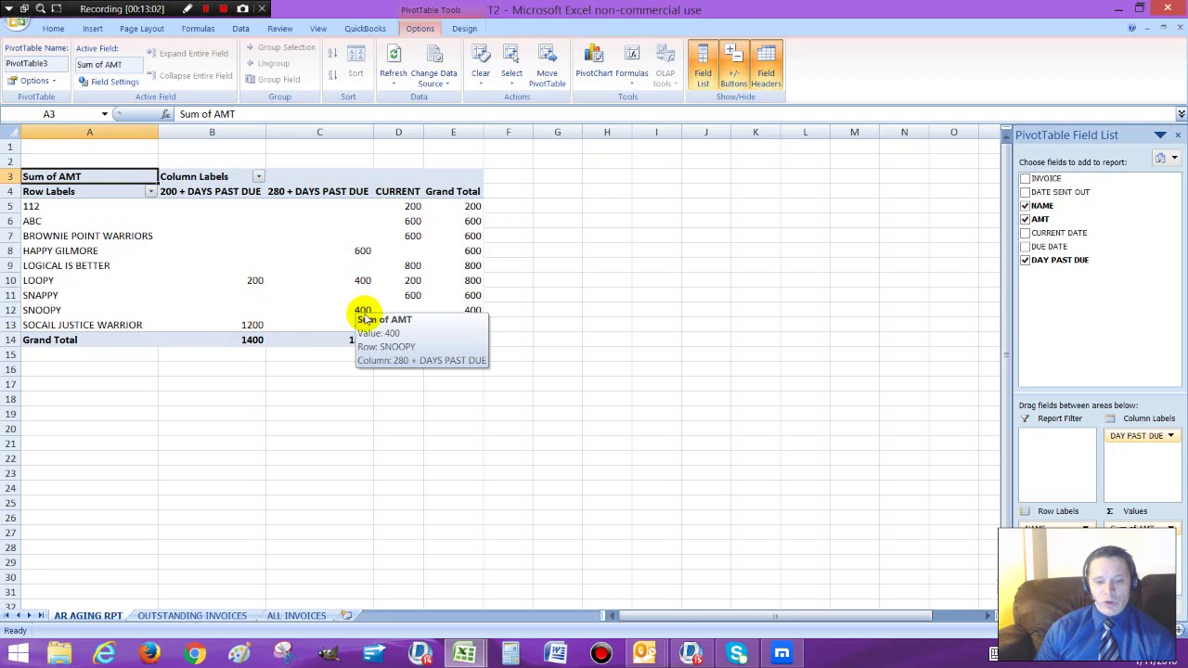
mouse_move(369, 328)
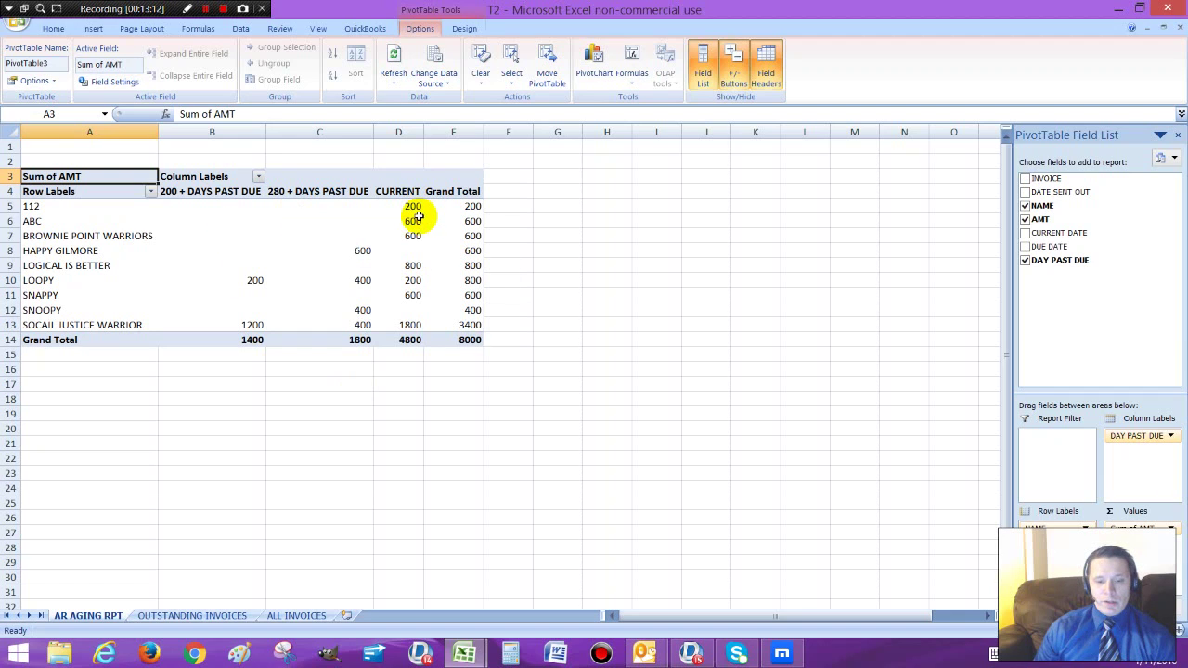
mouse_move(417, 235)
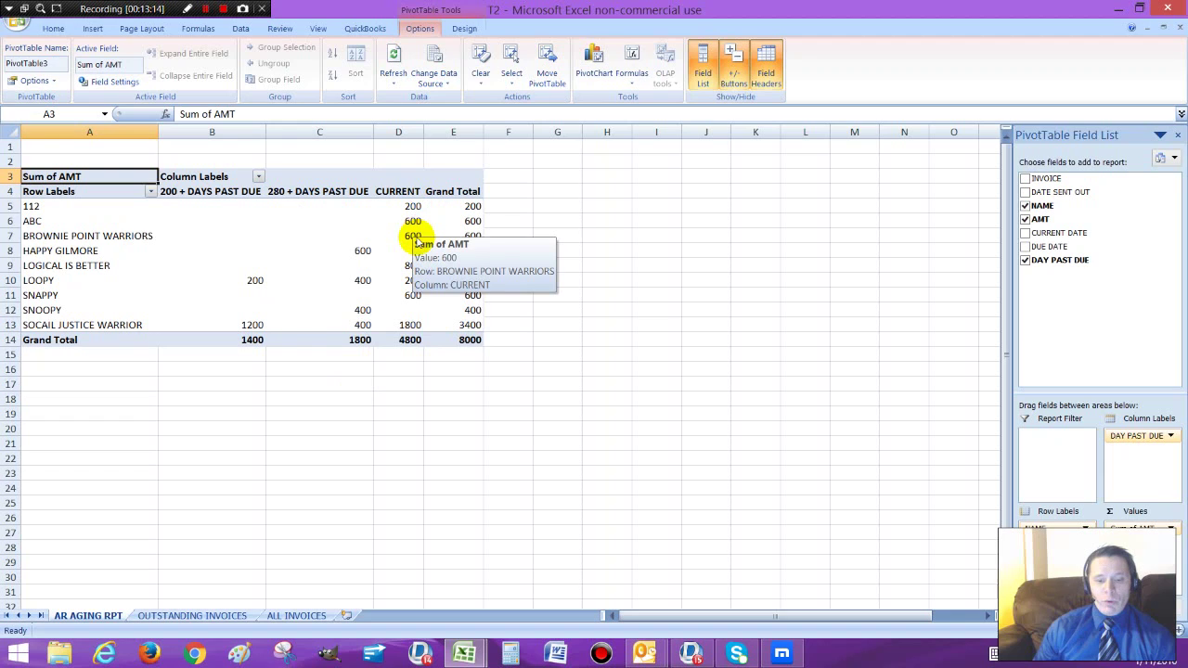
mouse_move(387, 270)
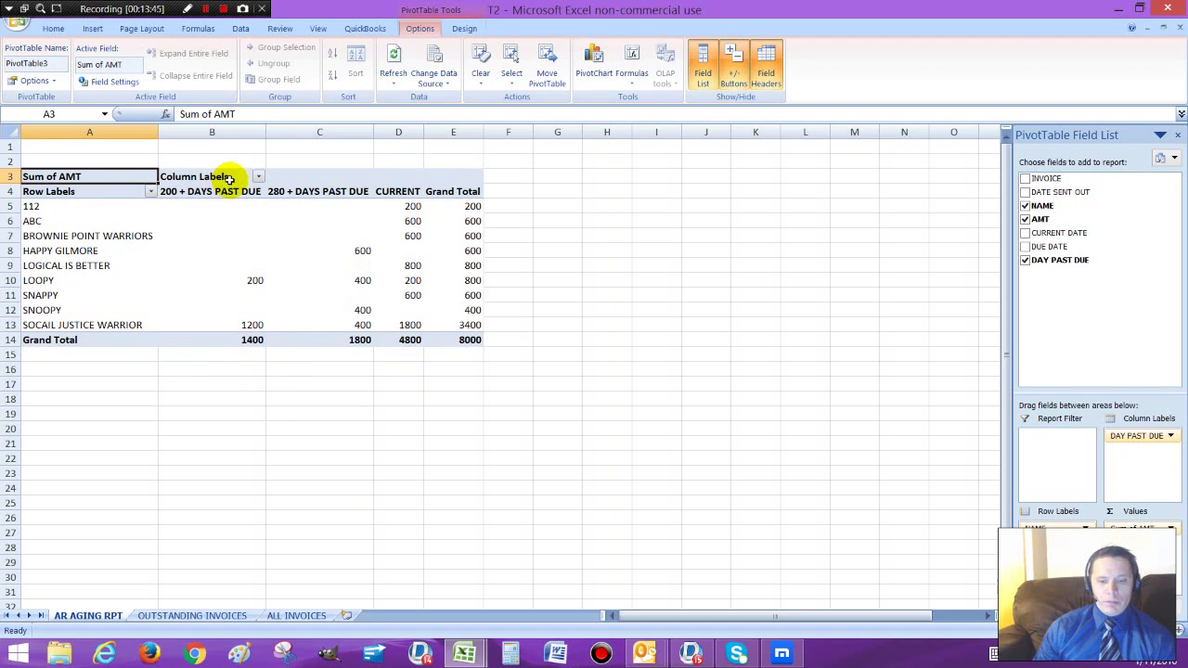
- Rename the pivot headings to AGING REPORT, DAYS PAST DUE and NAME, then select the customer rows
double_click(102, 179)
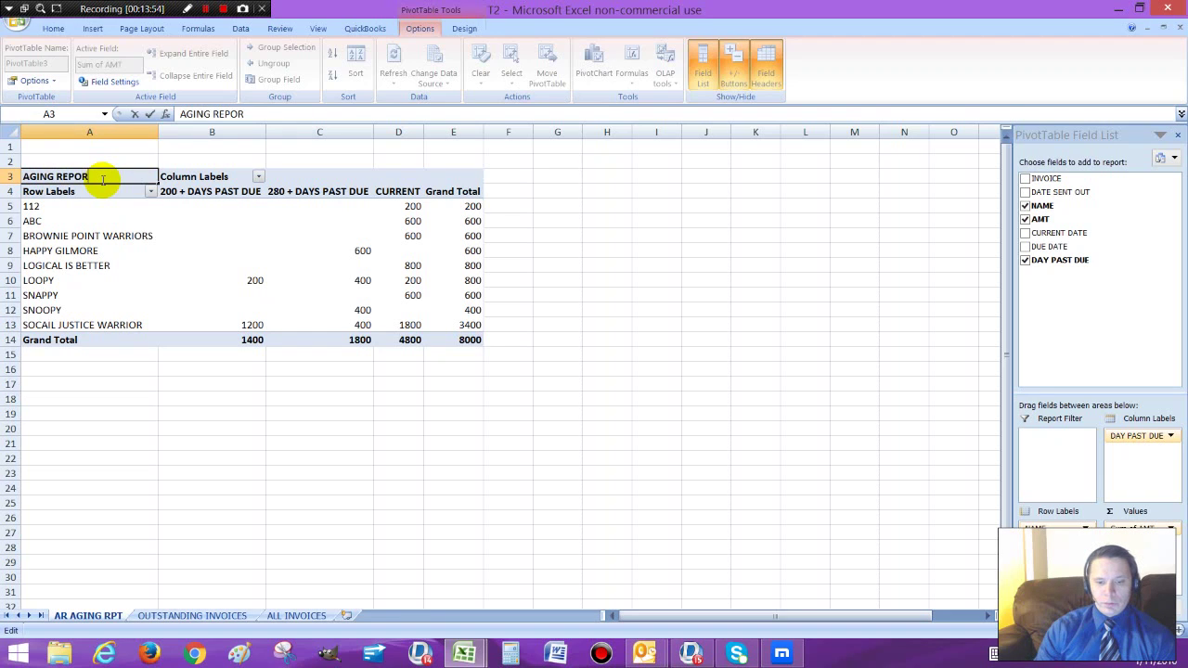
left_click(235, 176)
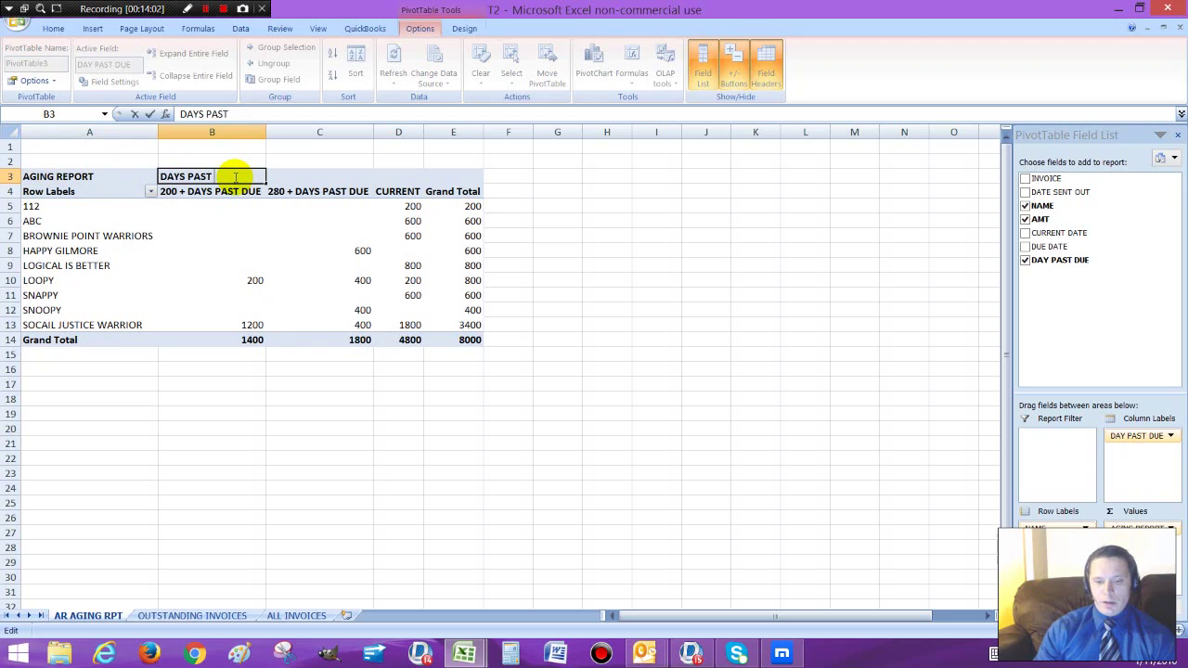
type("DAYS PAST DUE")
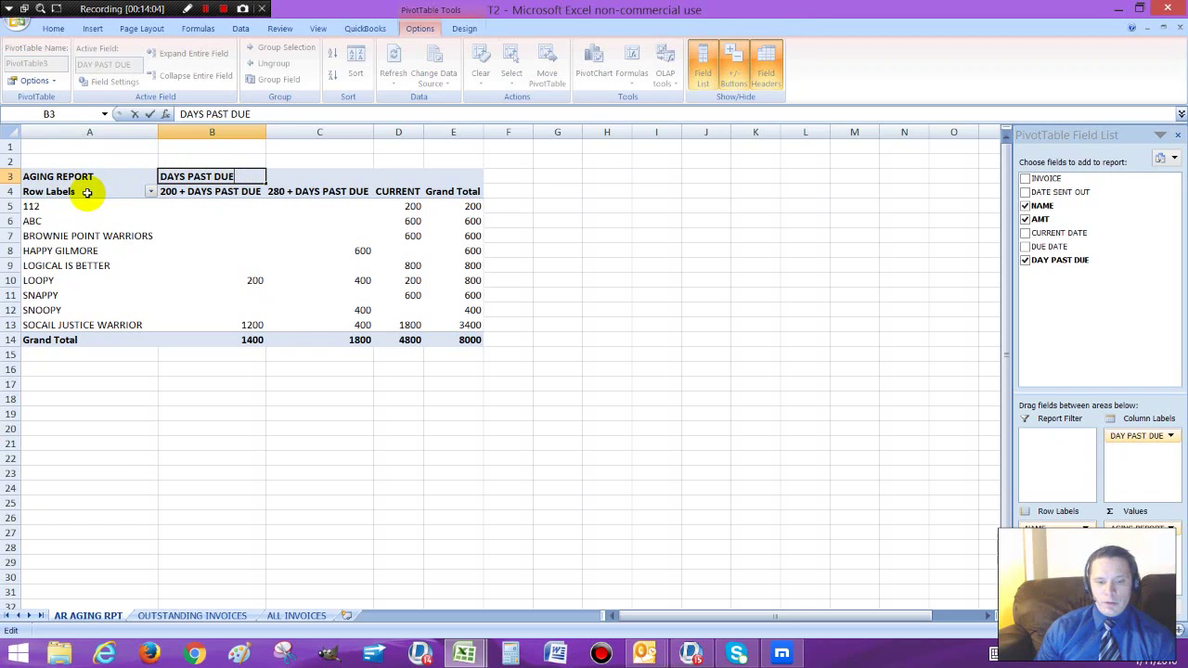
left_click(88, 192)
double_click(89, 192)
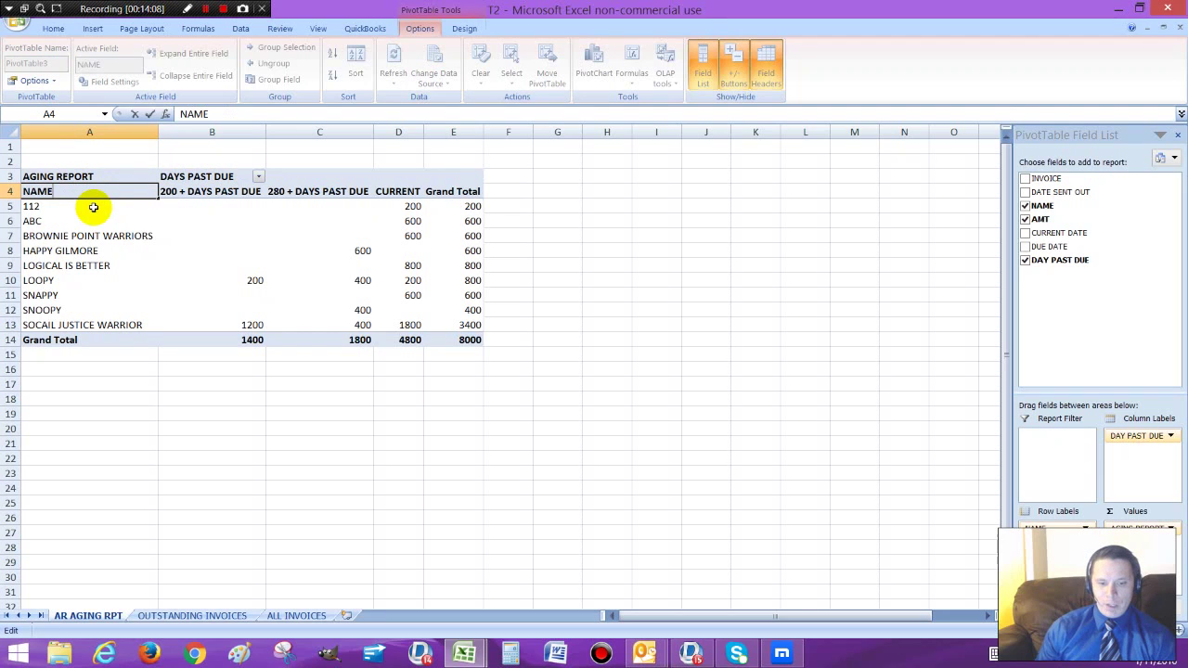
left_click_drag(44, 206, 46, 296)
left_click(121, 245)
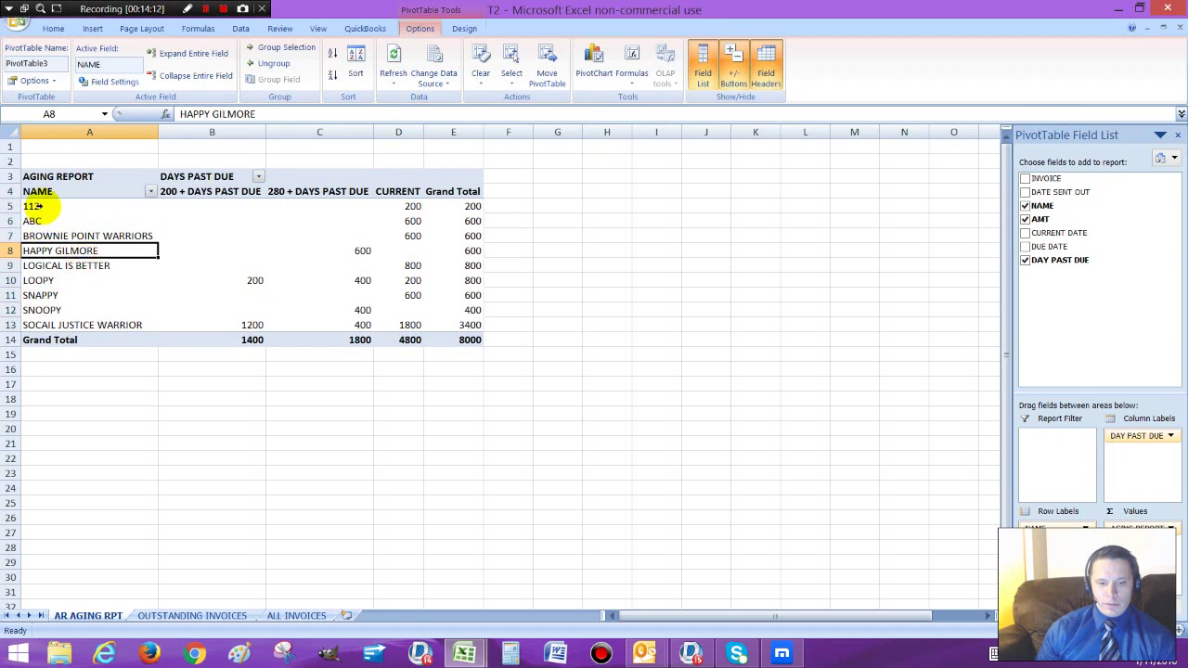
left_click_drag(37, 206, 54, 320)
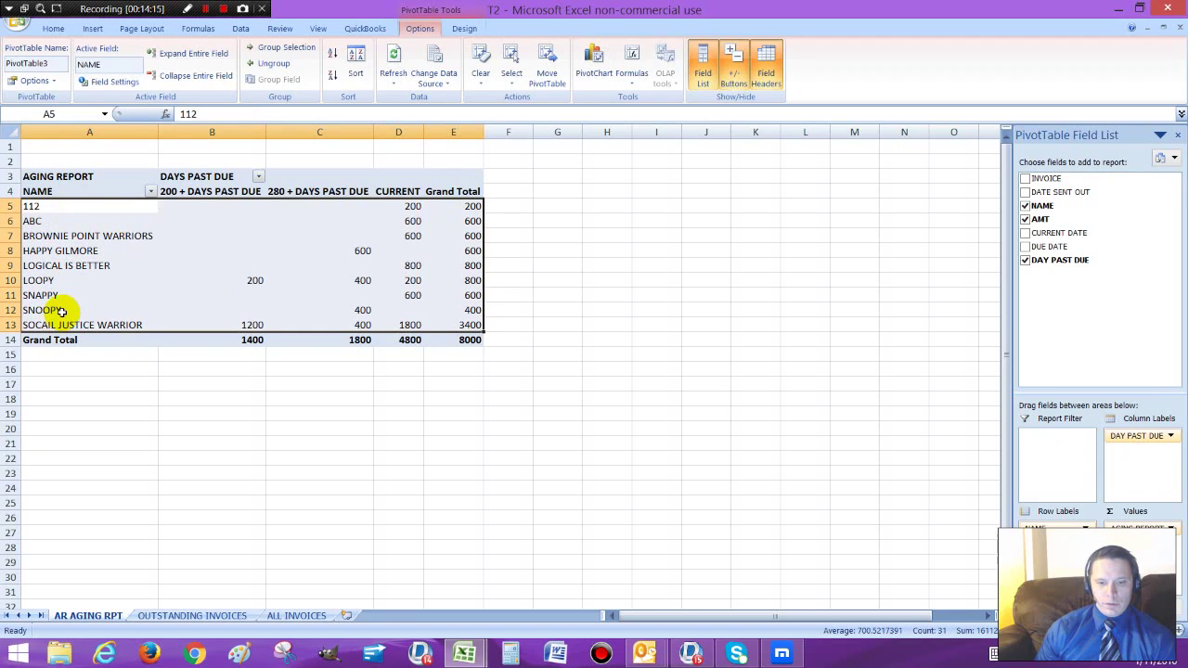
- Indent the customer rows twice and give amounts B5:E13 Accounting format without dollar signs
left_click(54, 28)
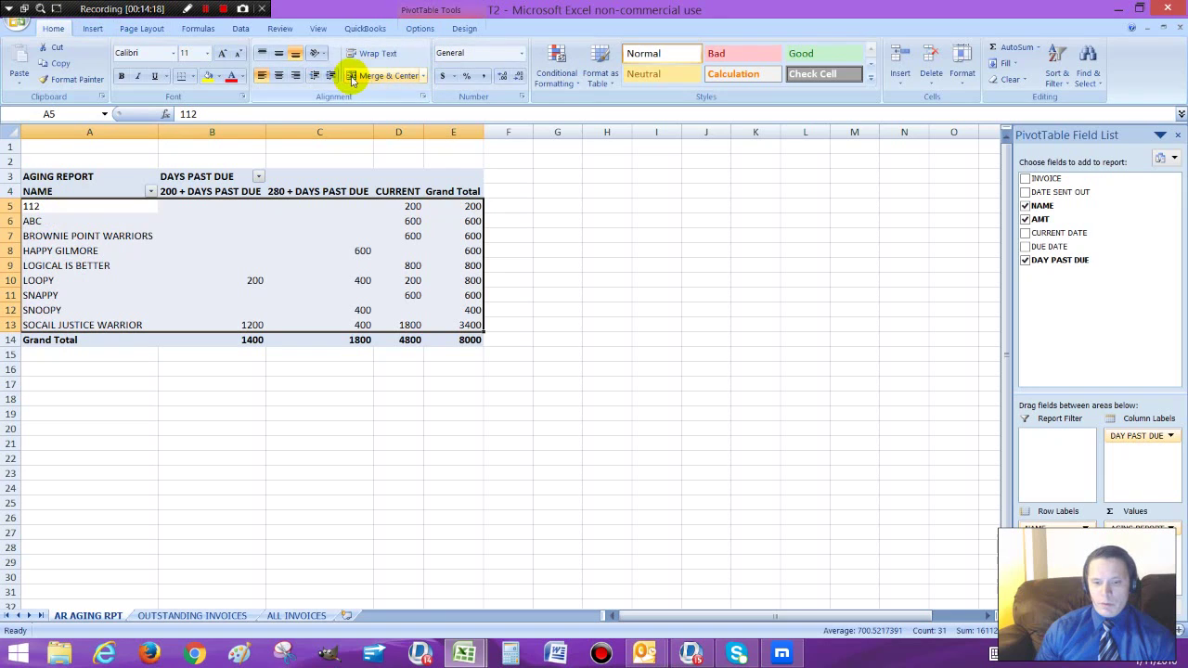
left_click(331, 76)
left_click(335, 78)
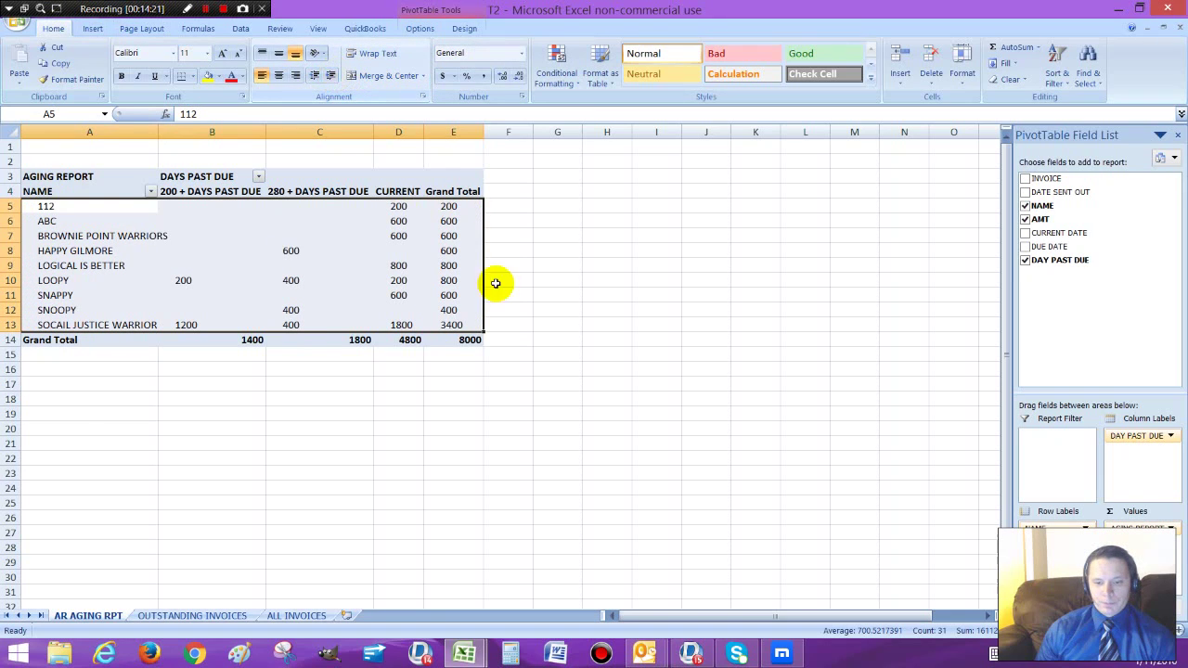
left_click_drag(200, 212, 446, 325)
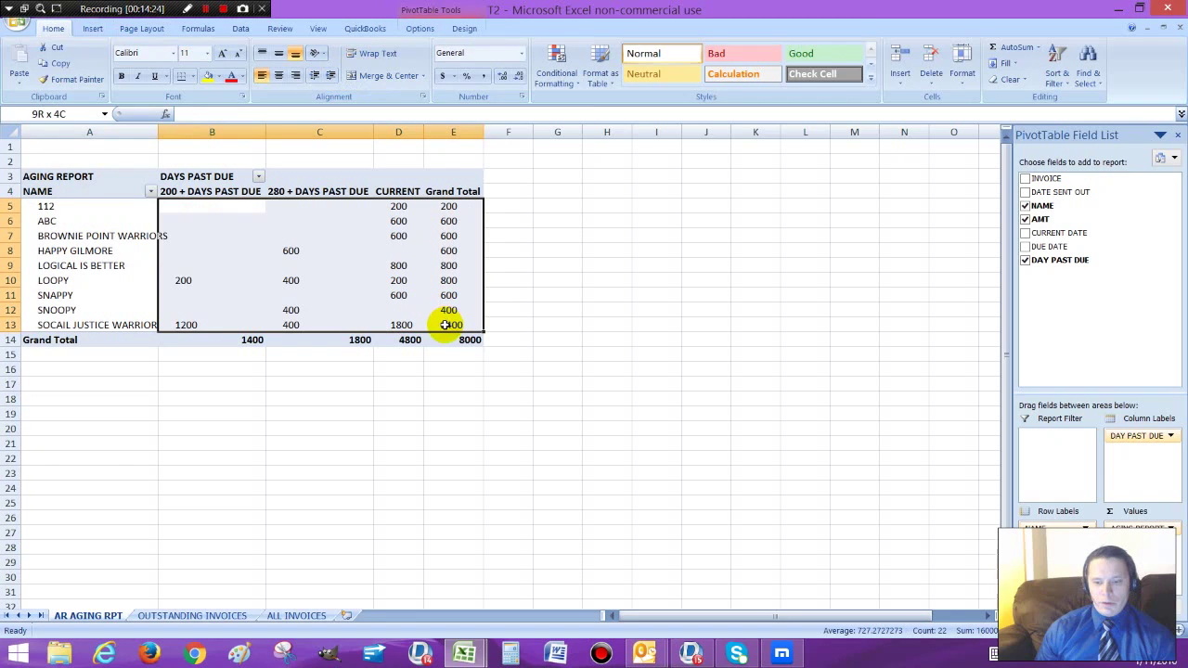
left_click(443, 76)
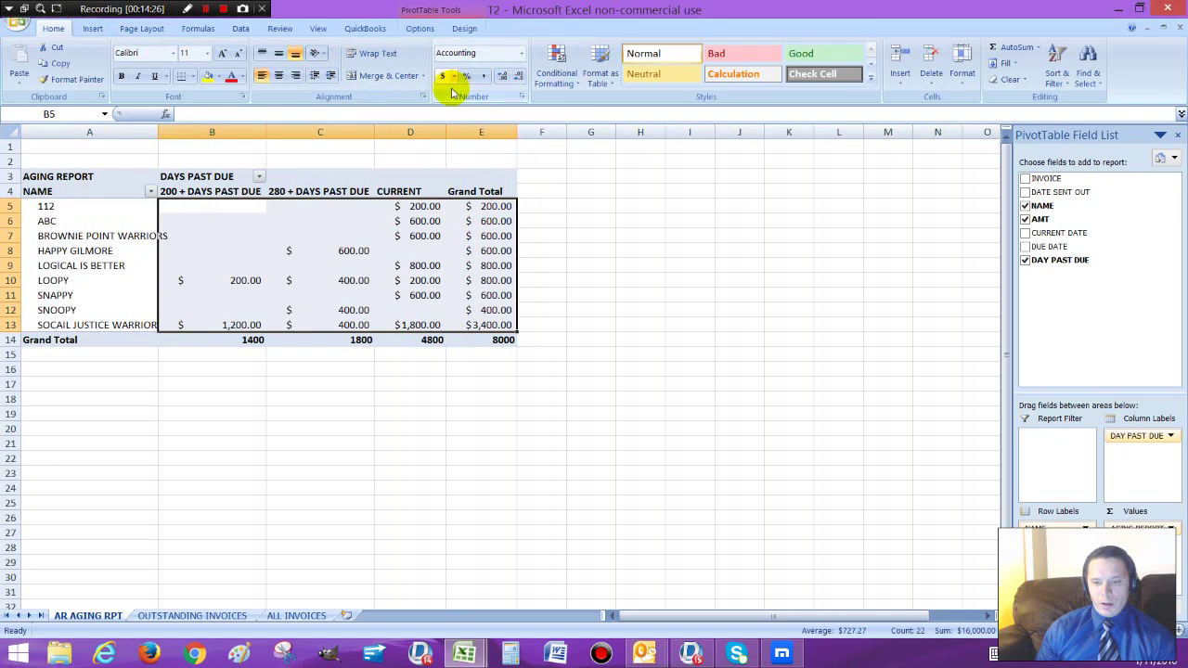
left_click(484, 82)
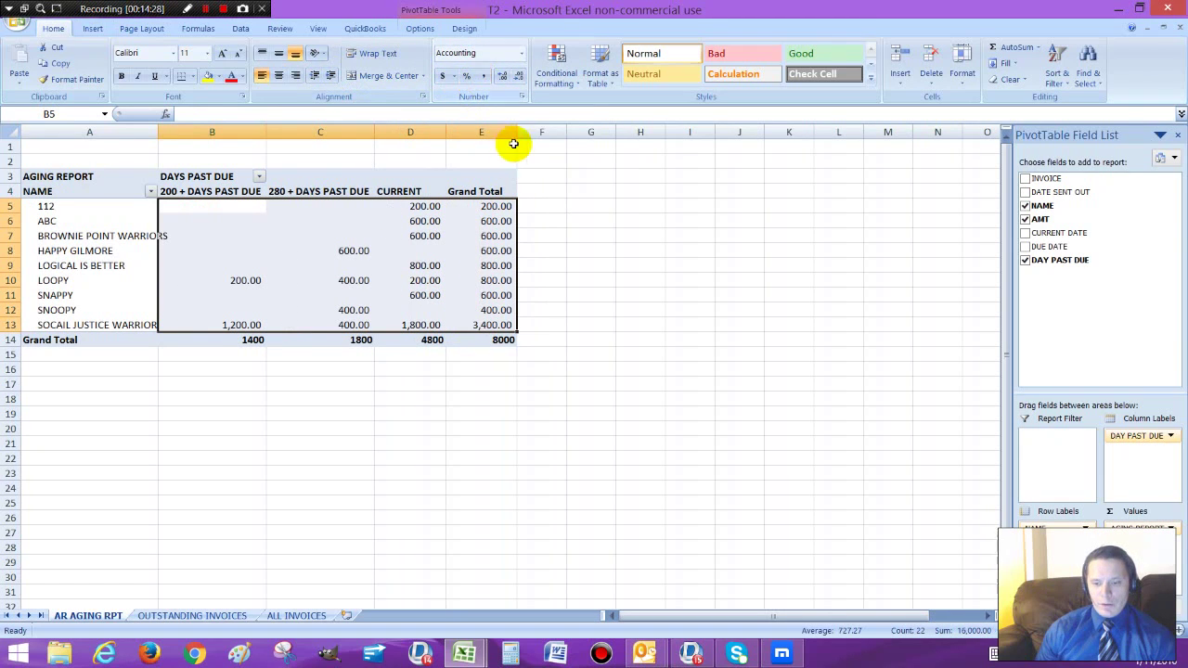
- Auto-fit all column widths and rename the Grand Total heading to AMT
left_click(7, 131)
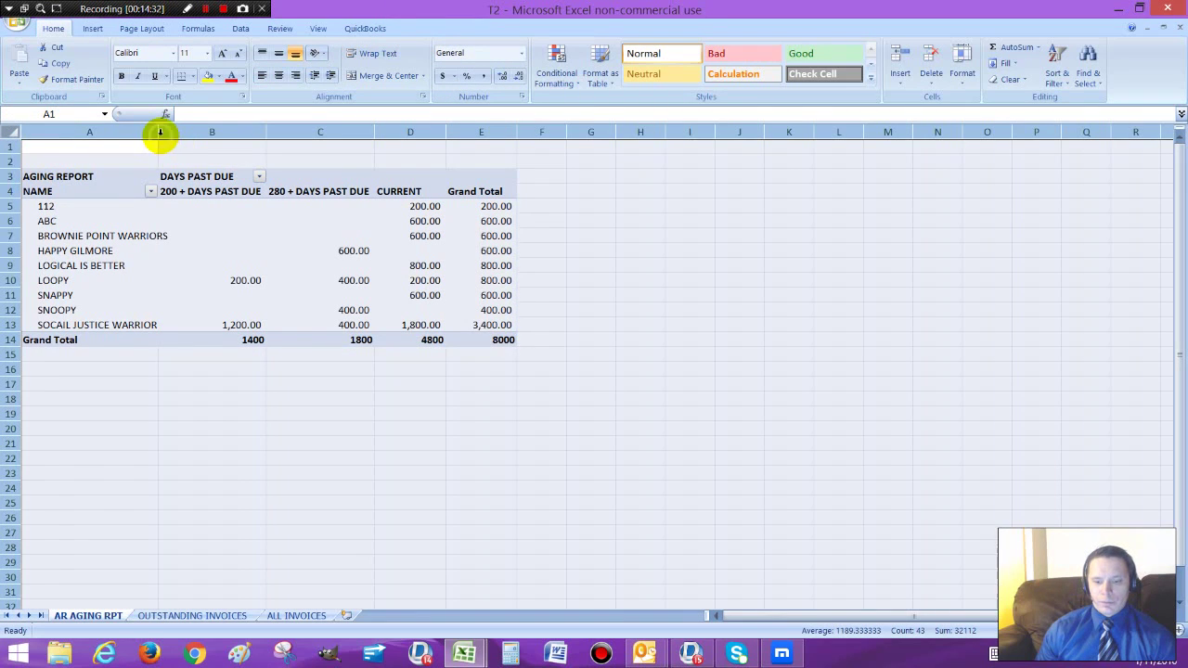
double_click(159, 132)
left_click(471, 561)
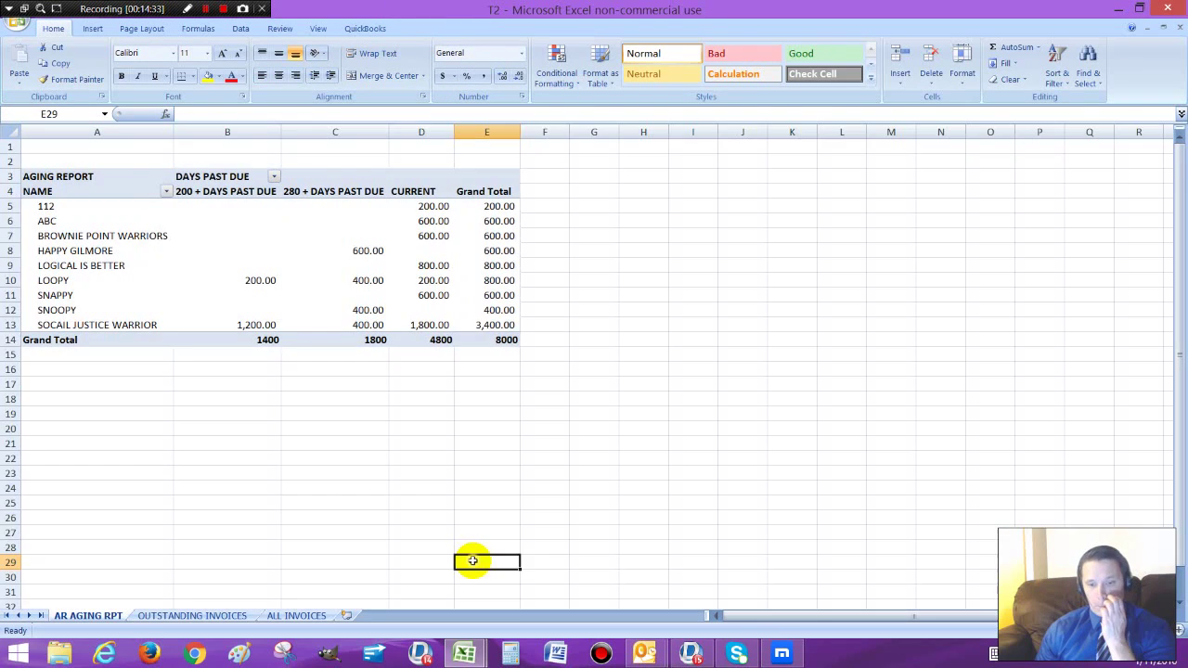
left_click(497, 191)
double_click(510, 193)
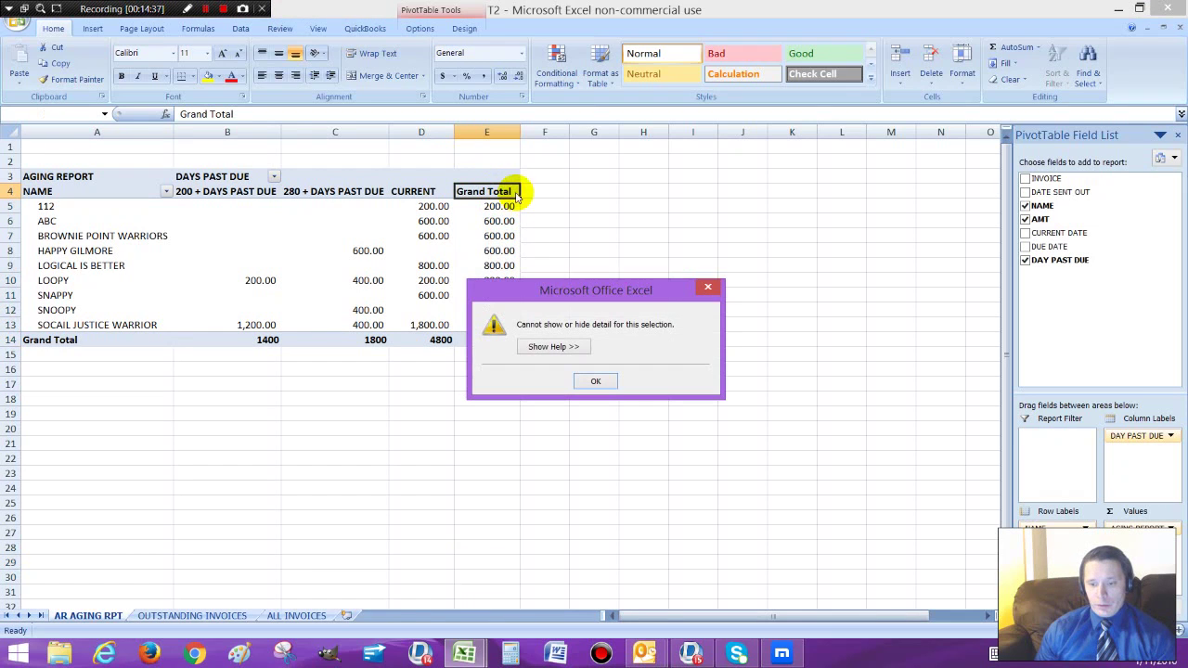
left_click(705, 284)
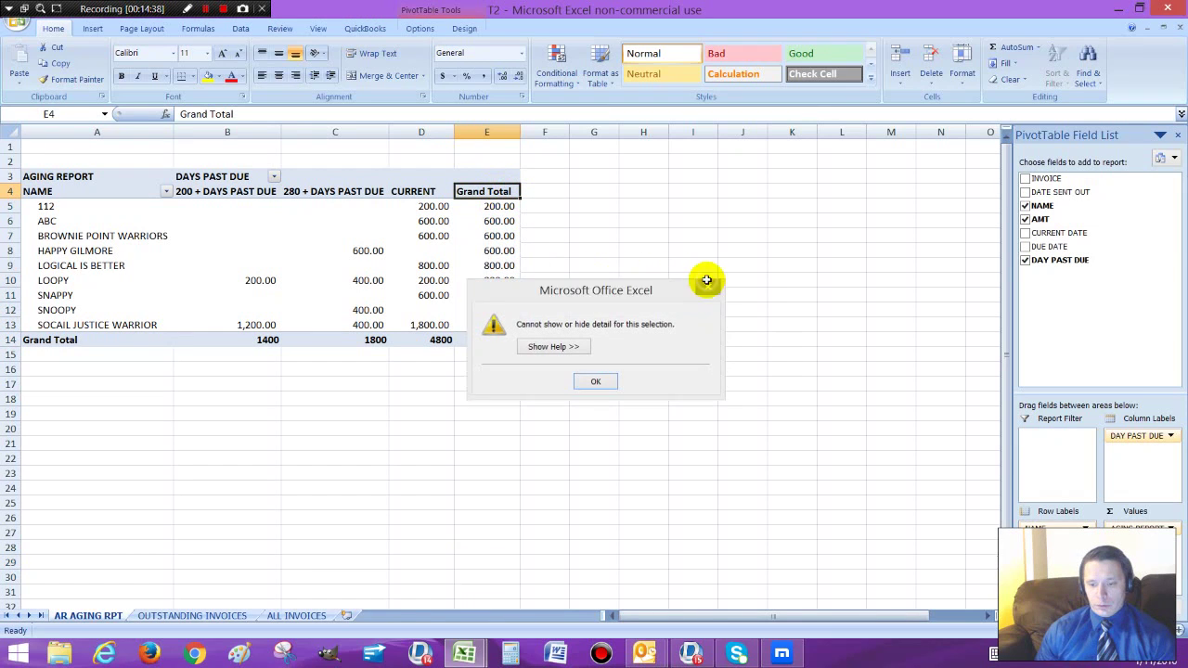
left_click(509, 185)
left_click(507, 191)
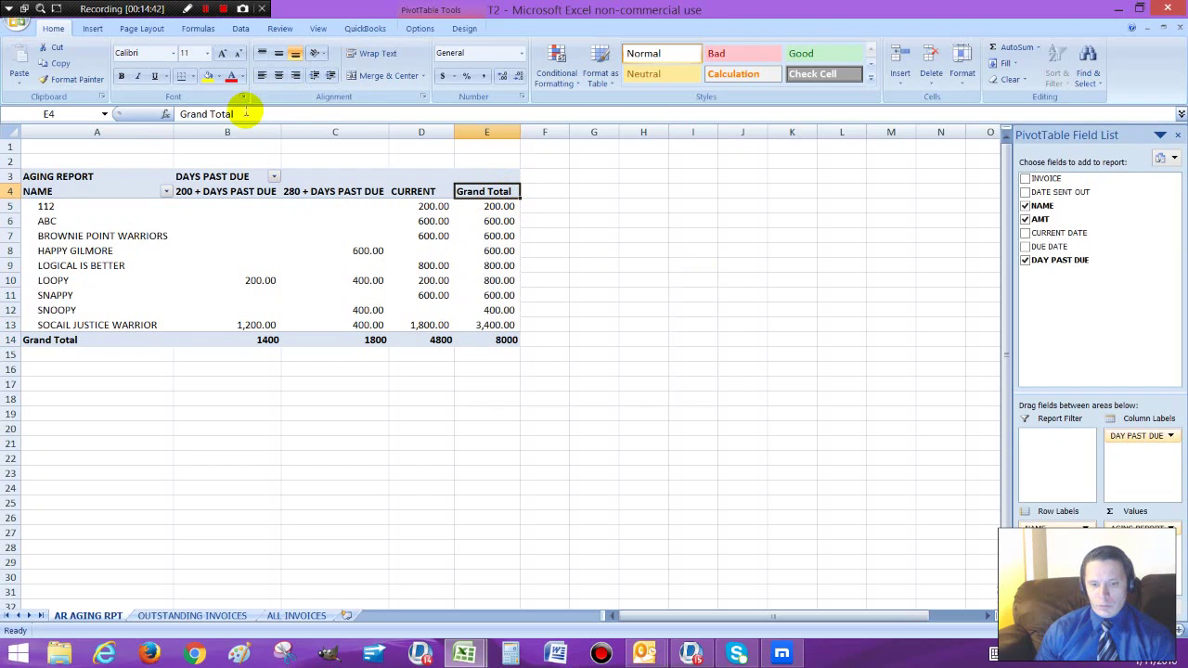
left_click_drag(246, 112, 125, 112)
type("AM")
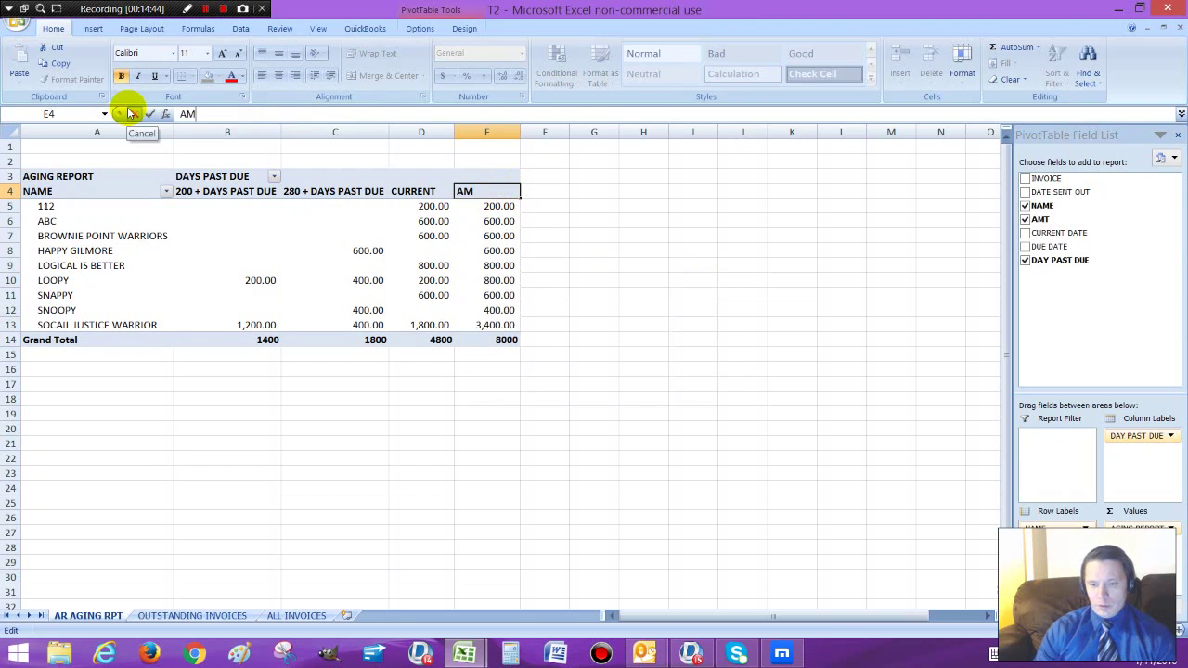
type("T")
left_click(233, 400)
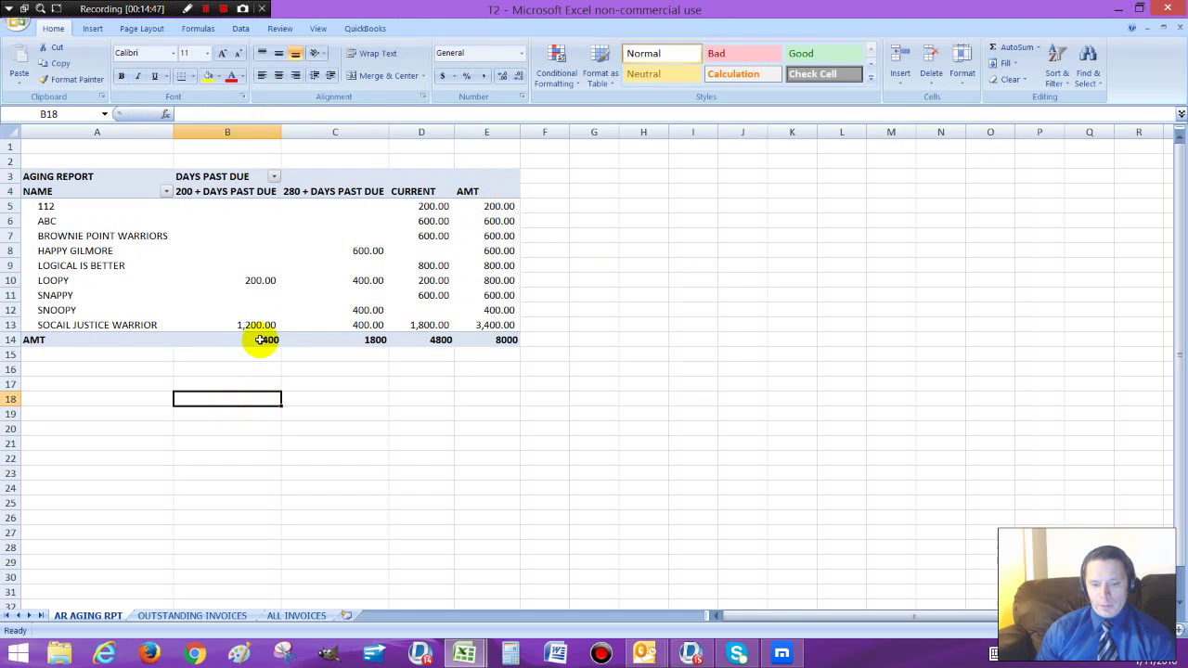
- Give totals row B14:E14 a top and double bottom border and Accounting currency format
left_click_drag(261, 340, 504, 340)
left_click(421, 427)
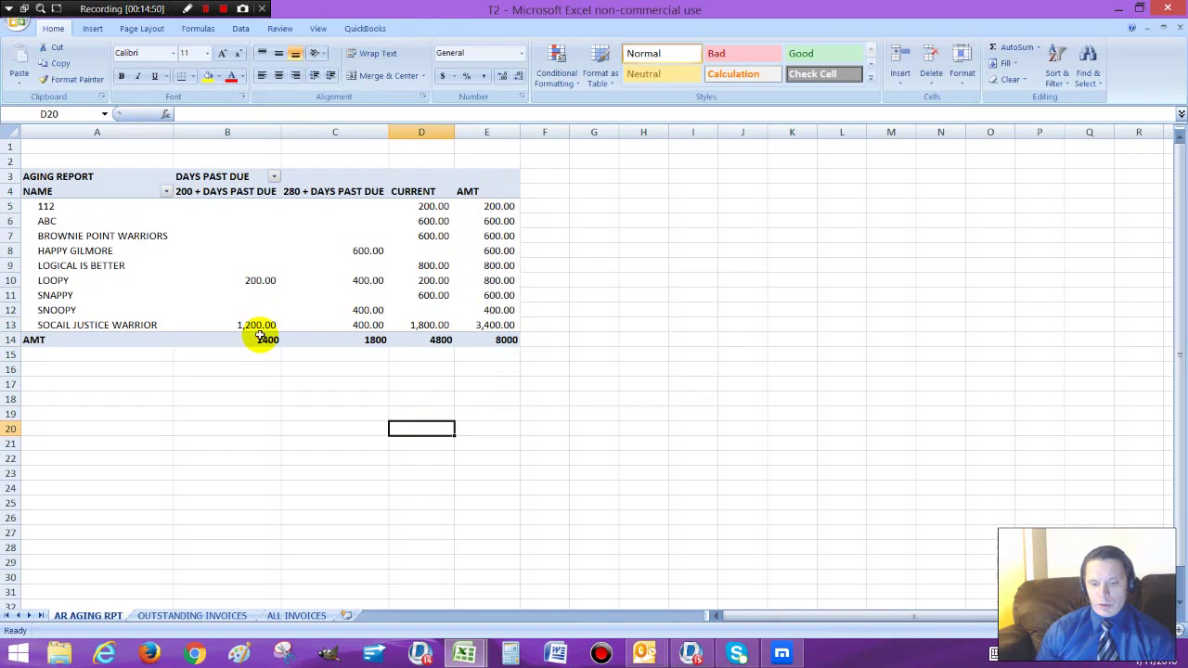
left_click_drag(261, 337, 481, 340)
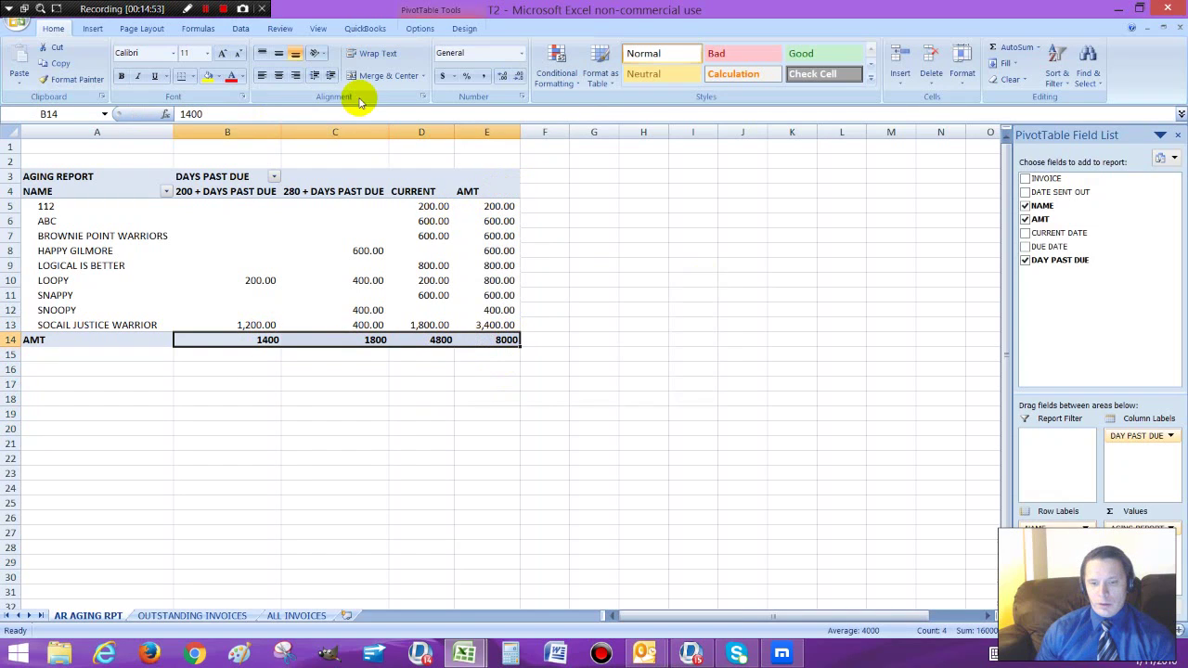
left_click(193, 80)
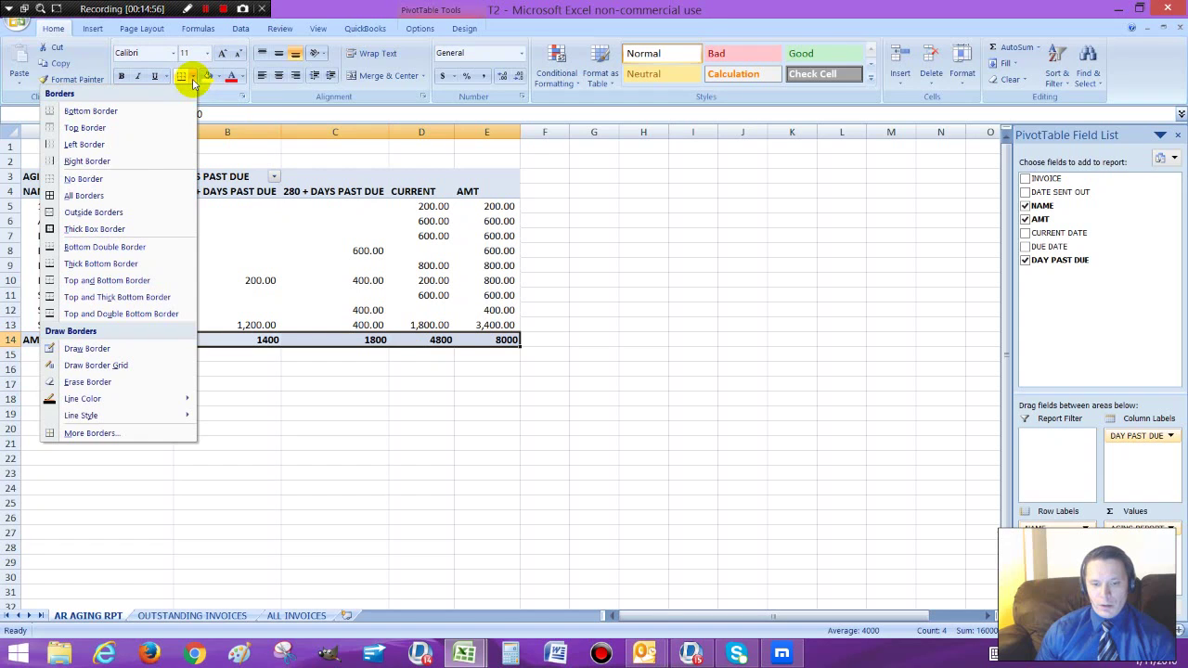
left_click(84, 314)
left_click(443, 78)
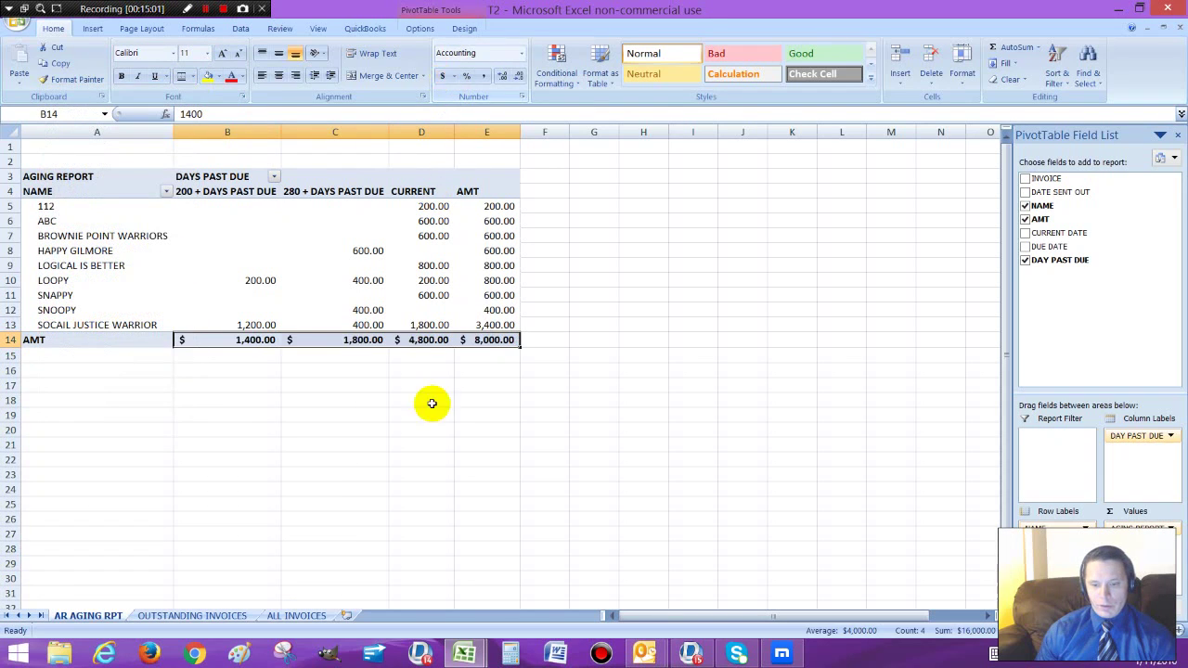
- Widen columns B, C and D and centre the age-bucket headers in row 4
left_click(412, 420)
left_click(249, 463)
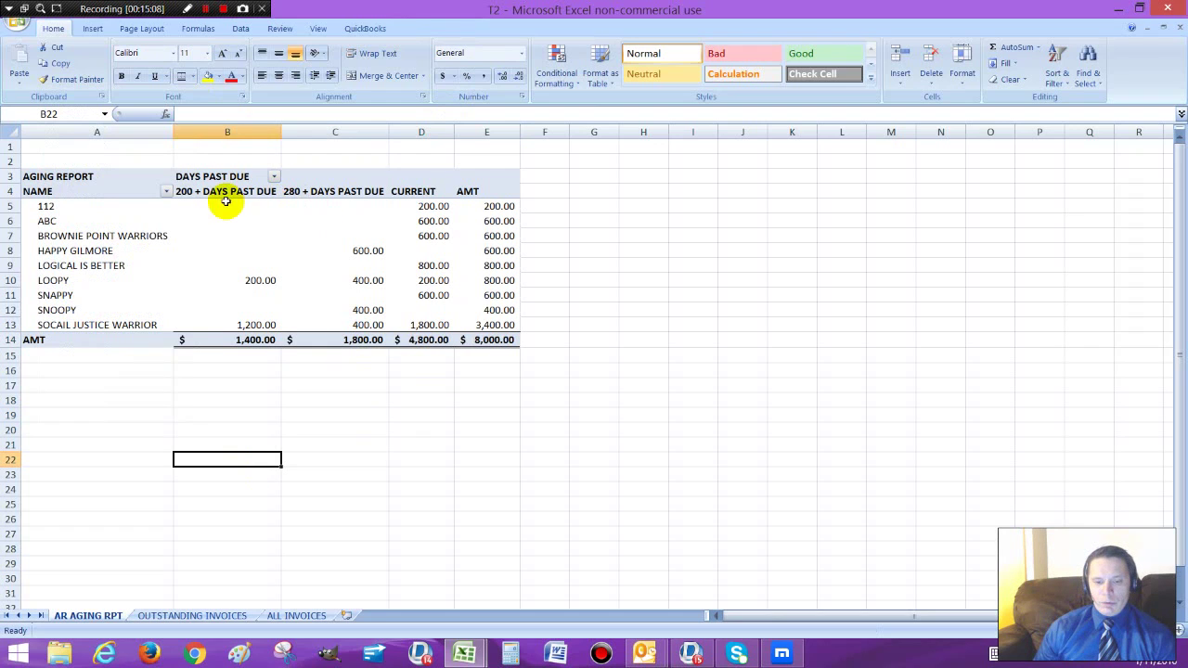
left_click_drag(282, 134, 307, 134)
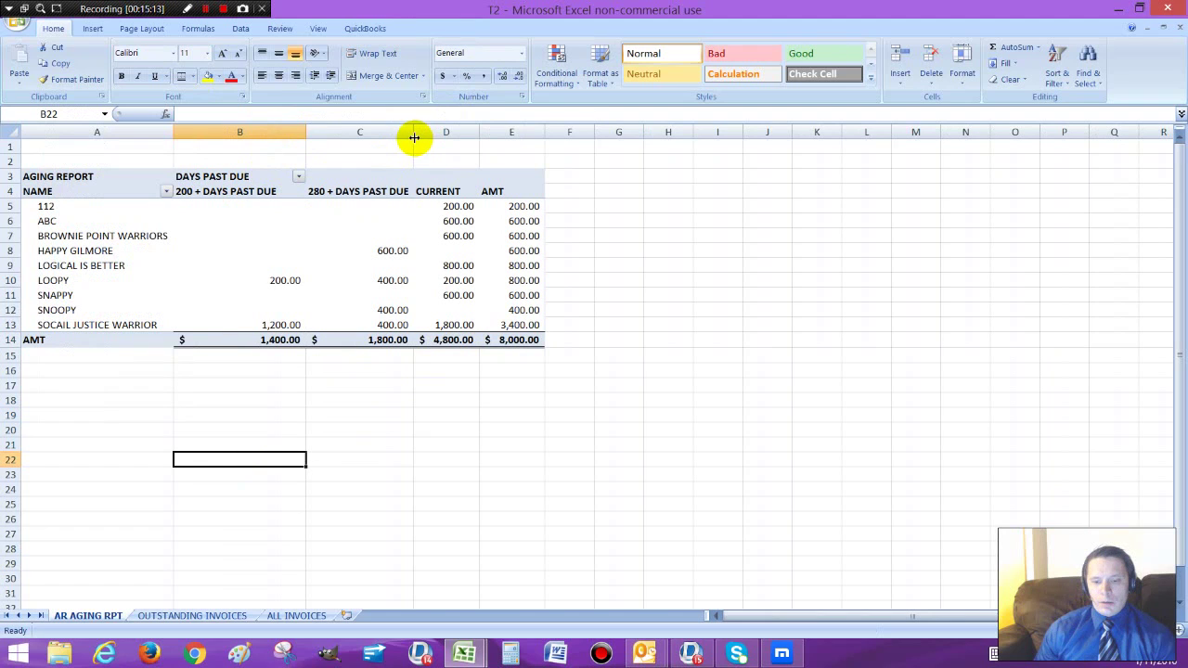
left_click_drag(414, 138, 515, 135)
left_click_drag(208, 195, 526, 191)
left_click(278, 76)
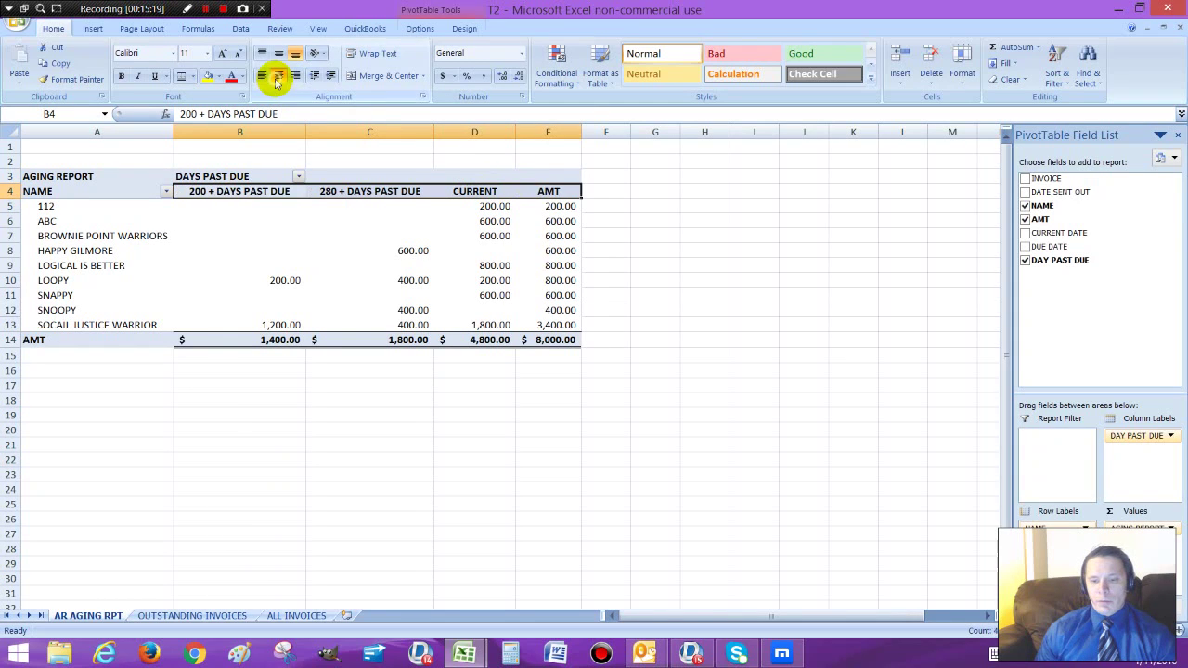
left_click(430, 507)
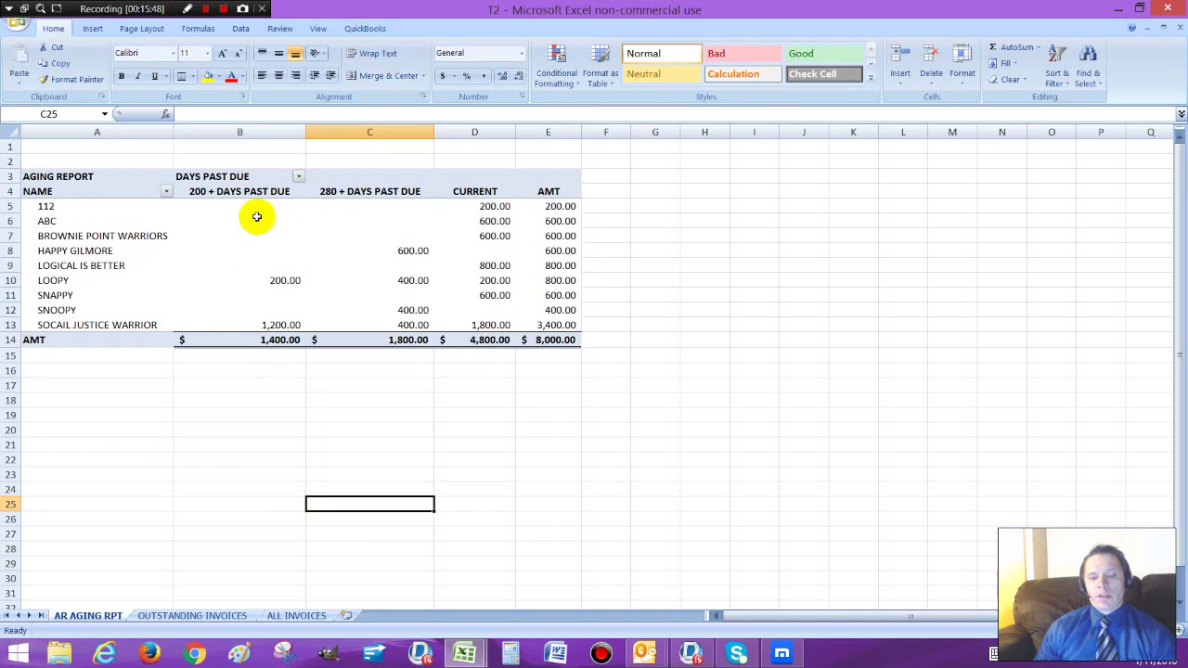
- Drill into the 1,200.00 amount, auto-fit the detail sheet's columns and begin the H1 heading
double_click(284, 326)
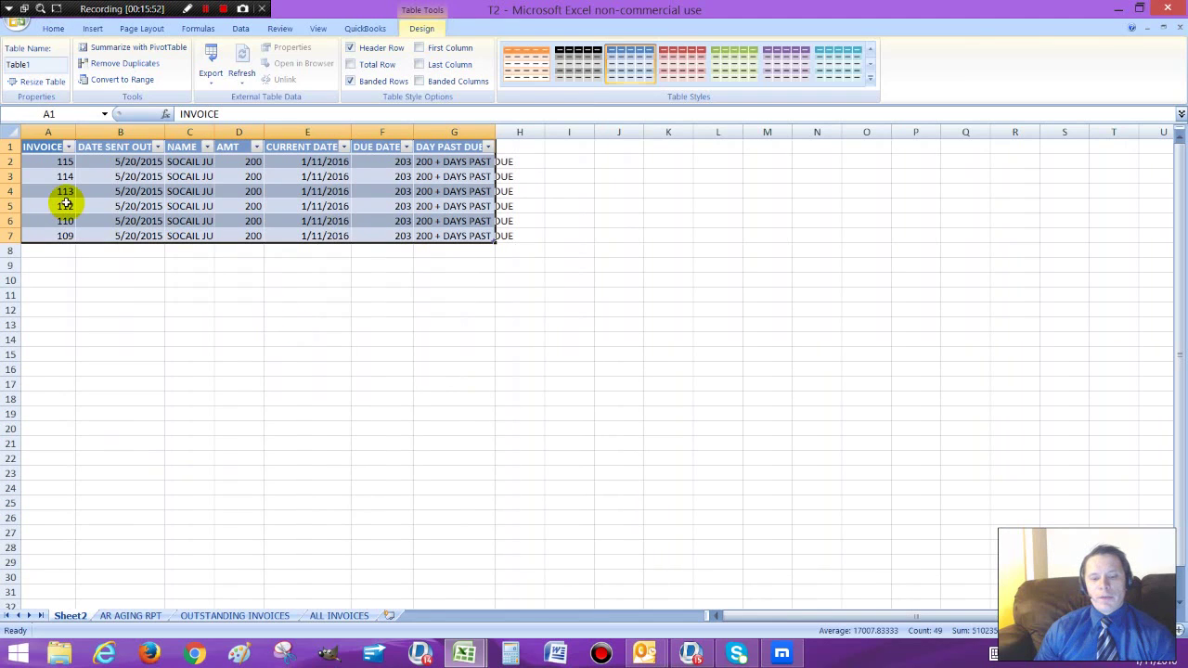
left_click(11, 135)
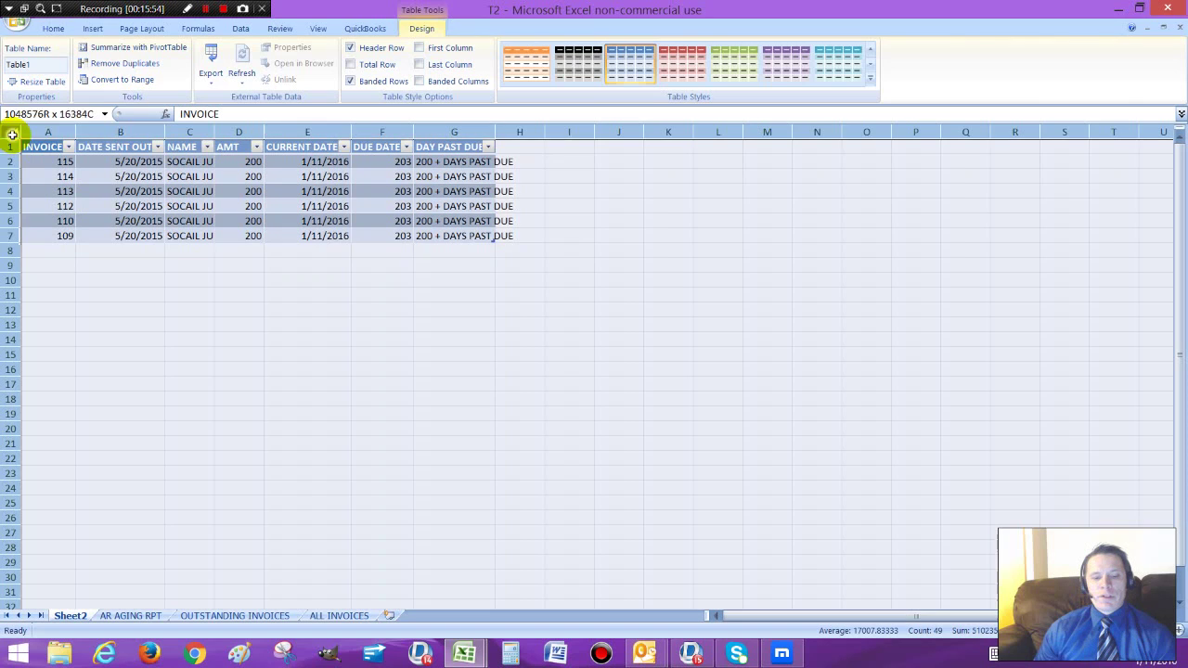
double_click(75, 133)
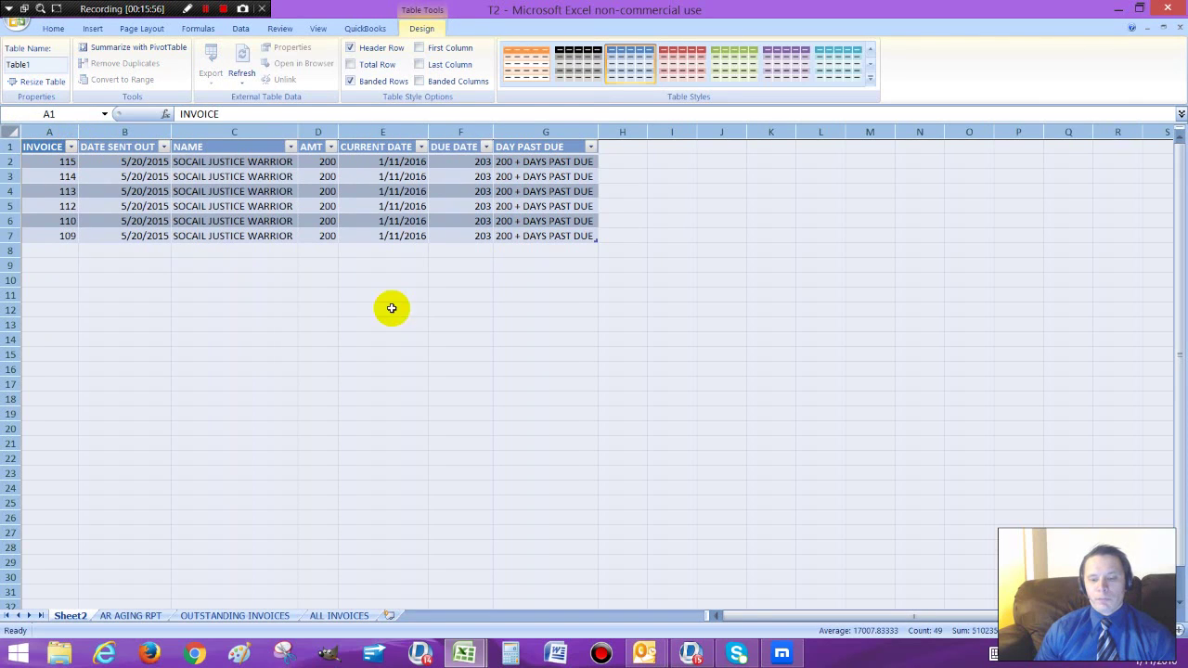
left_click(180, 320)
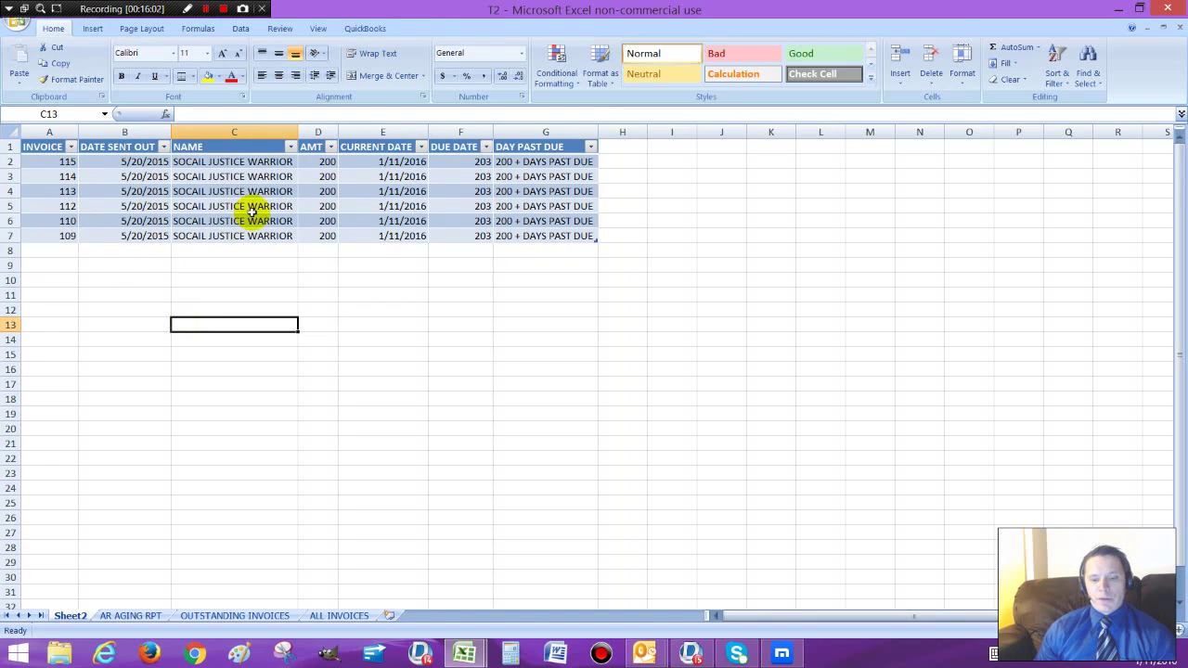
left_click(618, 150)
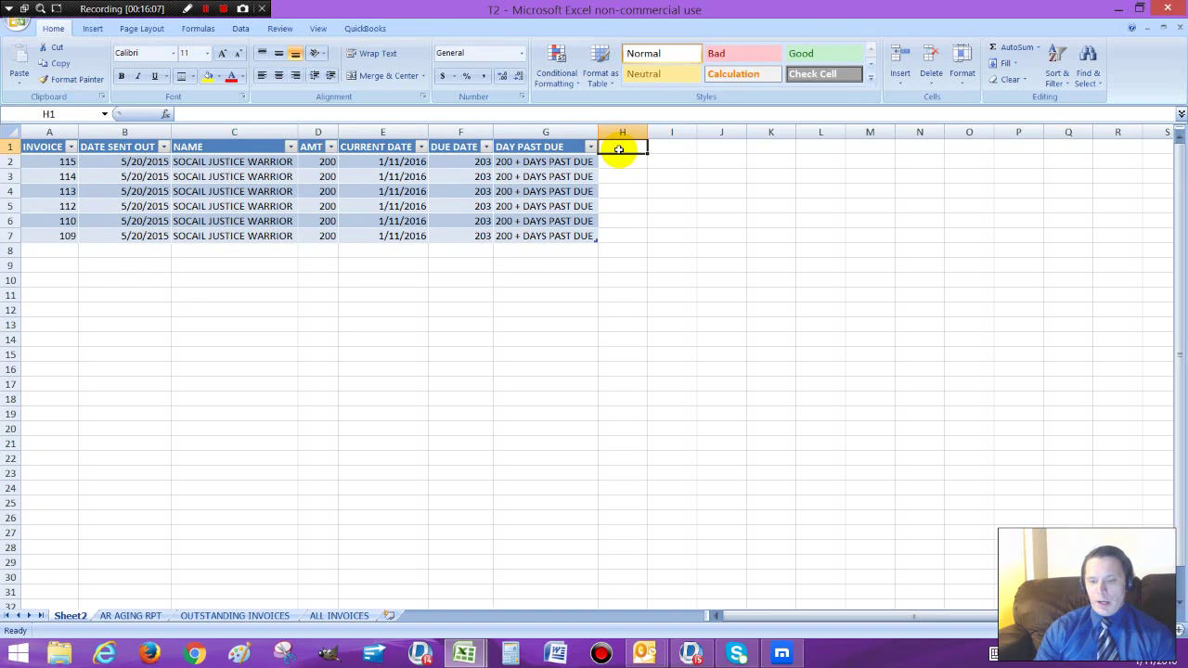
type("REPLY HERE")
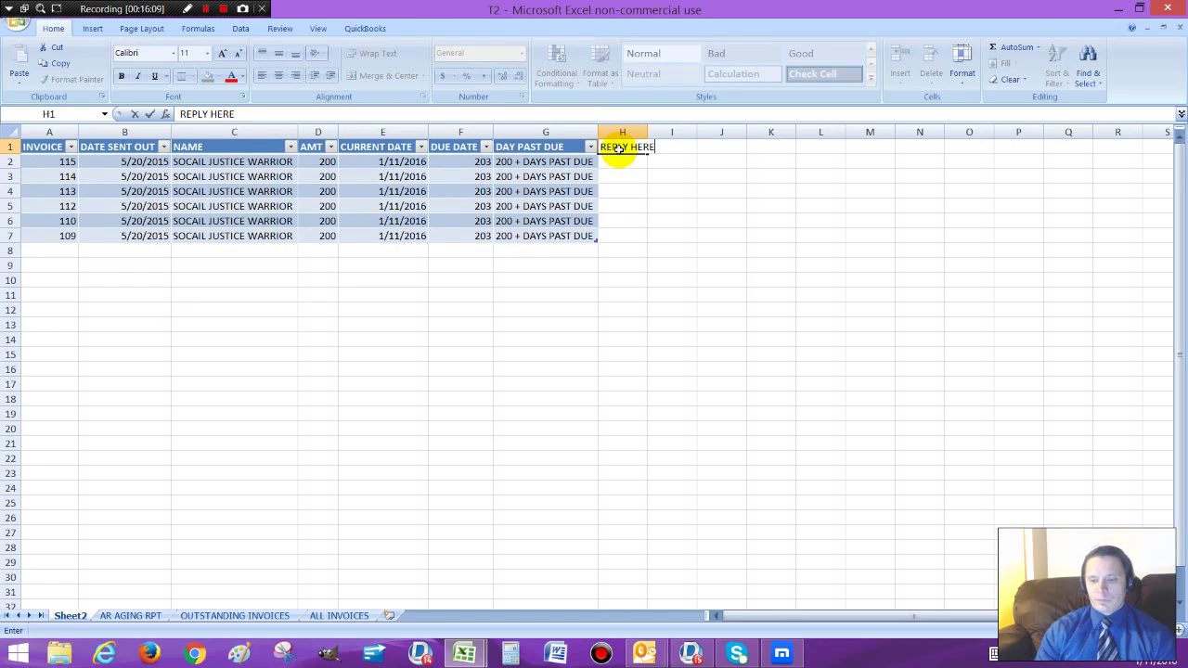
- Enter the REPLY HERE heading in H1 and widen column H to fit it
key("Return")
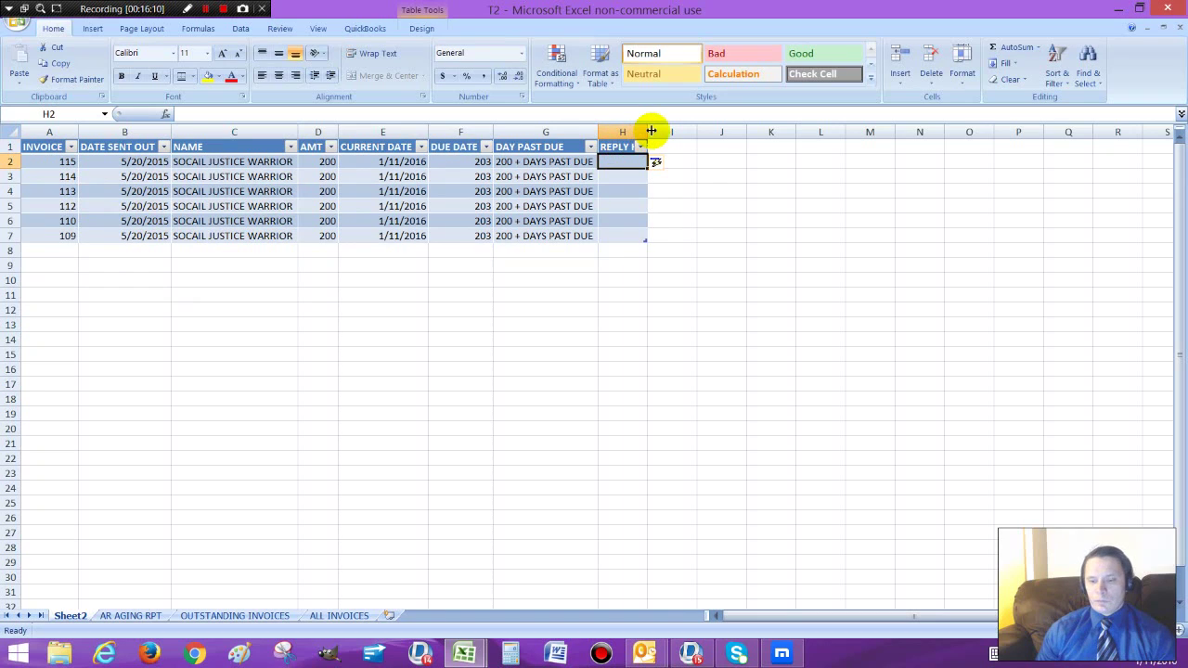
left_click_drag(650, 130, 833, 149)
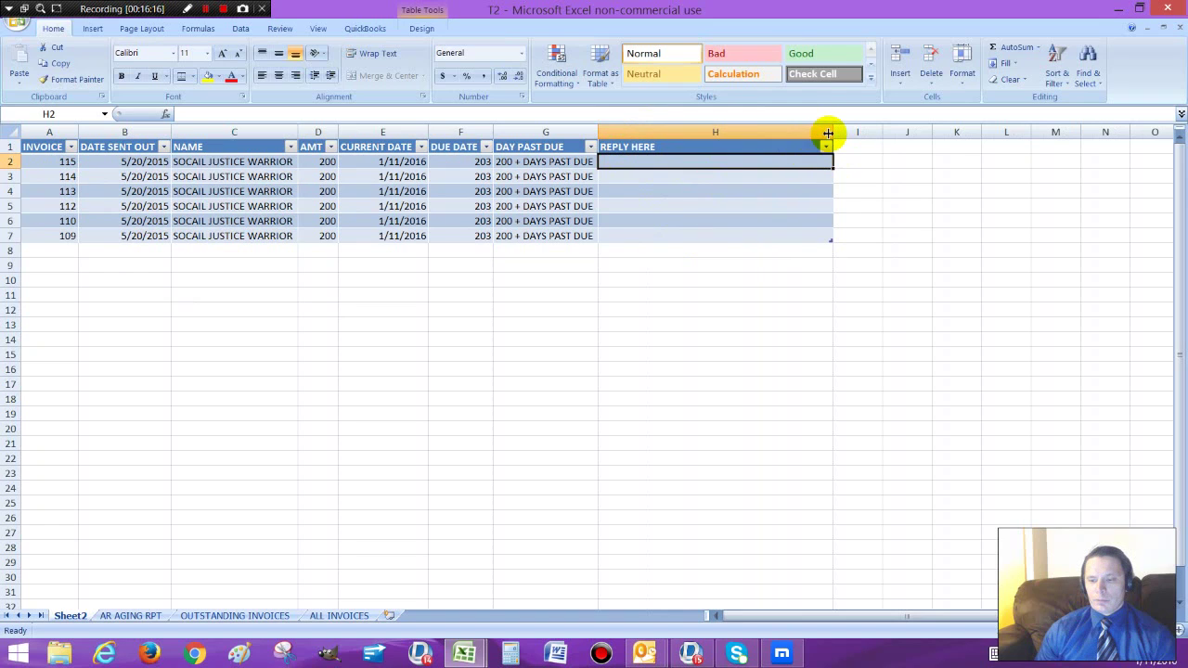
left_click_drag(833, 132, 848, 133)
left_click(606, 324)
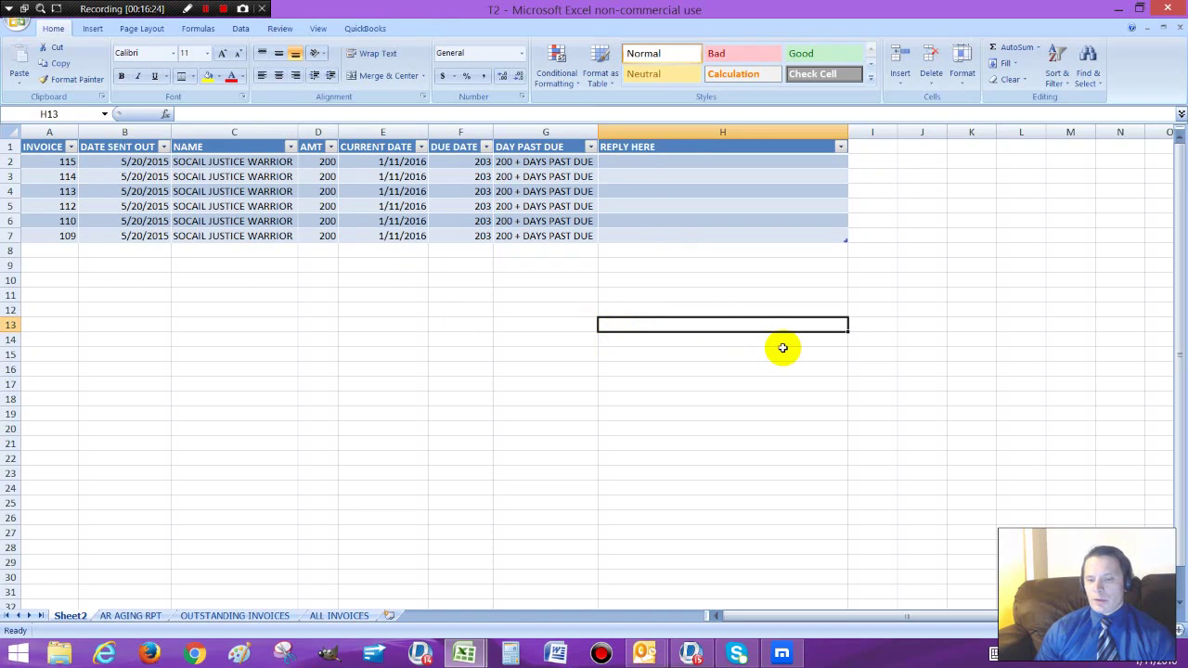
- Make the REPLY HERE and INVOICE header text red
left_click(661, 147)
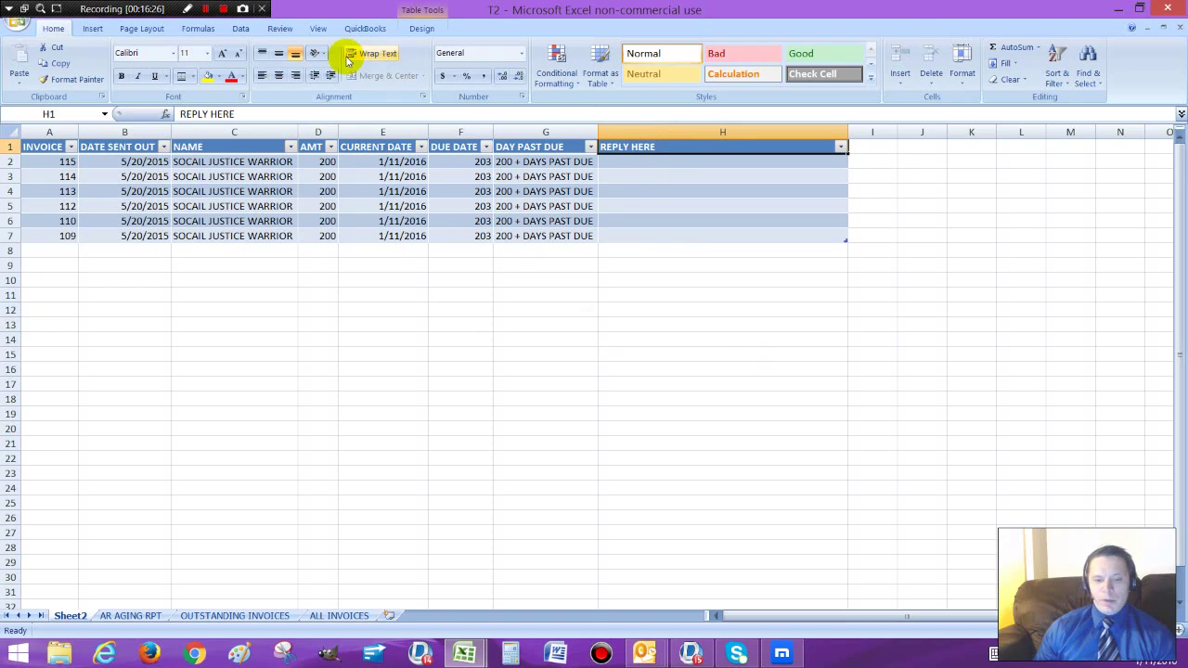
left_click(231, 78)
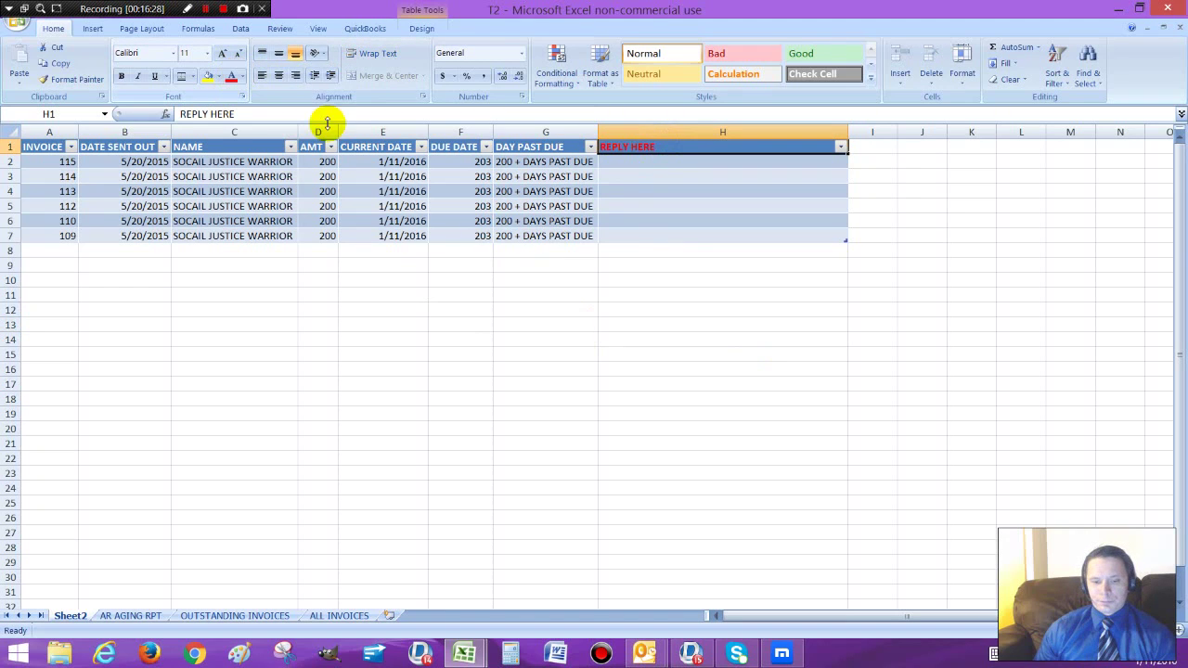
left_click(42, 148)
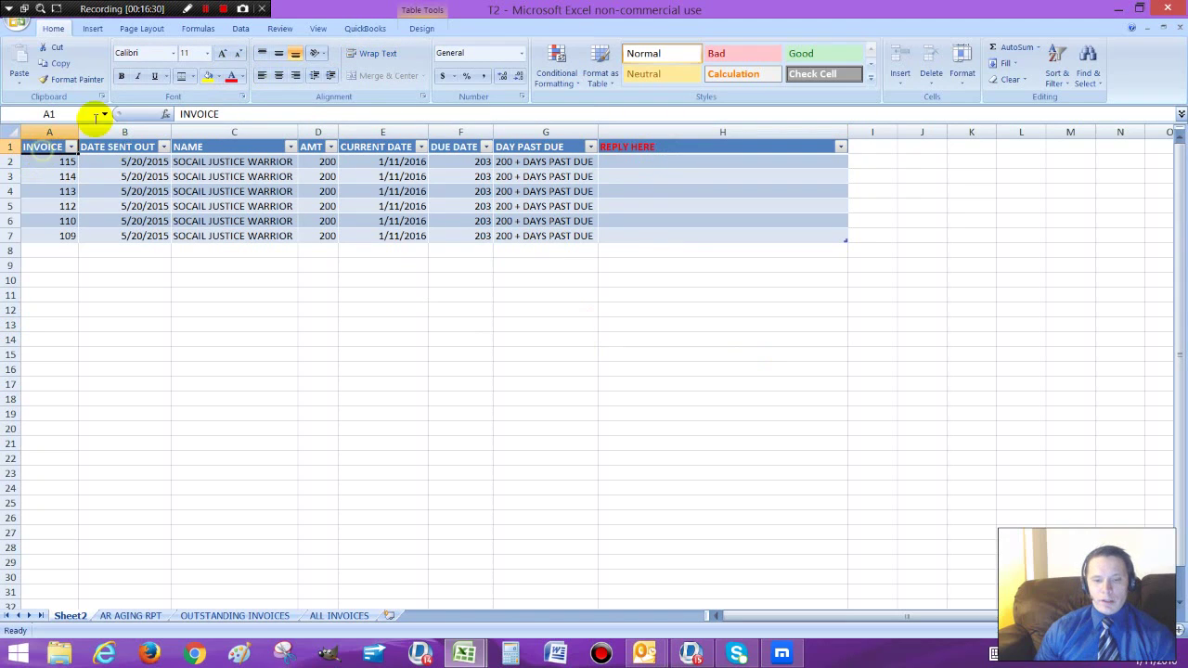
left_click(208, 78)
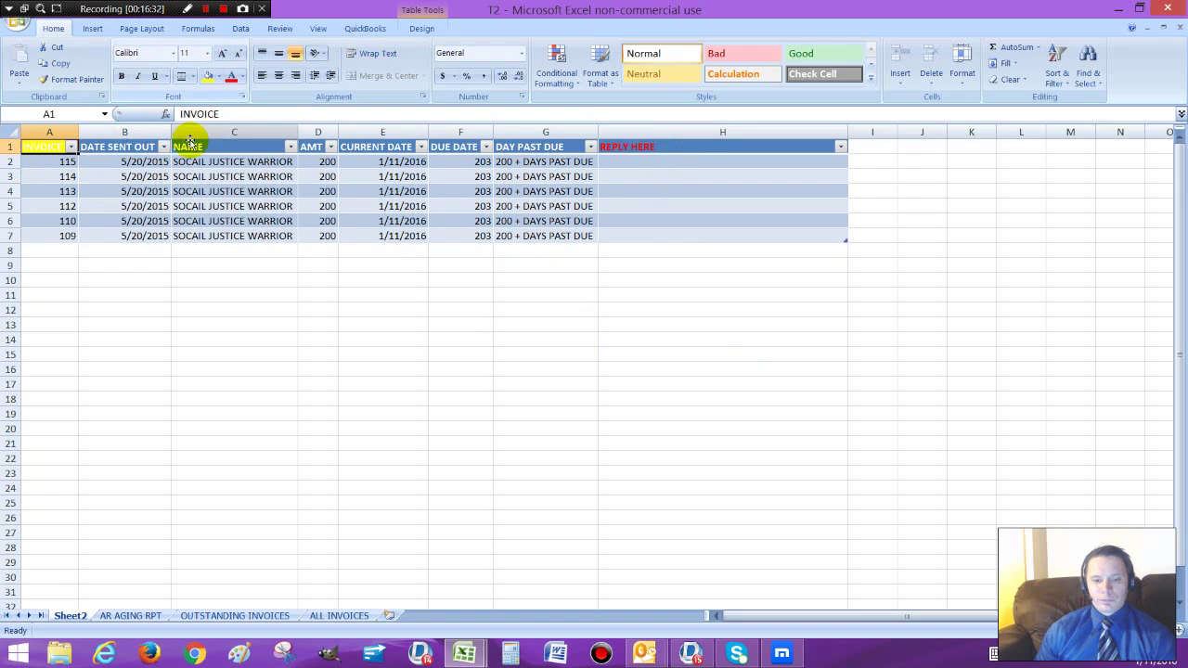
key("ctrl+z")
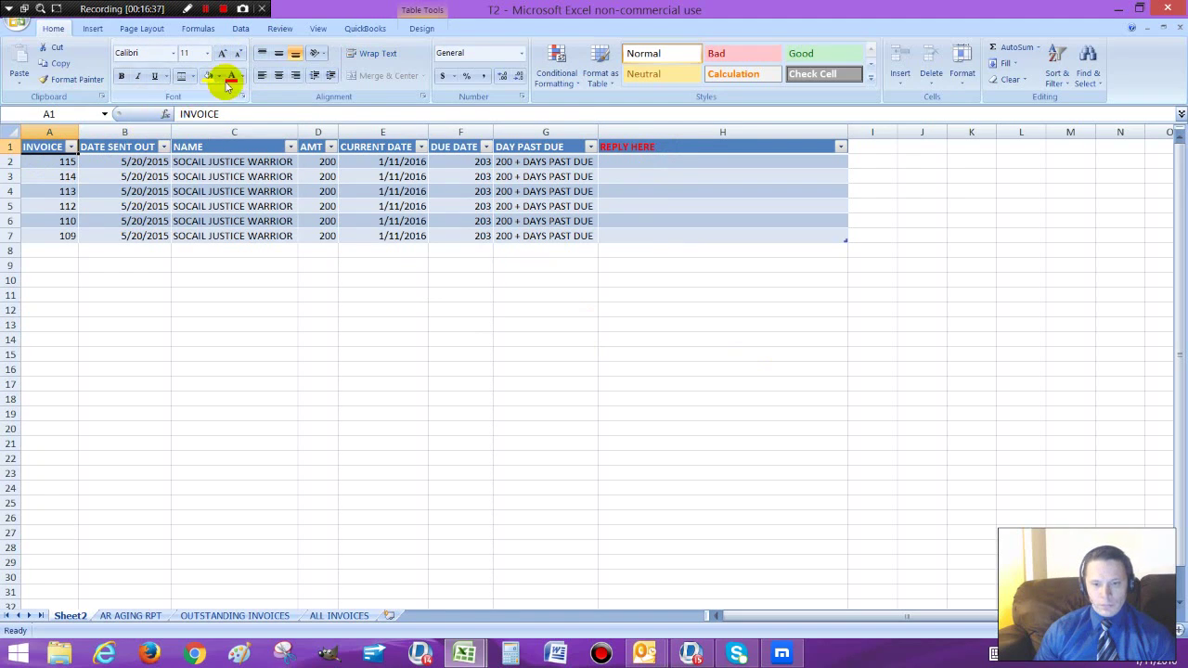
left_click(232, 81)
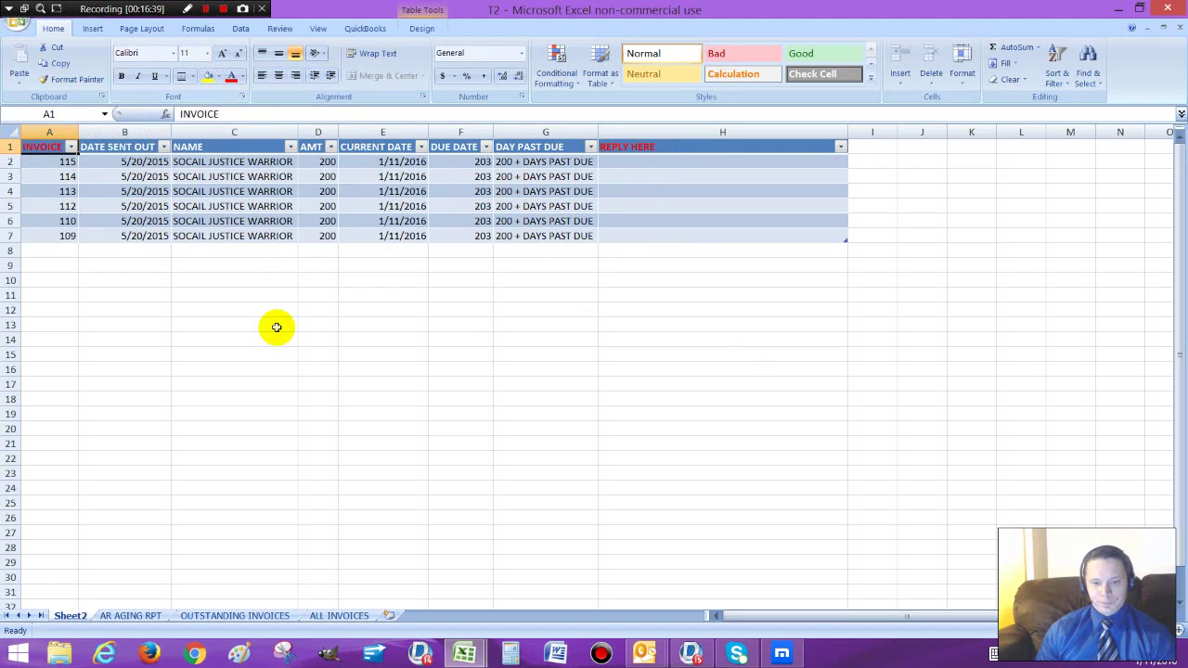
left_click(209, 321)
- Centre the header row A1:H1 and copy the detail table A1:H7
left_click(227, 149)
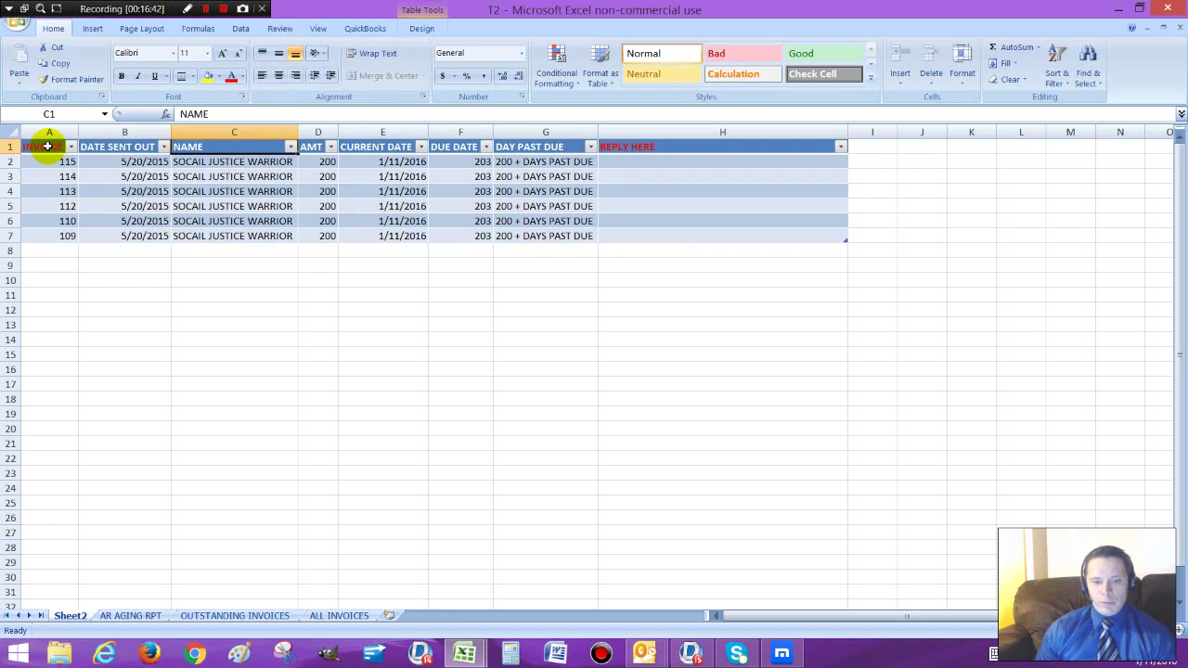
left_click_drag(47, 148, 427, 190)
left_click_drag(552, 160, 618, 146)
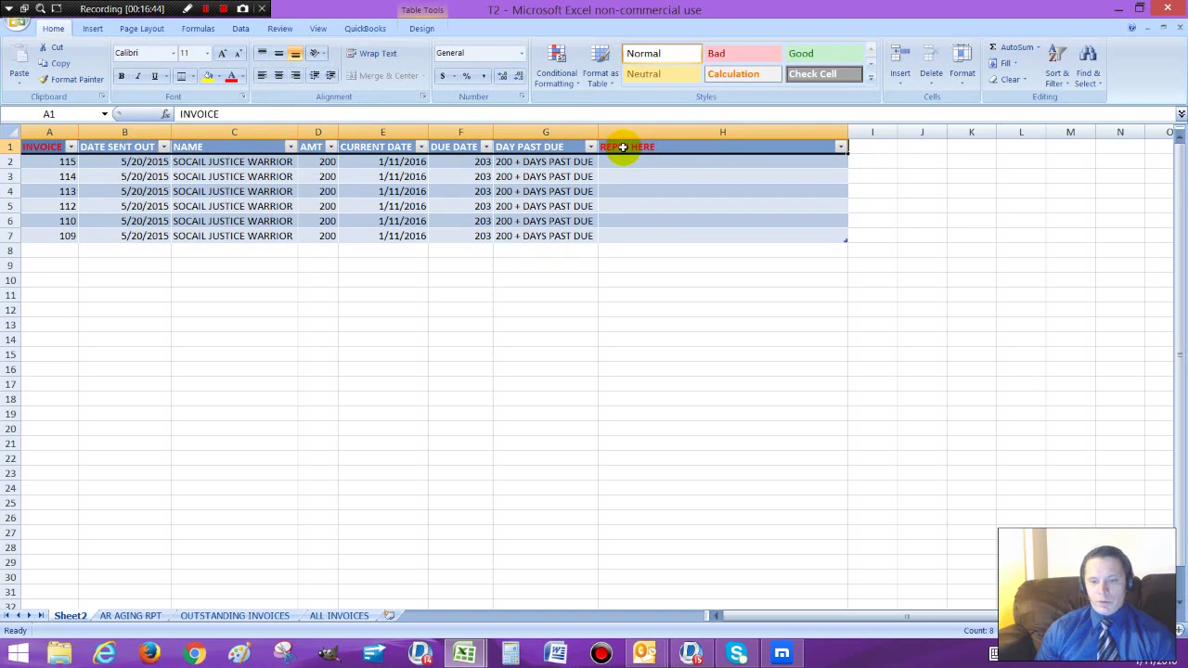
left_click(279, 75)
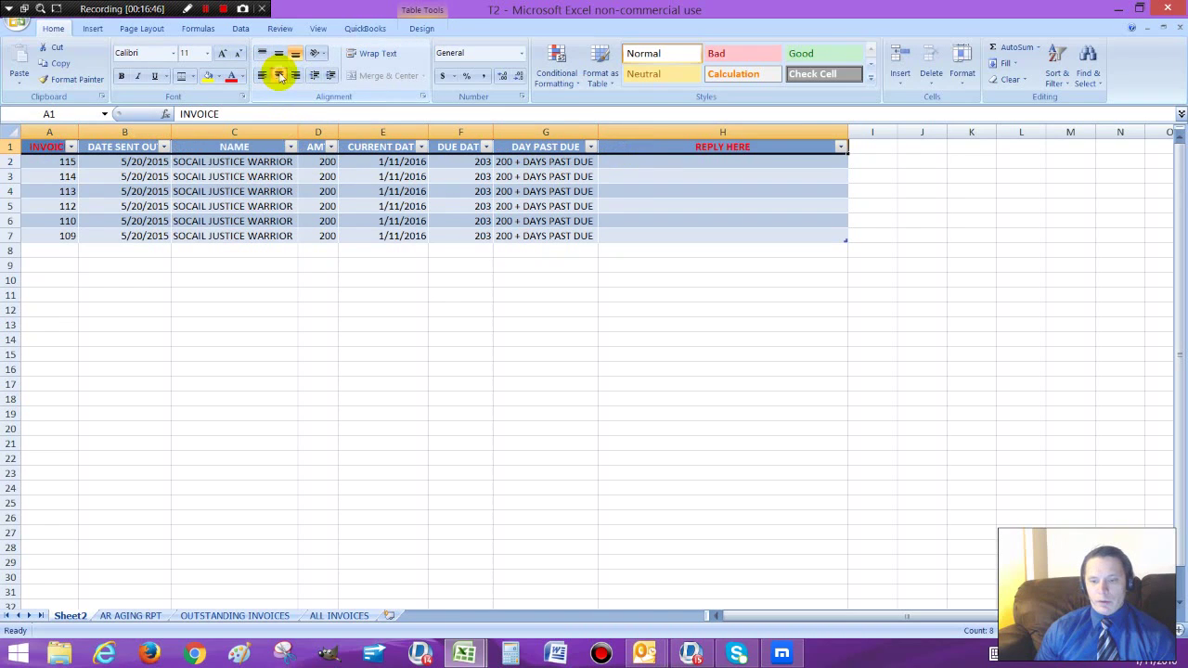
left_click(432, 350)
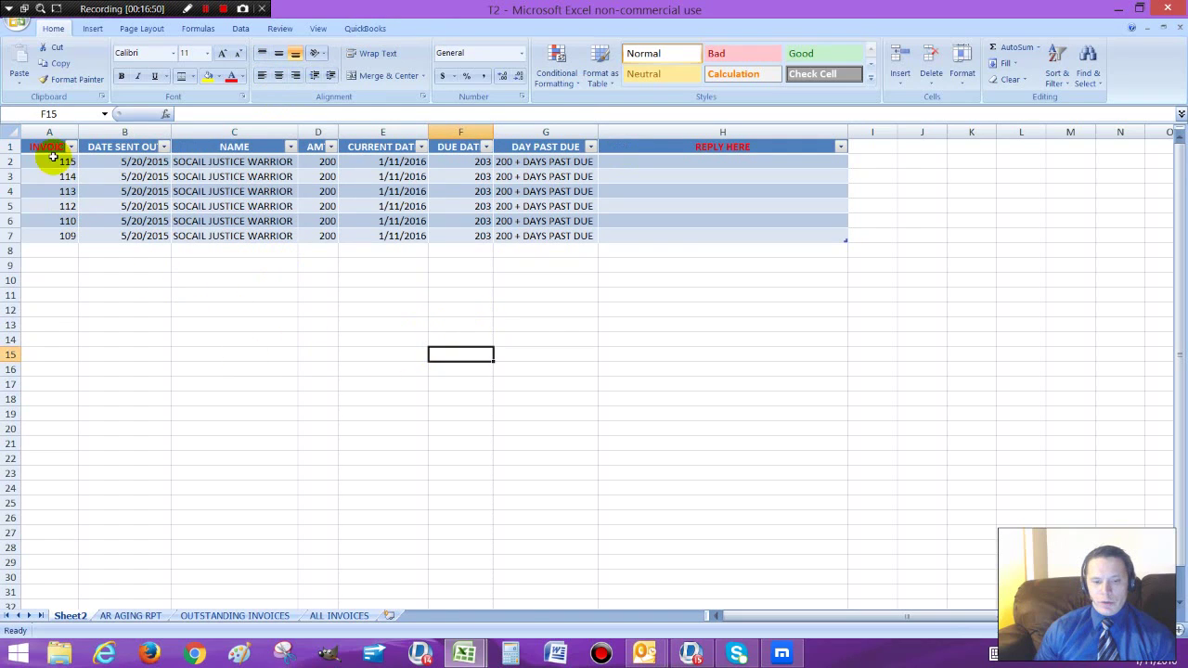
left_click_drag(52, 150, 683, 236)
key("ctrl+c")
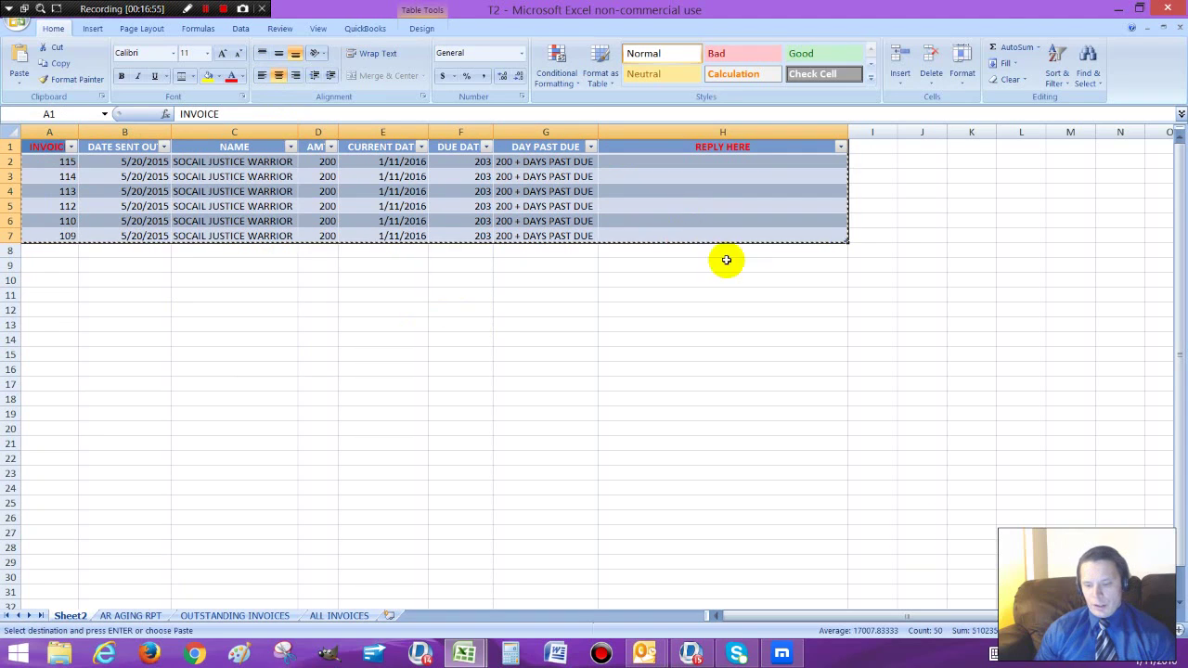
- Paste the copied invoice table into the Outlook draft below the payment request line
mouse_move(656, 657)
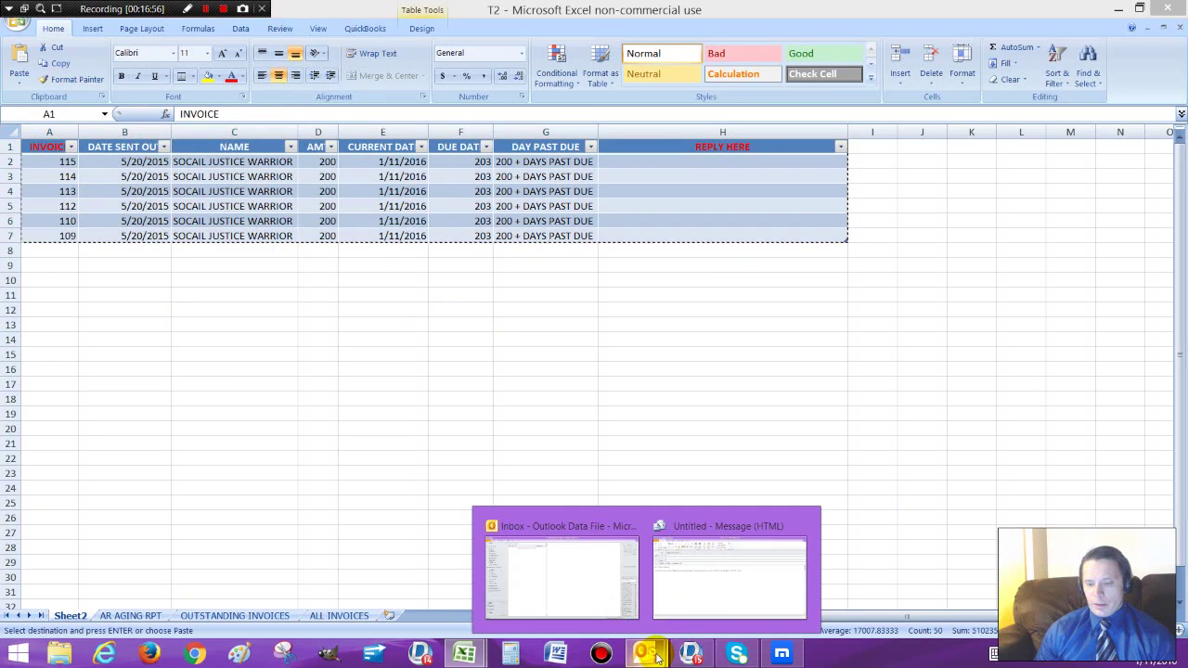
left_click(731, 583)
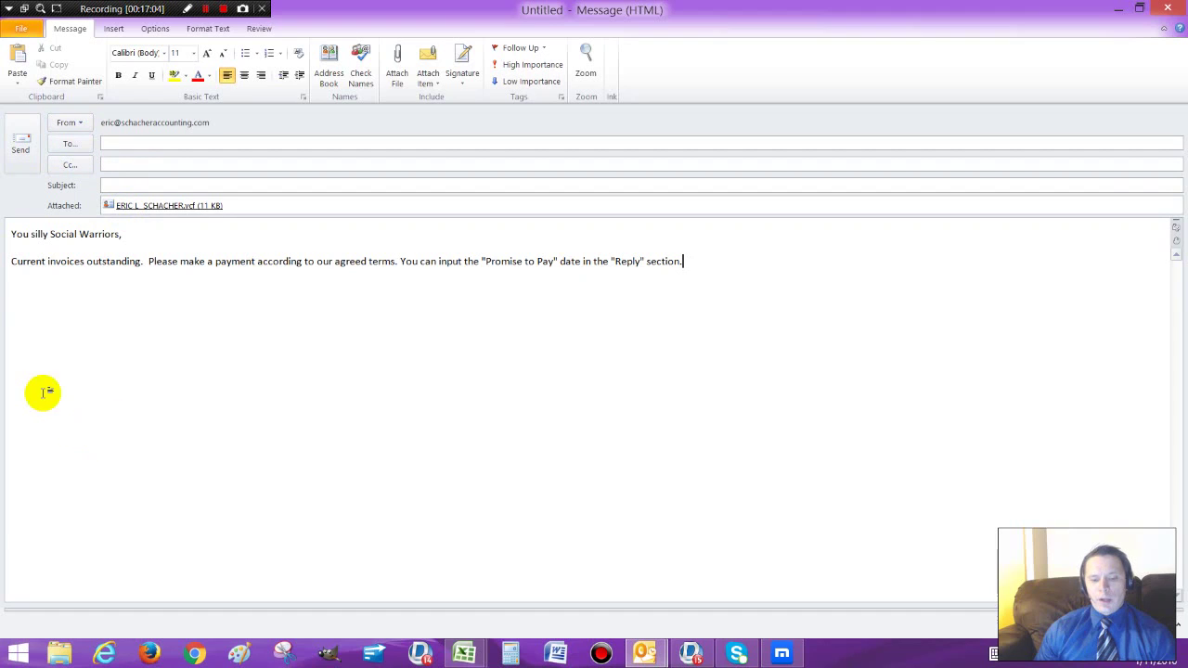
left_click(38, 261)
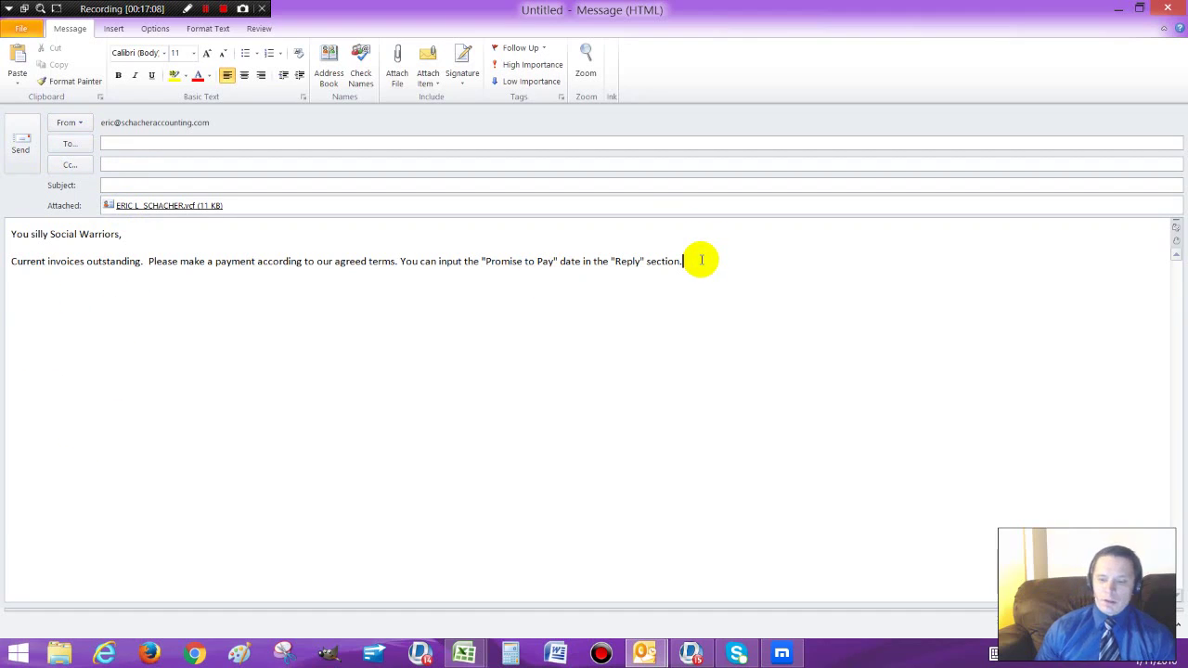
key("Return")
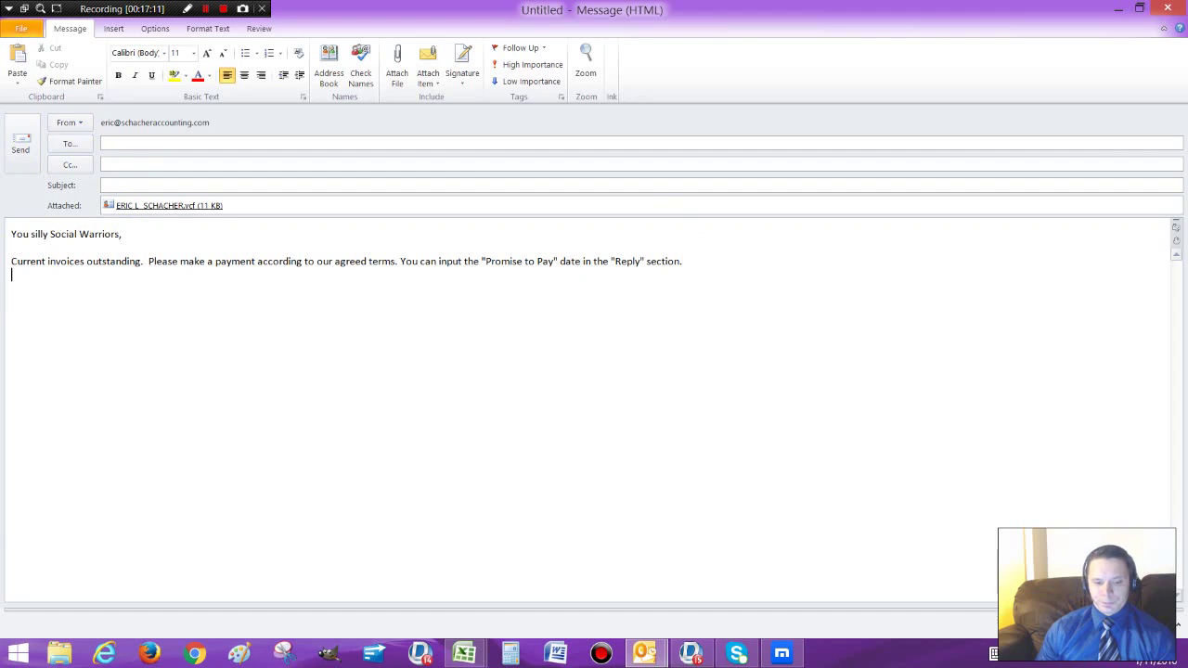
left_click(700, 259)
key("ctrl+v")
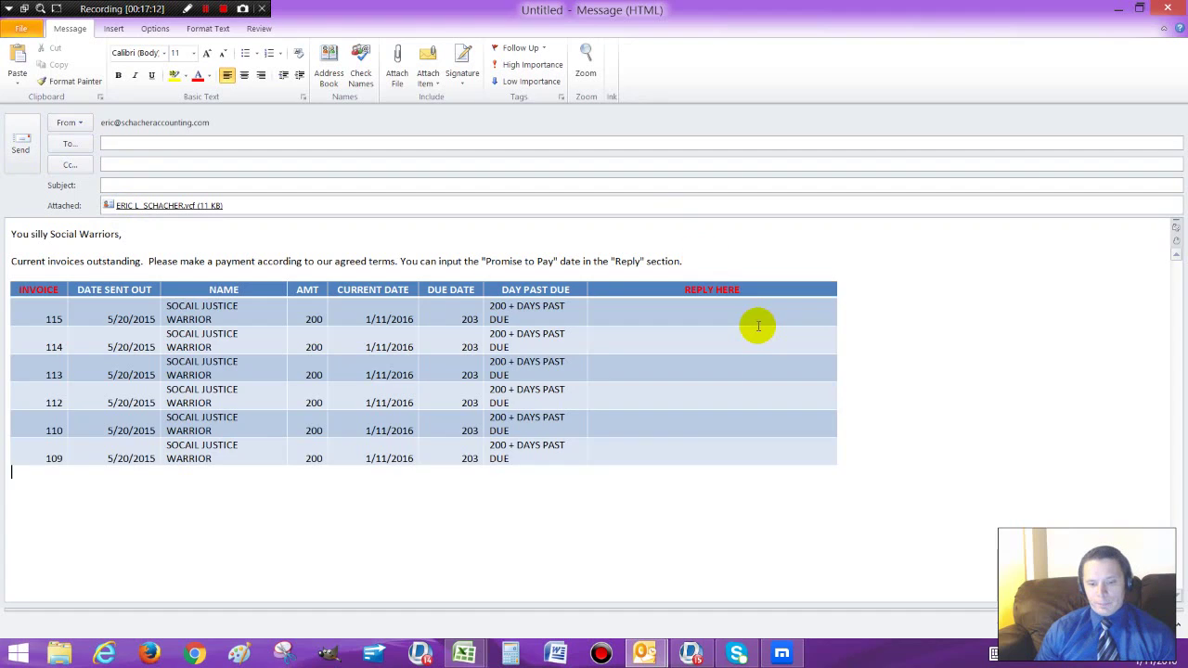
- Select and deselect the pasted invoice table a few times to check its layout
left_click(839, 466)
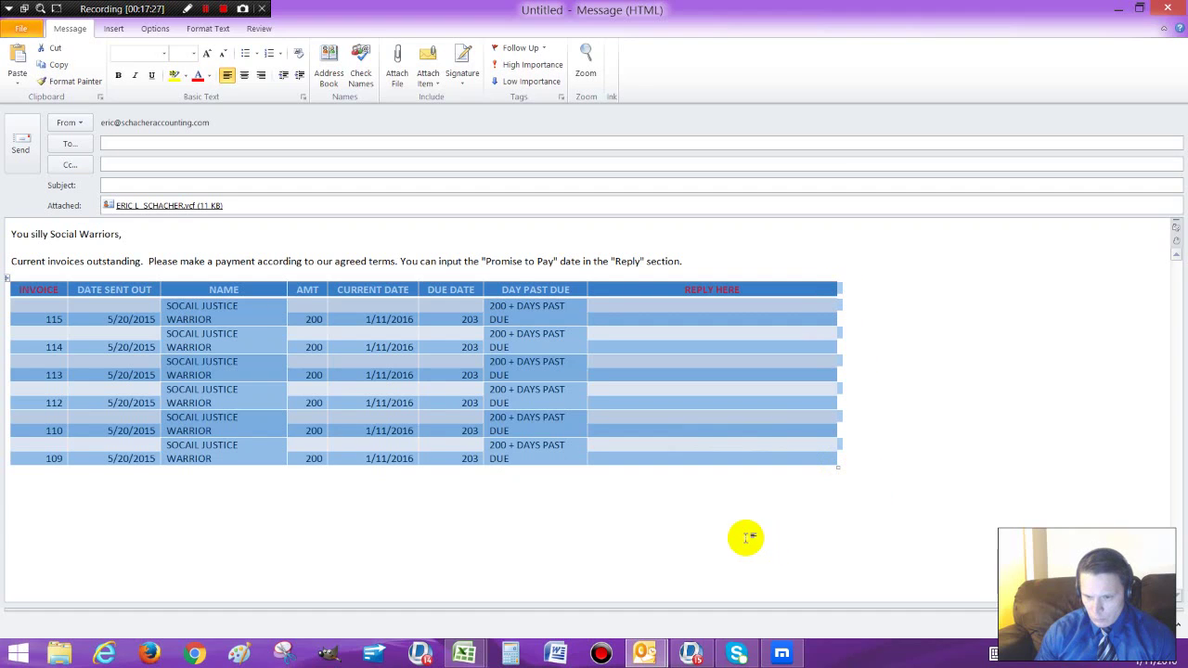
left_click(822, 472)
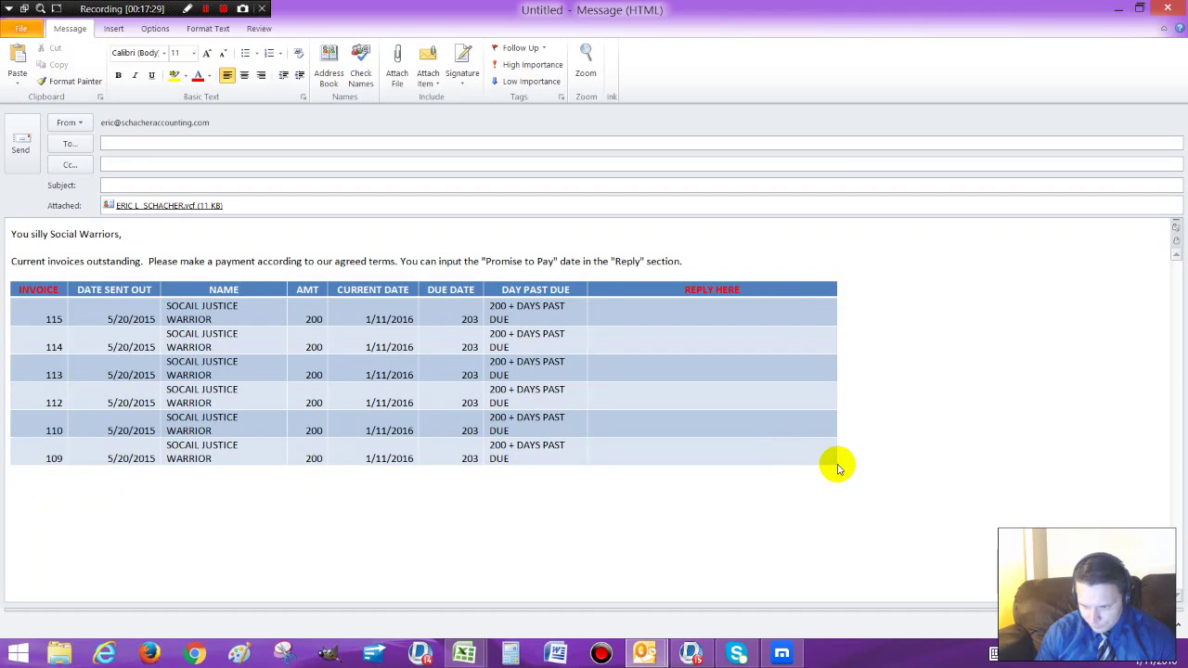
left_click(835, 466)
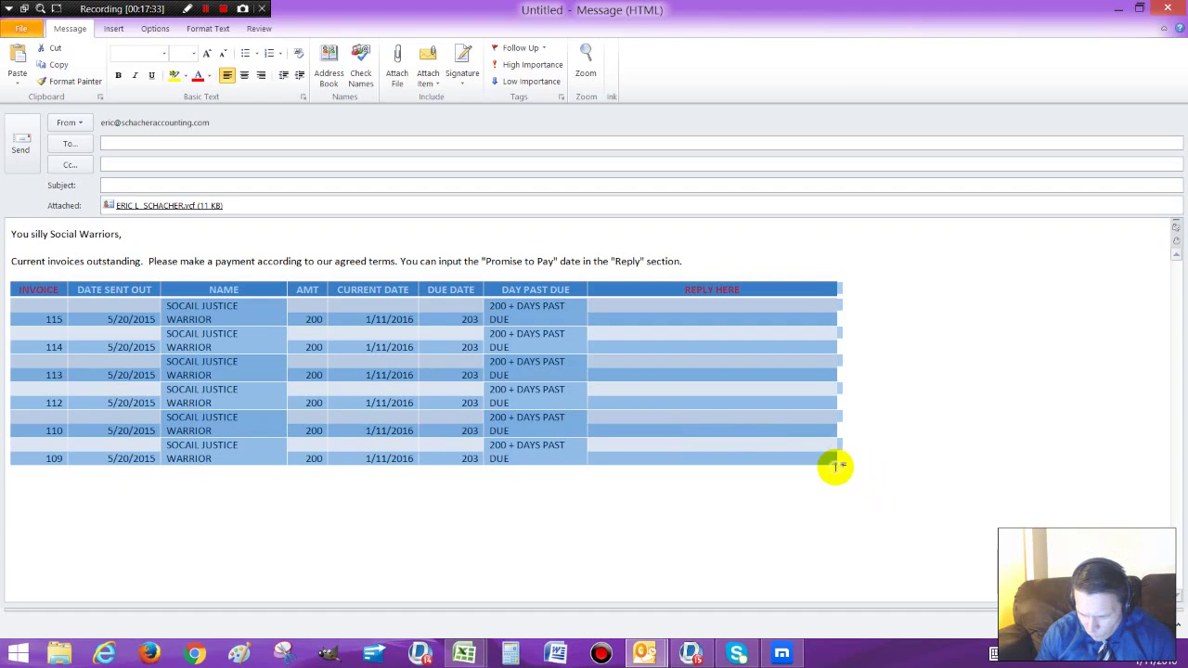
left_click(835, 462)
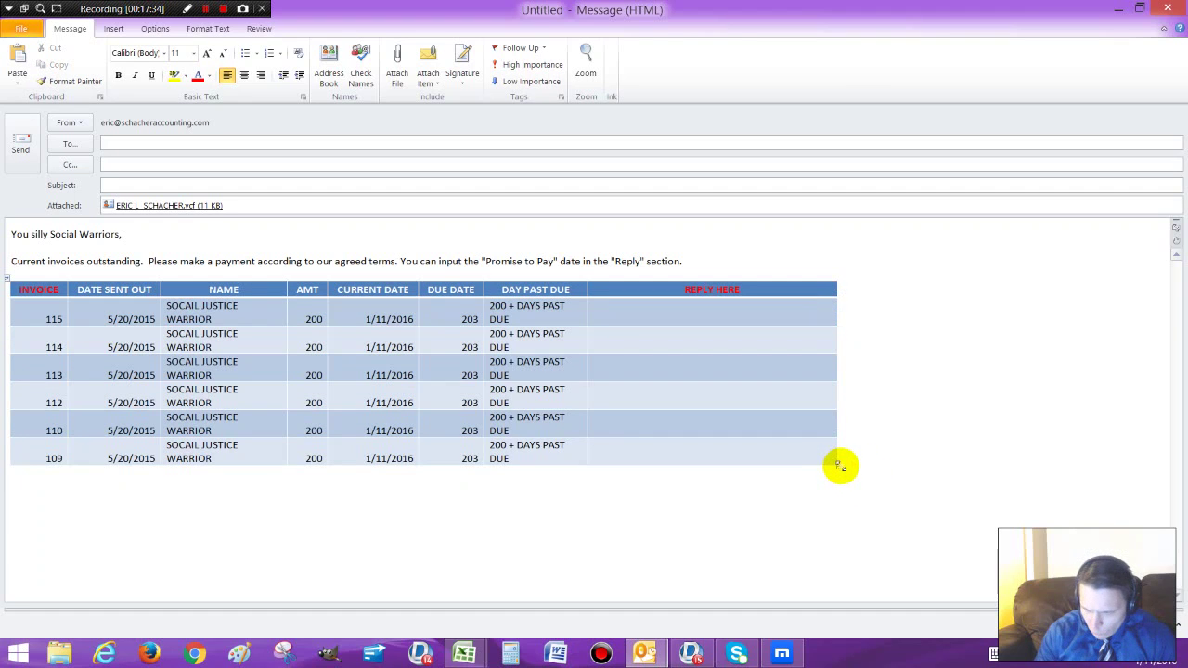
left_click(838, 466)
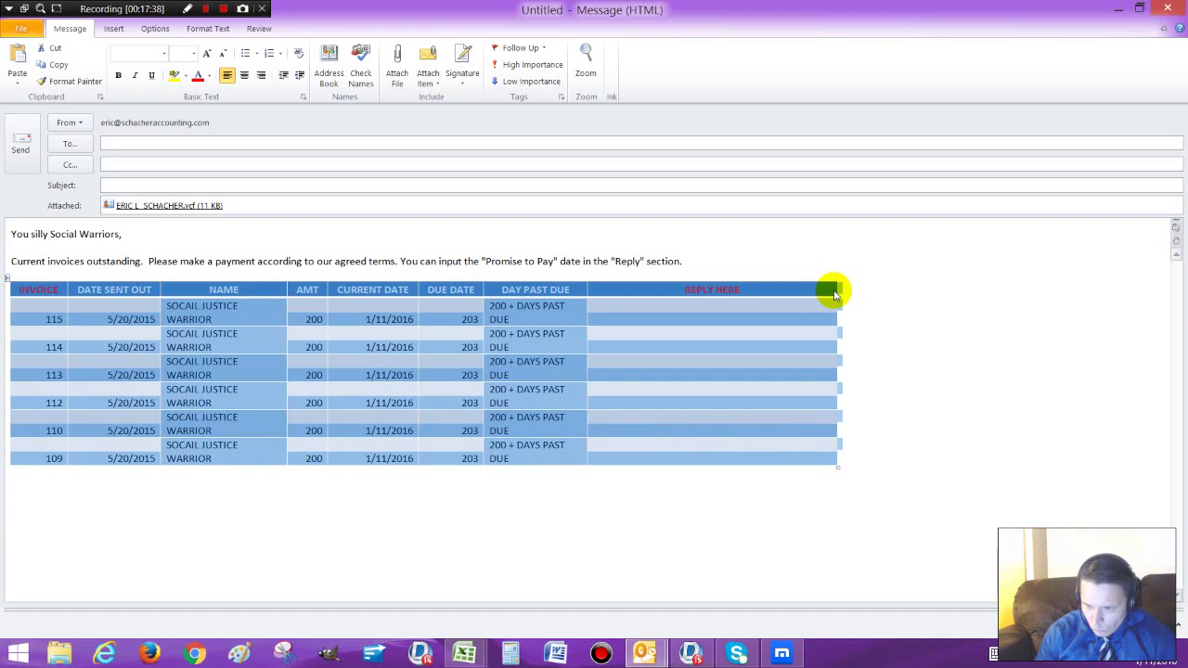
left_click(619, 499)
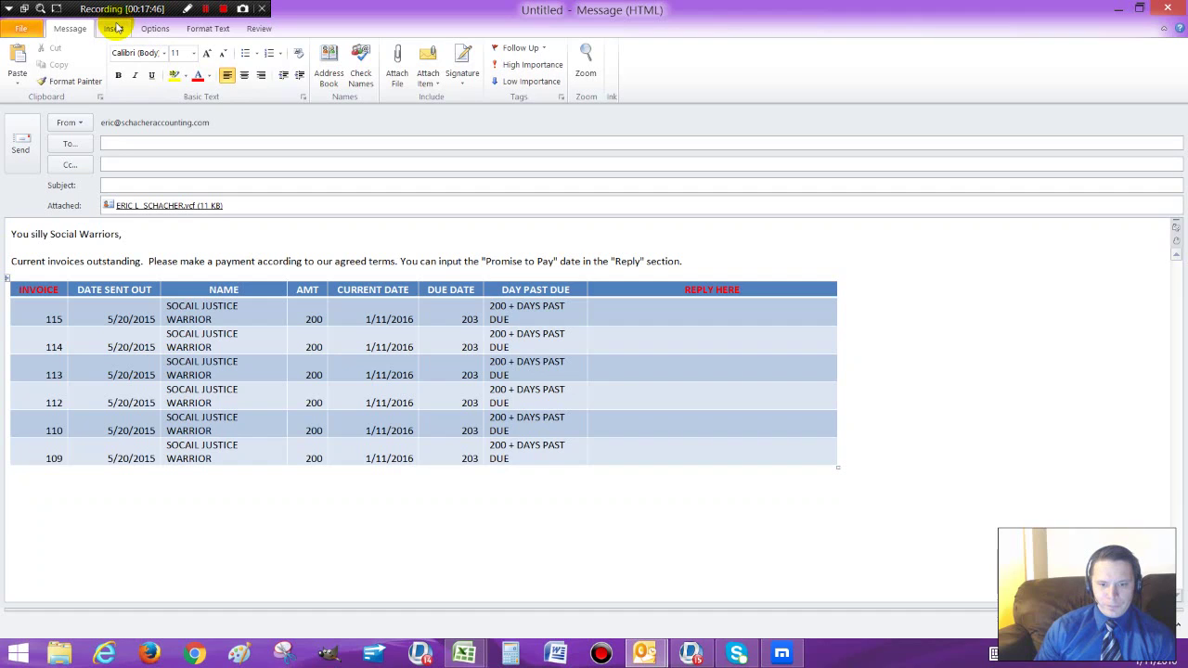
- Insert the BUSINESS signature below the invoice table and scroll to check it
left_click(115, 29)
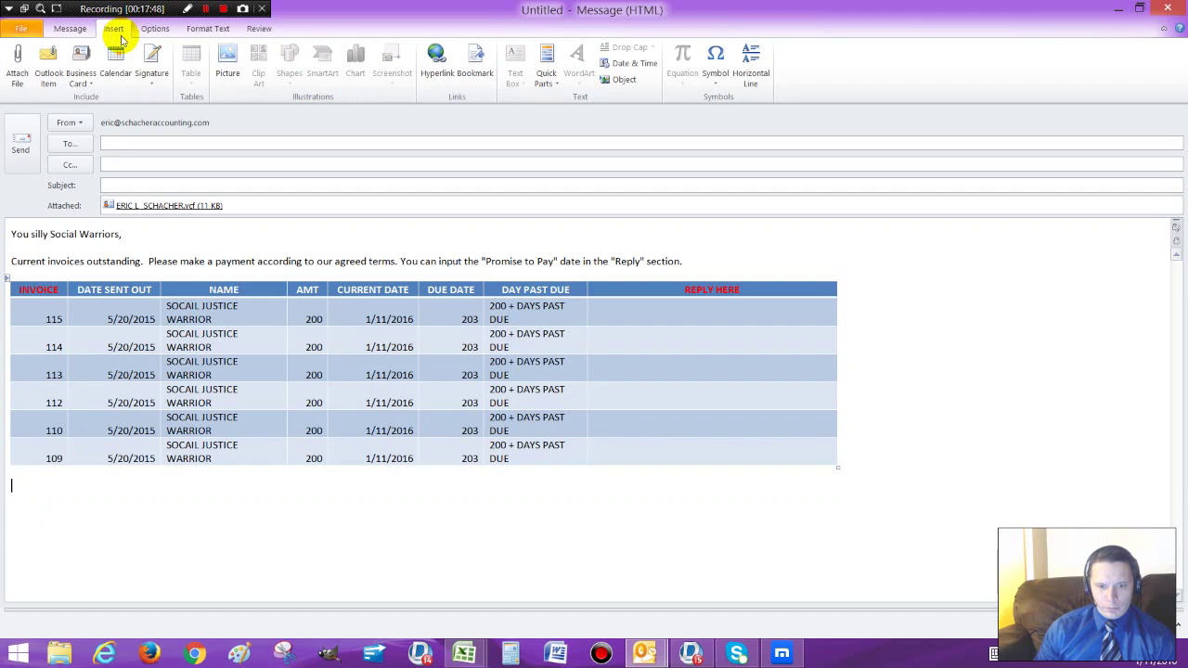
left_click(153, 89)
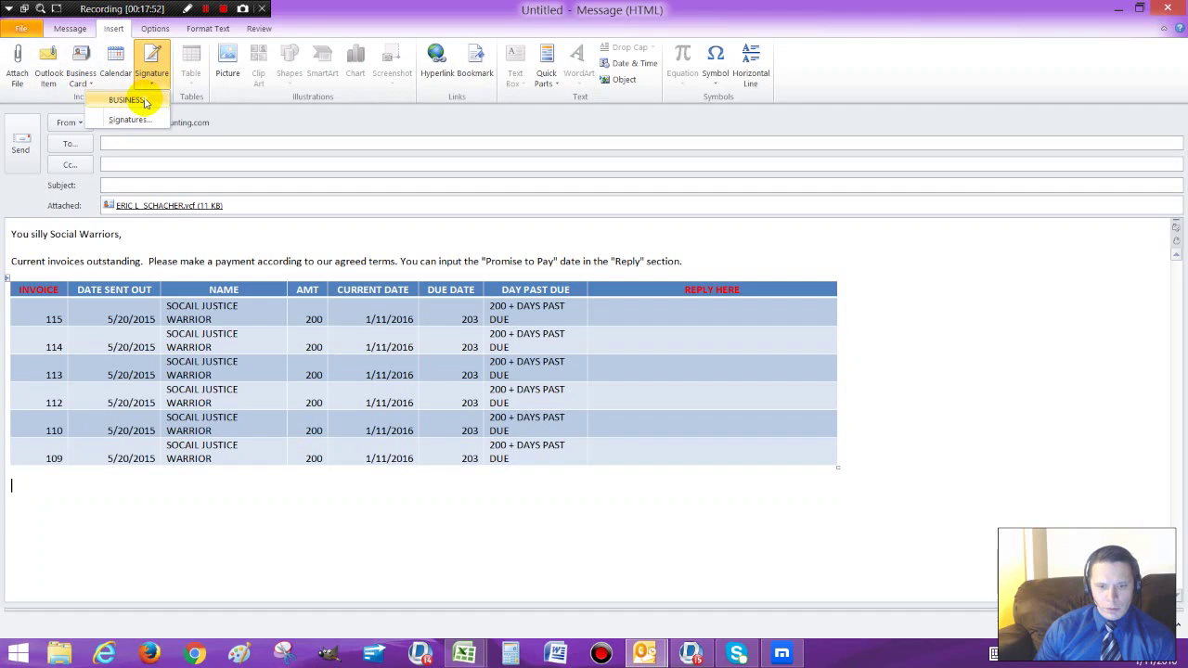
left_click(126, 99)
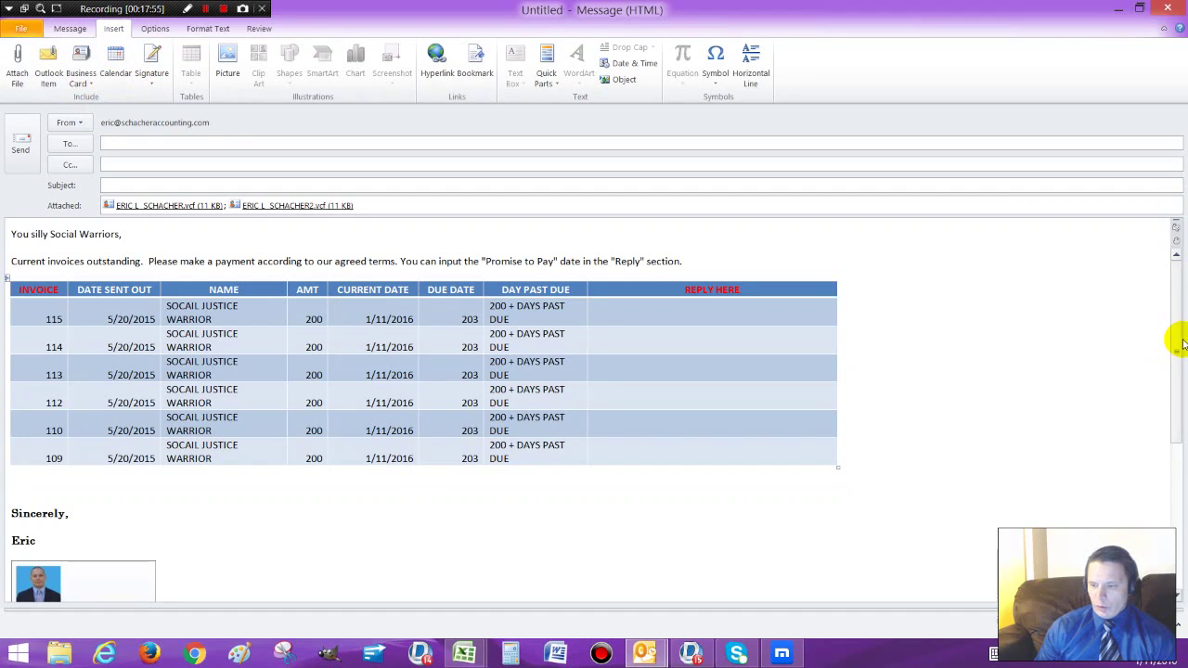
mouse_move(1180, 344)
left_mouse_down()
mouse_move(1169, 340)
mouse_move(1162, 423)
left_mouse_up()
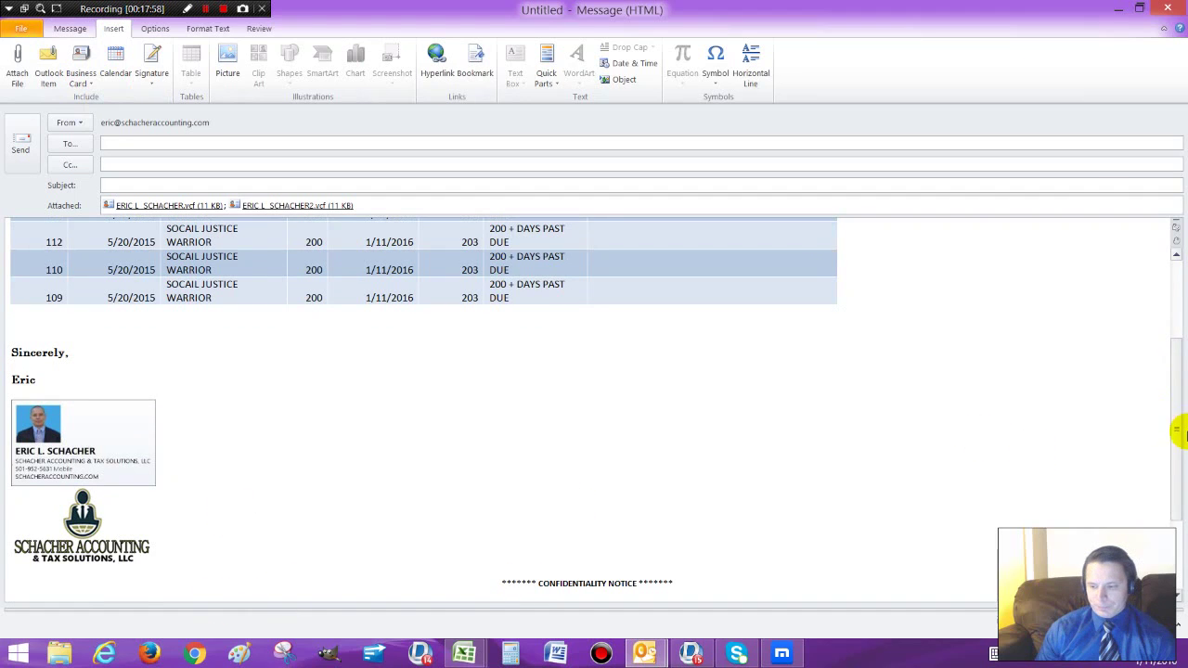
left_click_drag(1177, 459, 1174, 322)
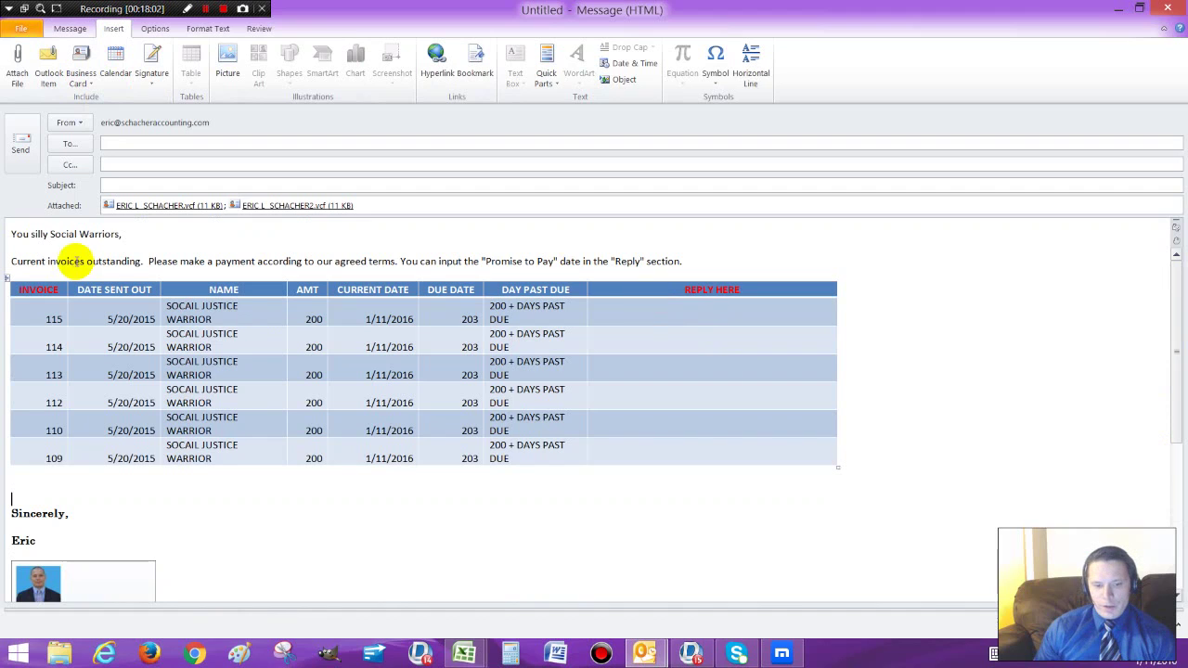
- Review the payment request line and the AMT, Due Date and Day Past Due columns
triple_click(15, 261)
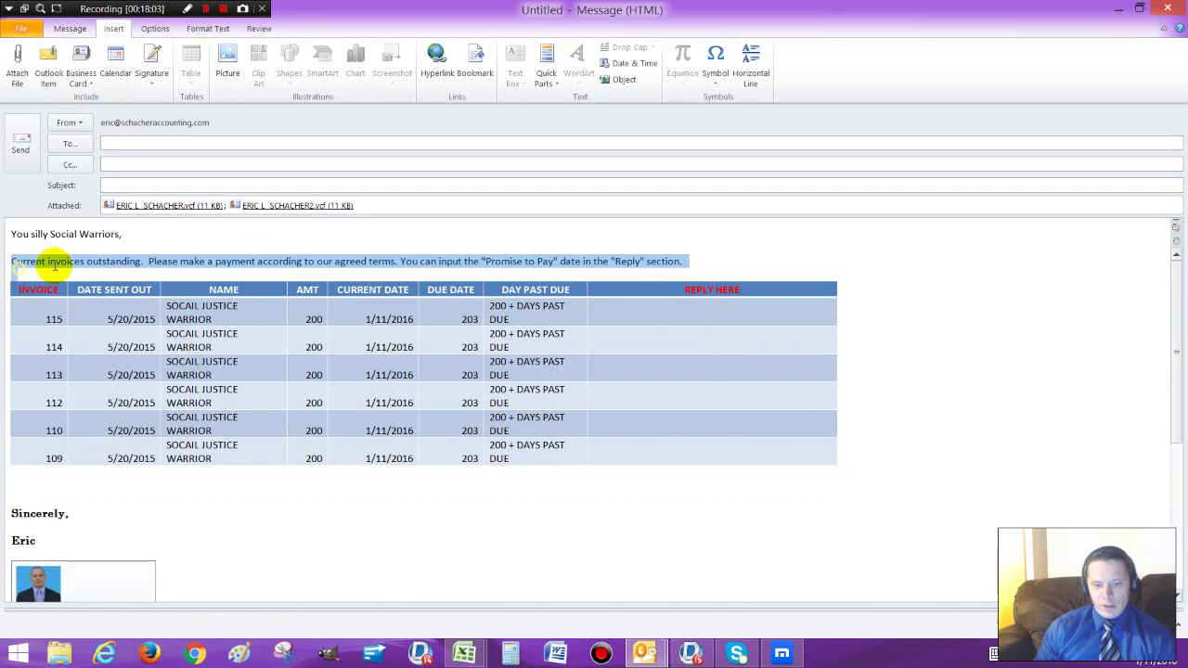
left_click(146, 263, "shift")
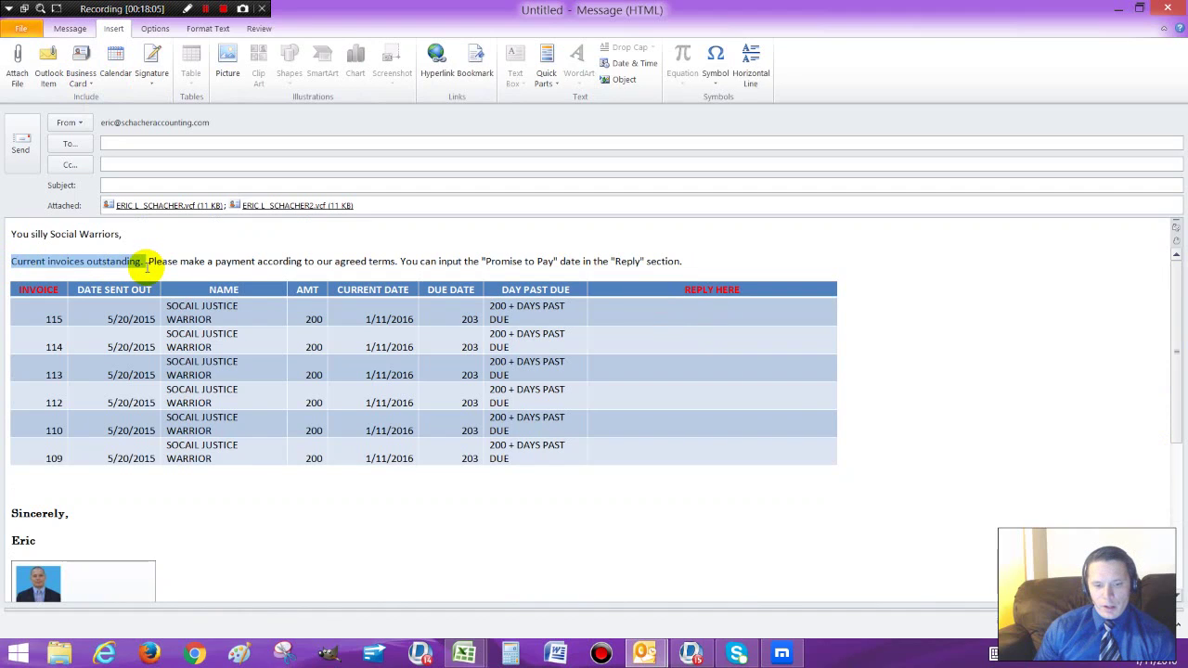
left_click(298, 218)
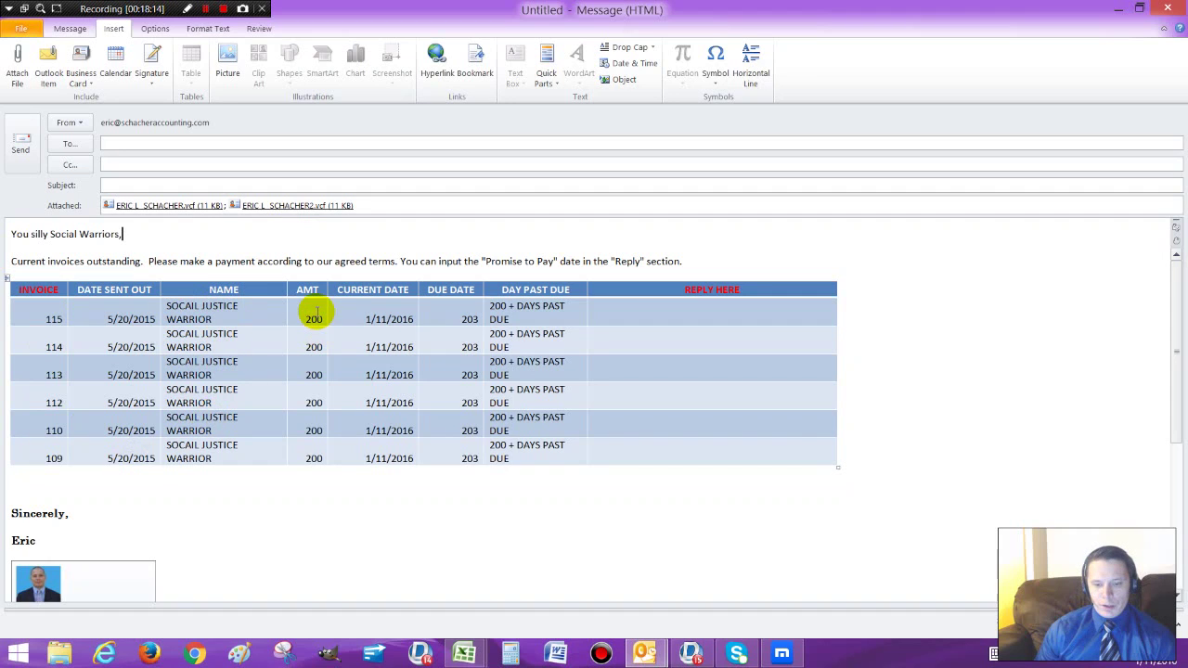
left_click_drag(307, 316, 297, 455)
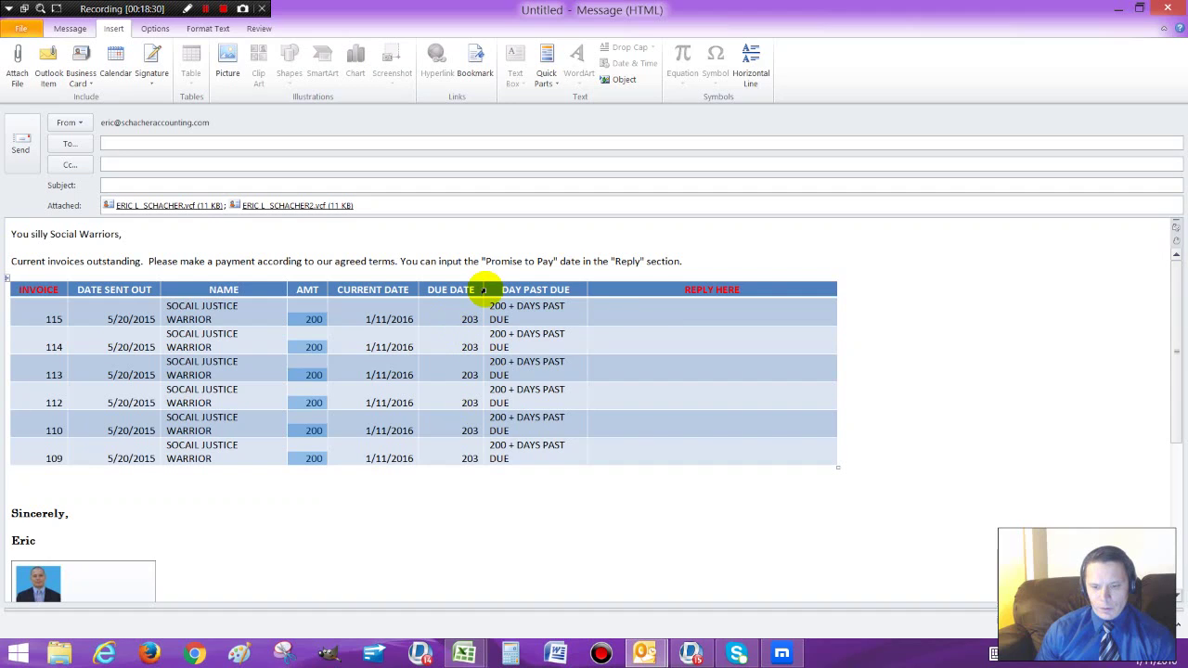
left_click(507, 544)
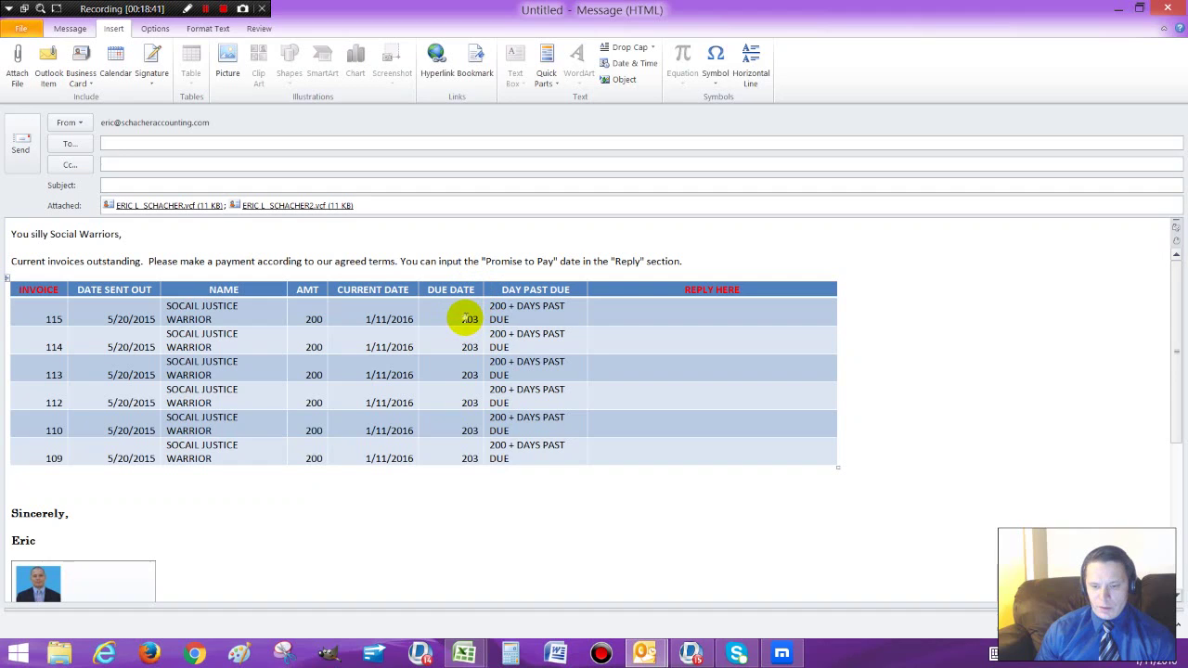
left_click_drag(466, 318, 454, 443)
left_click(500, 291)
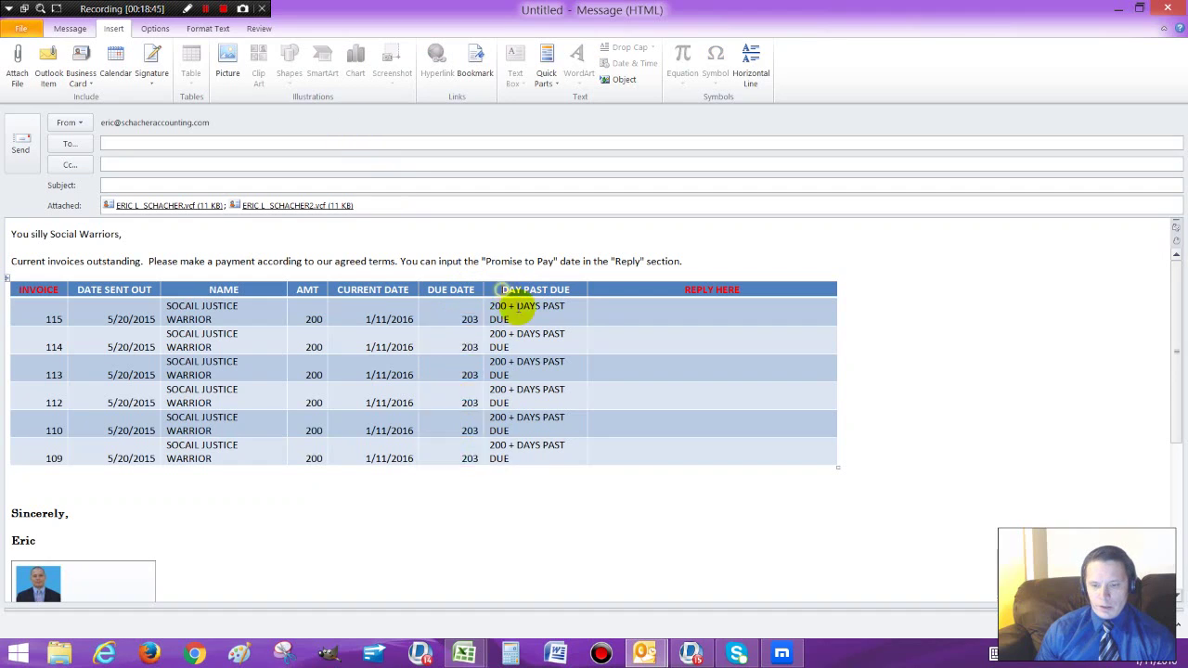
left_click_drag(520, 312, 531, 446)
- Enter 1/12/15 in invoice 115's Reply Here cell and address the email to the suggested recipient
left_click(697, 317)
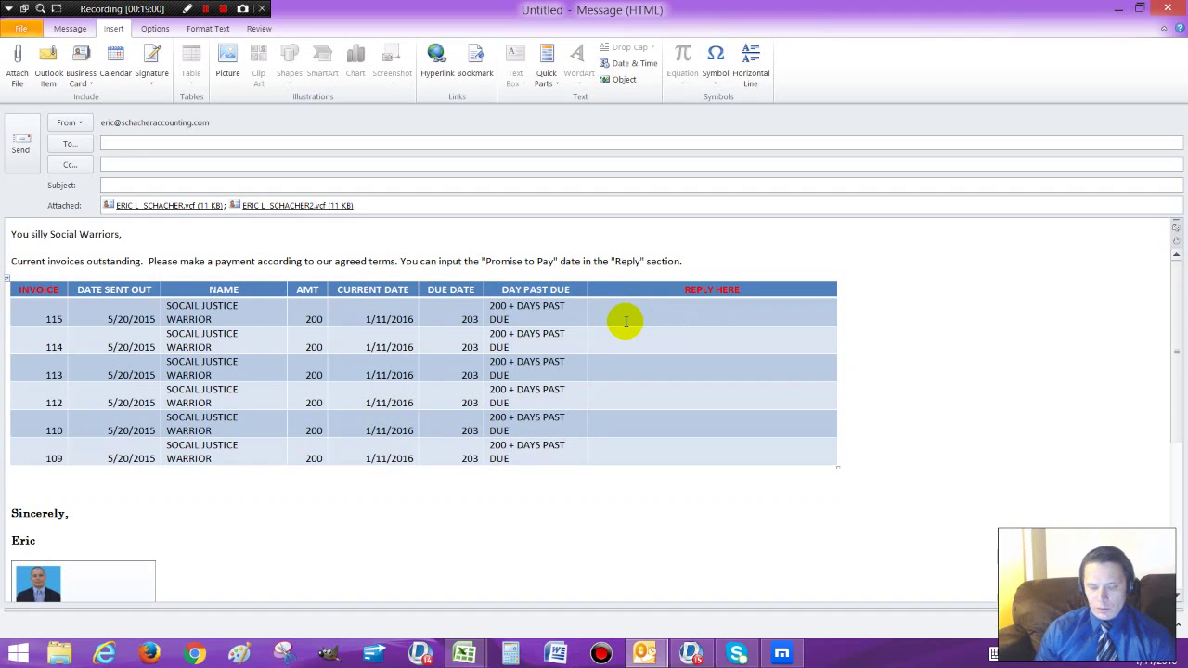
type("1/12/15")
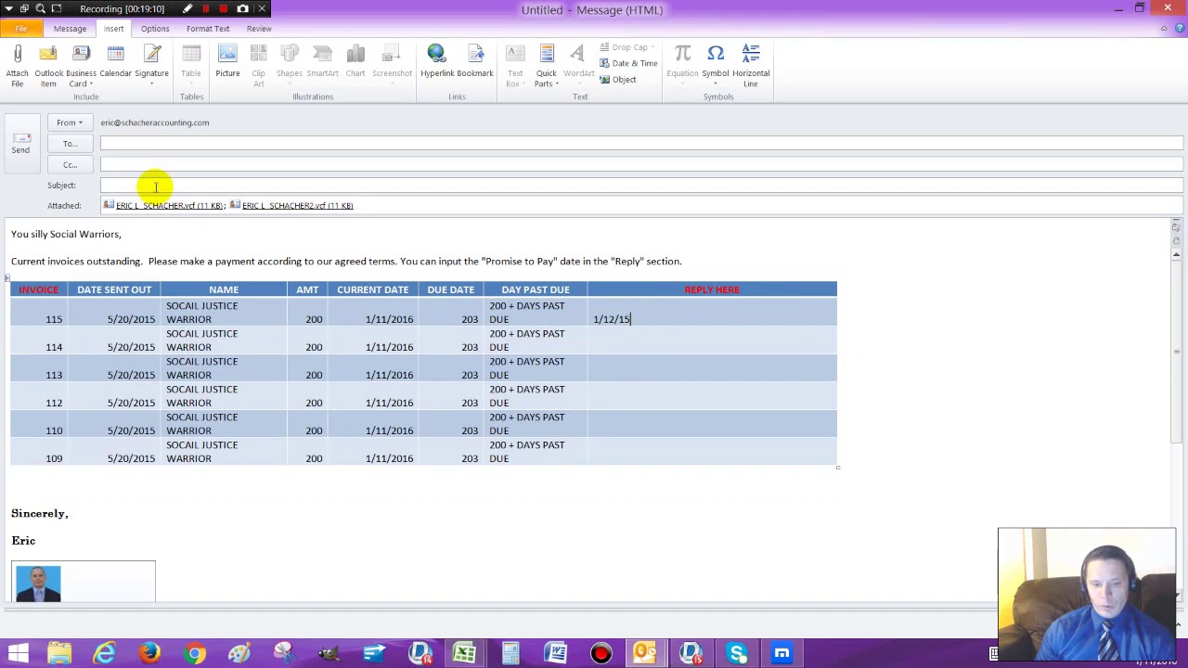
left_click(137, 149)
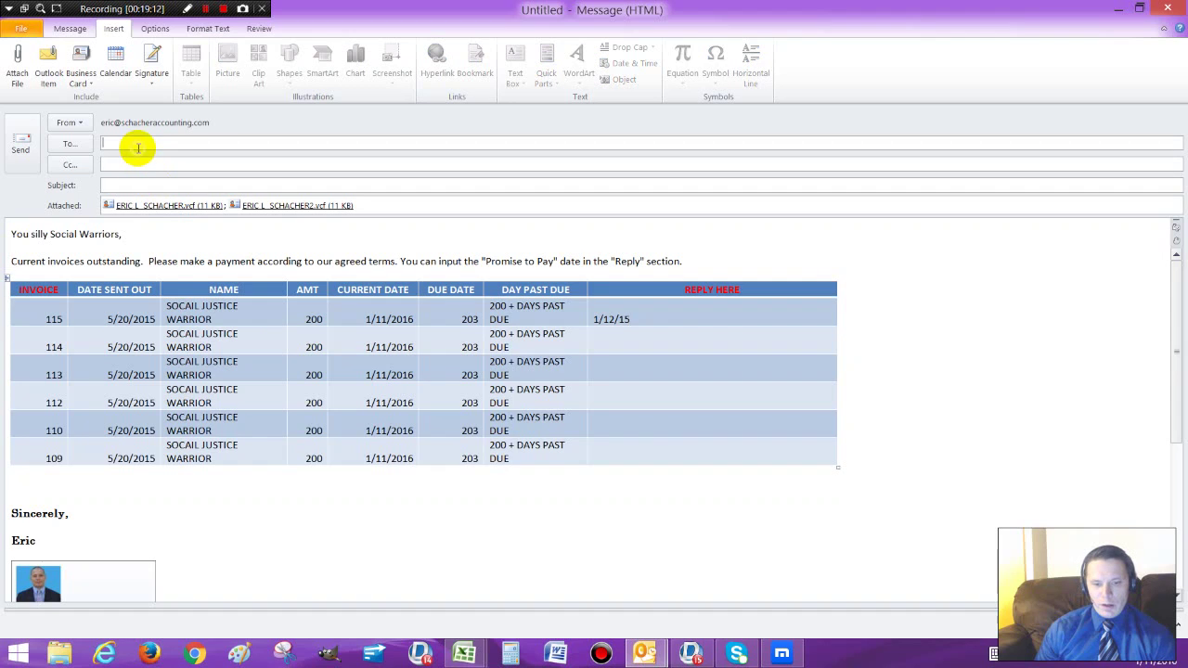
type("ER")
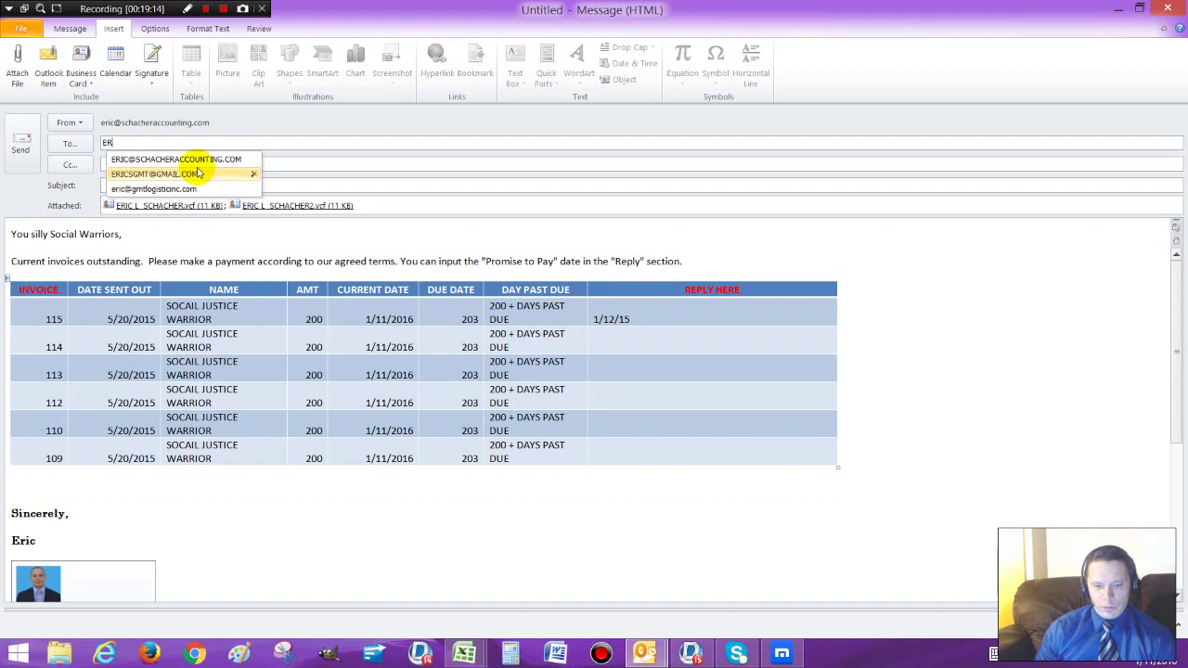
left_click(196, 160)
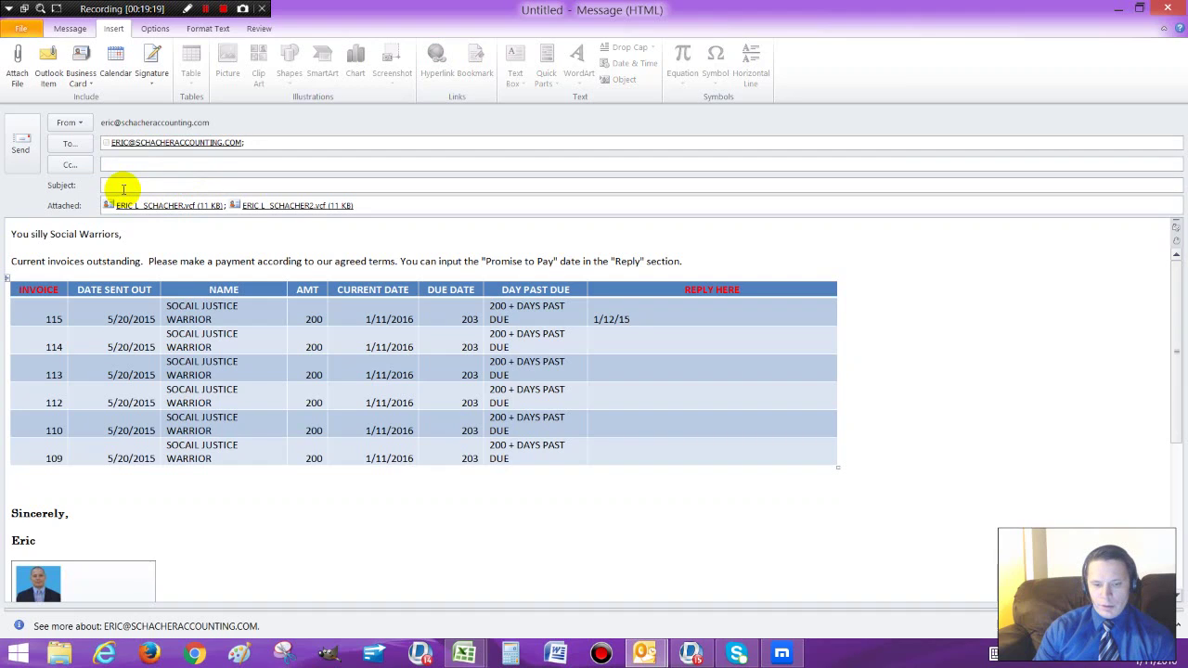
- Give the email the subject PAST DUE NOTICE and return to the Excel workbook
left_click(124, 189)
type("PAS")
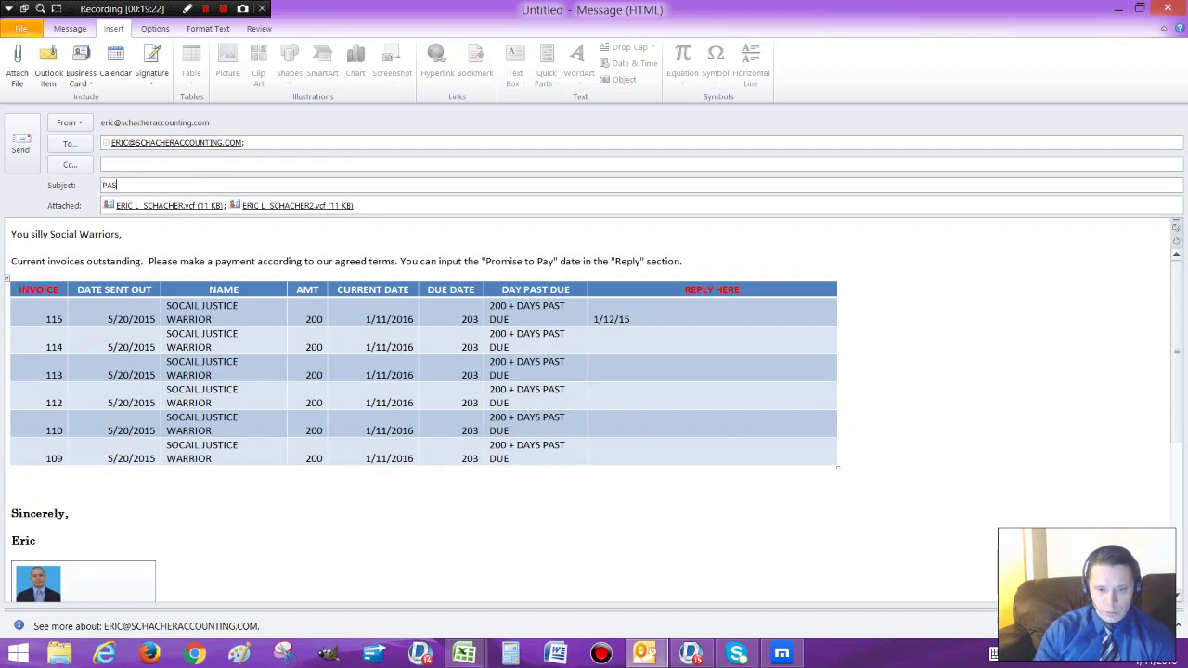
type("T DUE NOTICE")
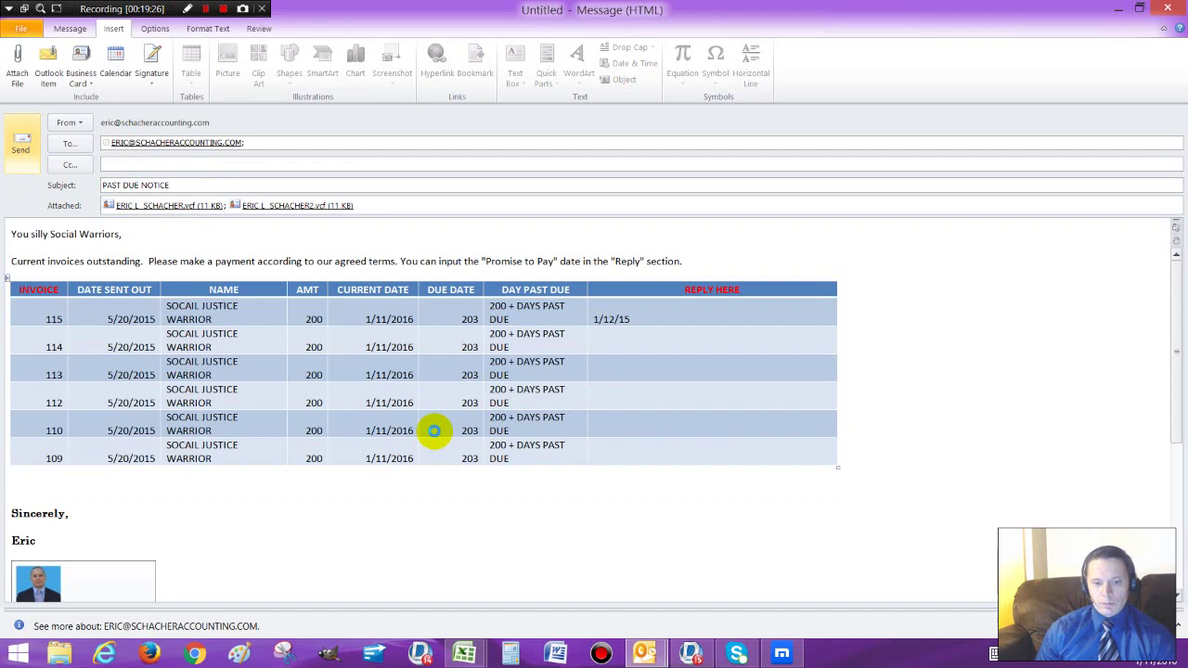
key("alt+Tab")
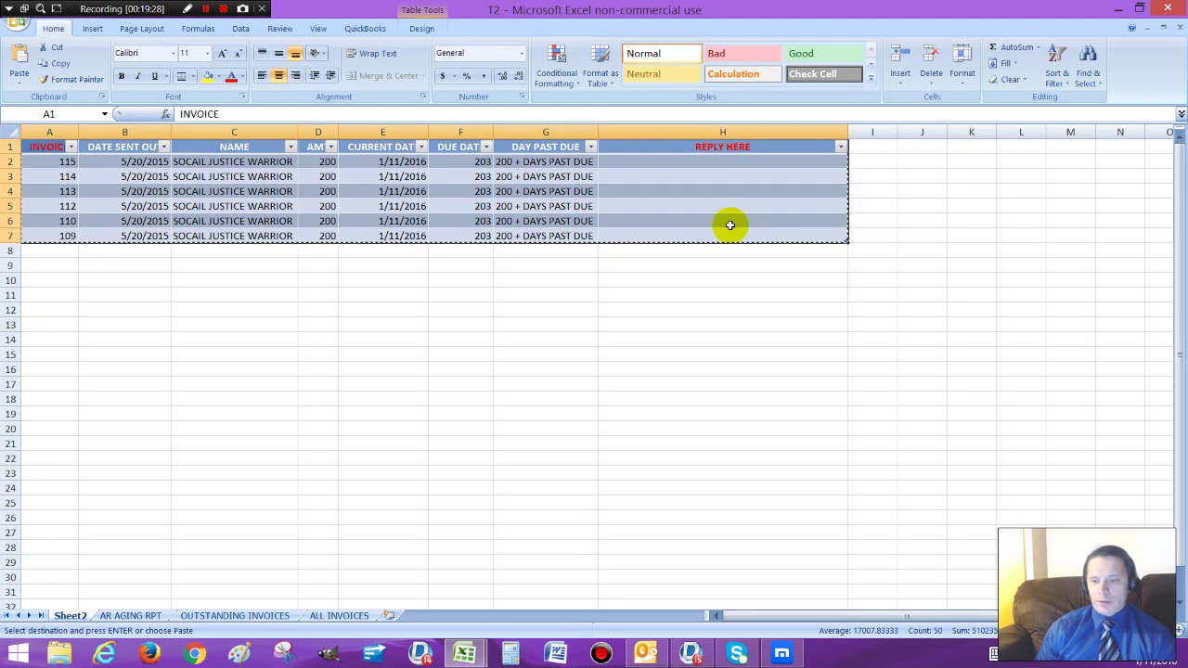